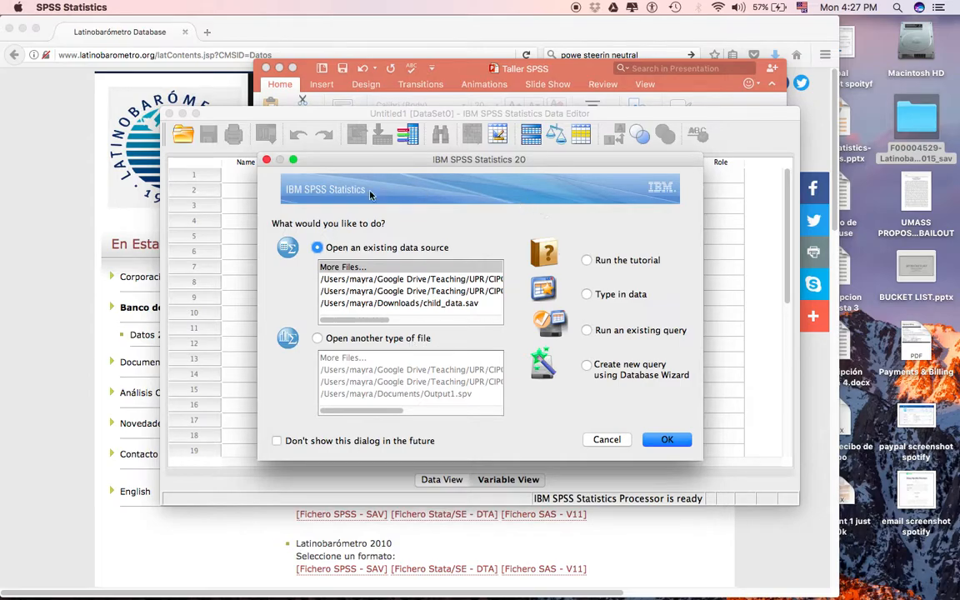
Dismiss the startup file selection without opening a file and maximize the empty data editor window.
{"action": "mouse_move", "coordinate": [364, 319]}
{"action": "left_mouse_down"}
{"action": "mouse_move", "coordinate": [480, 317]}
{"action": "mouse_move", "coordinate": [367, 318]}
{"action": "left_mouse_up"}
{"action": "left_click", "coordinate": [317, 339]}
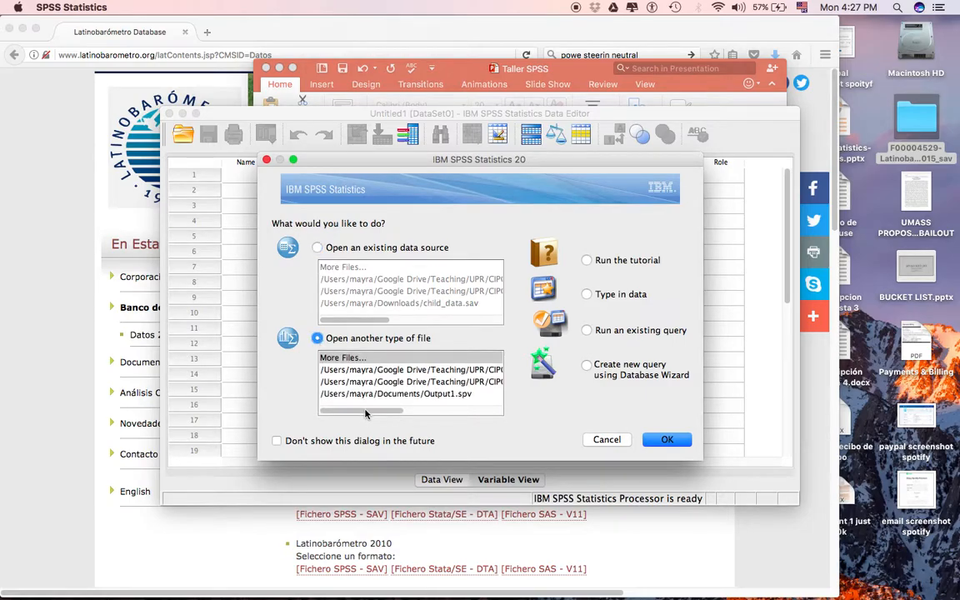
{"action": "left_click_drag", "start_coordinate": [364, 412], "coordinate": [308, 405]}
{"action": "double_click", "coordinate": [347, 358]}
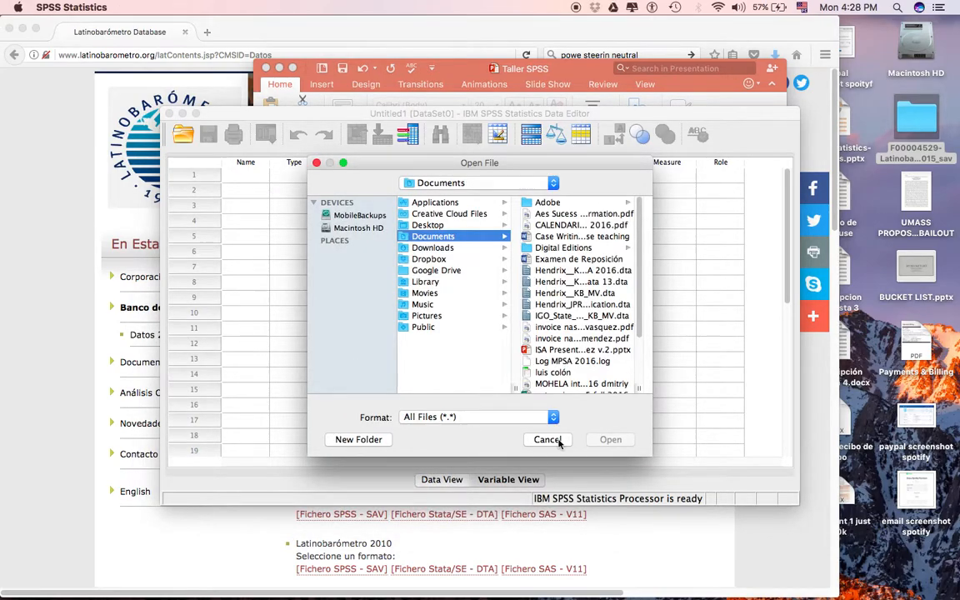
{"action": "left_click", "coordinate": [503, 417]}
{"action": "left_click", "coordinate": [536, 439]}
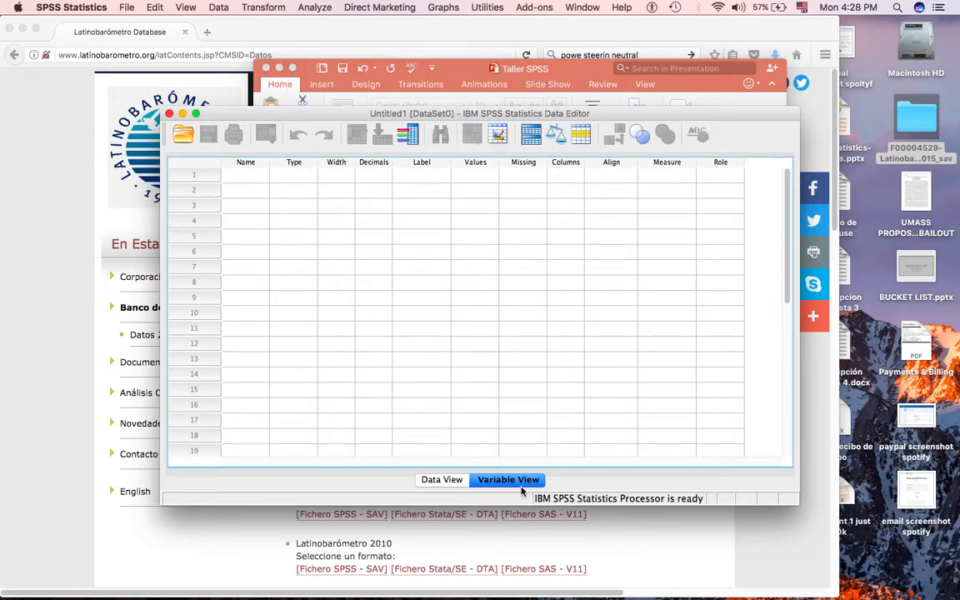
{"action": "left_click", "coordinate": [195, 113]}
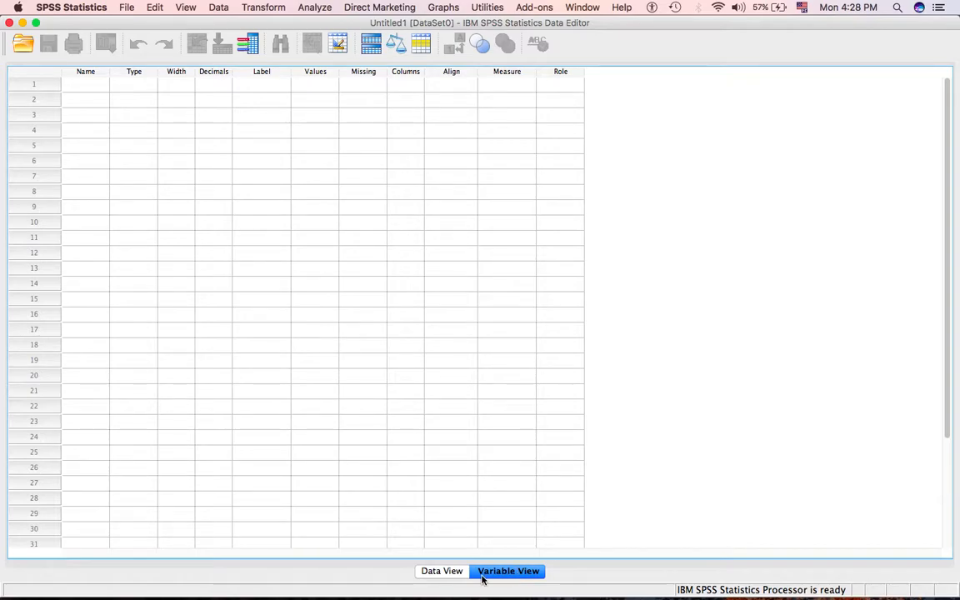
Examine the Data View, the Variable View and the available menu commands of the empty dataset.
{"action": "left_click", "coordinate": [443, 572]}
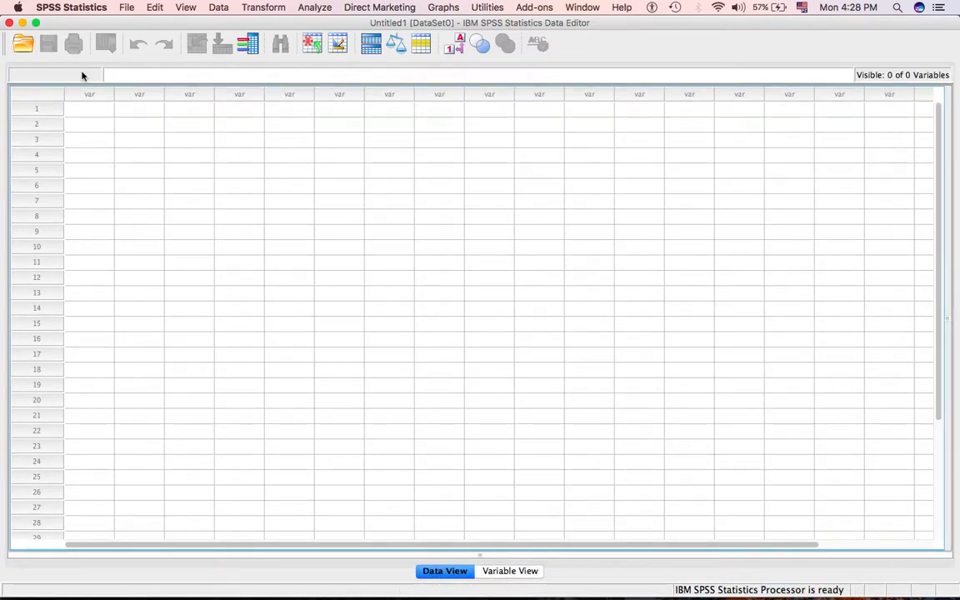
{"action": "left_click", "coordinate": [505, 574]}
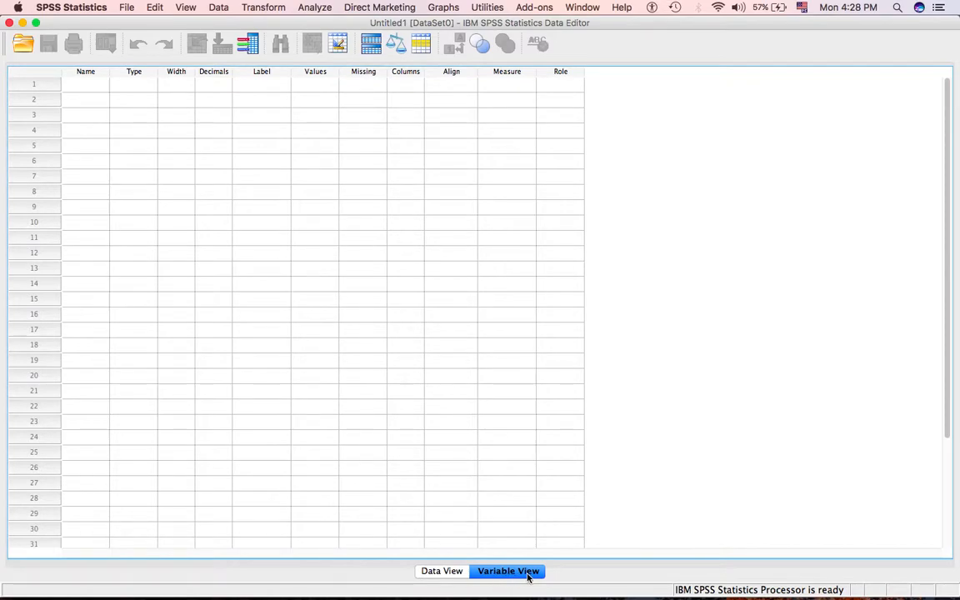
{"action": "left_click", "coordinate": [443, 572]}
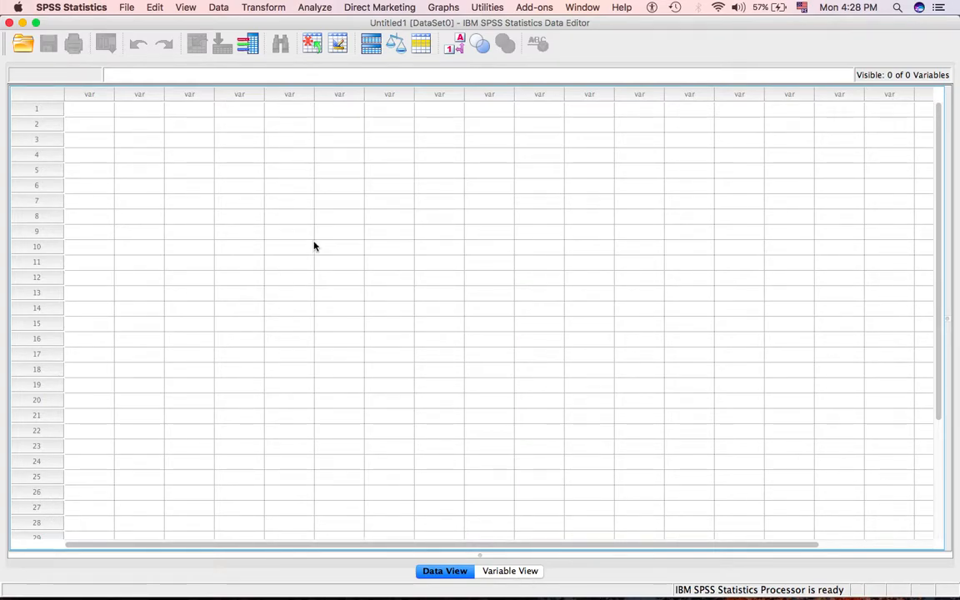
{"action": "left_click", "coordinate": [126, 8]}
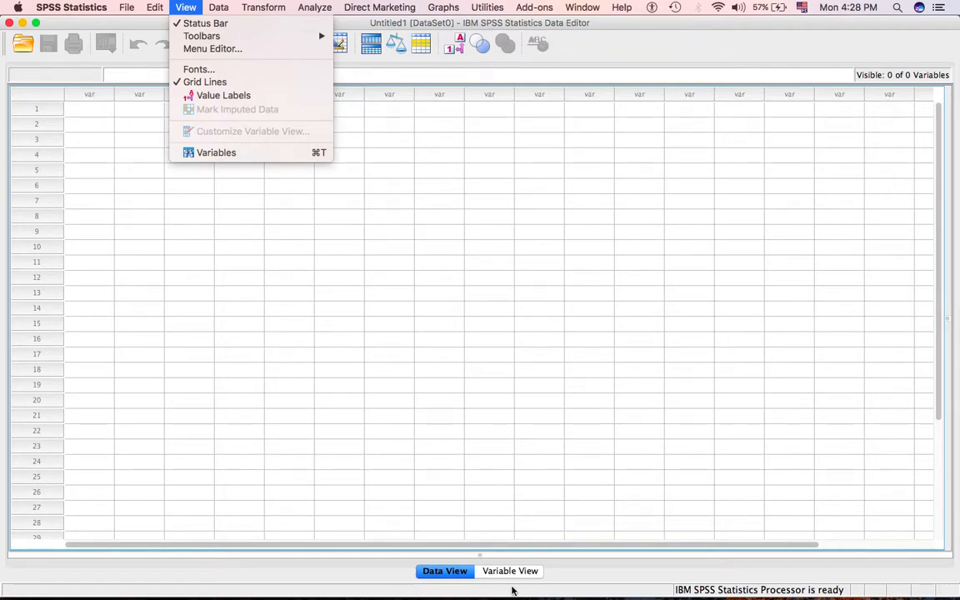
{"action": "left_click", "coordinate": [465, 532]}
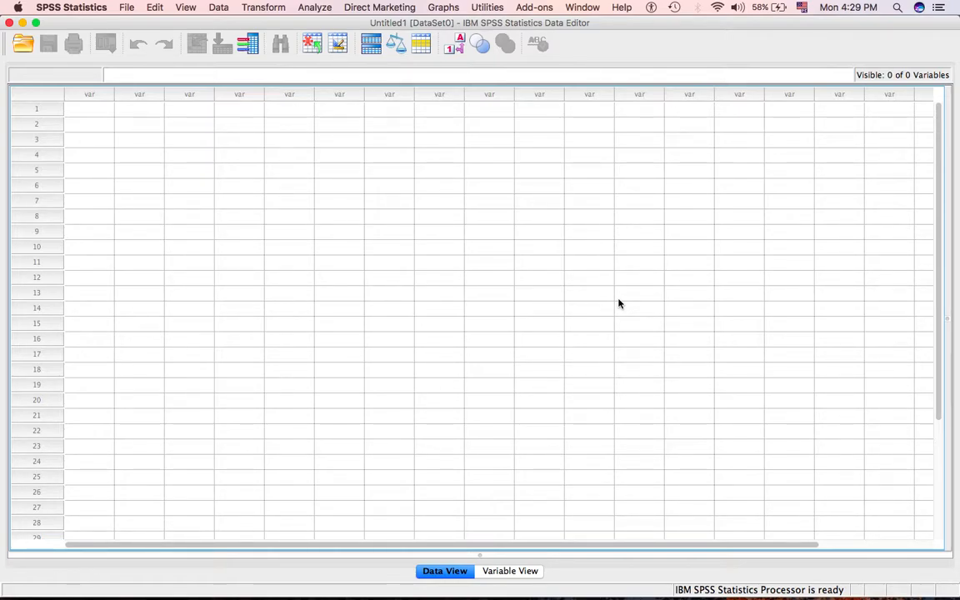
Enter presupuesto in the first cell of the empty data sheet and show the variable definitions.
{"action": "left_click", "coordinate": [74, 108]}
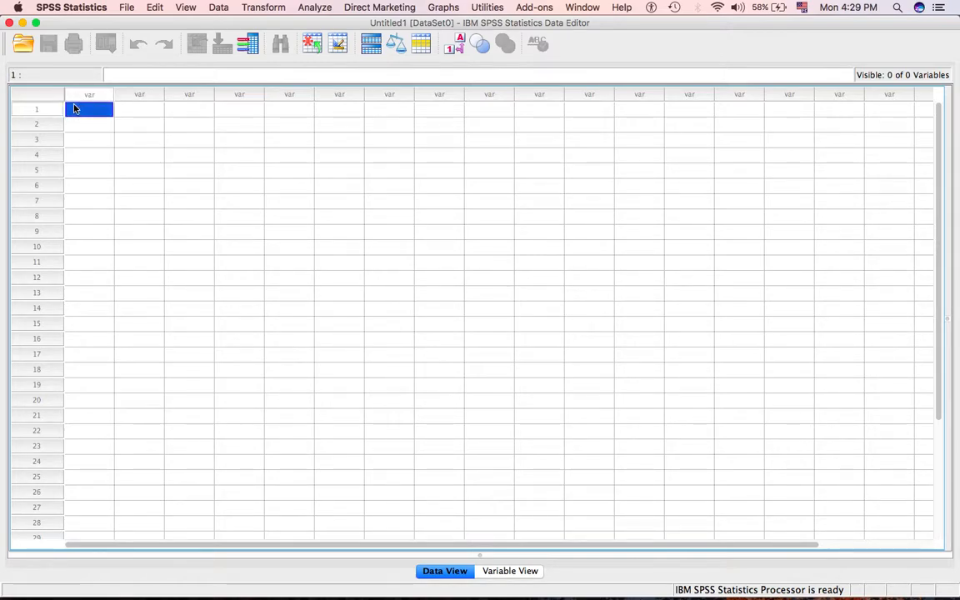
{"action": "type", "text": "presupuesto"}
{"action": "left_click", "coordinate": [511, 572]}
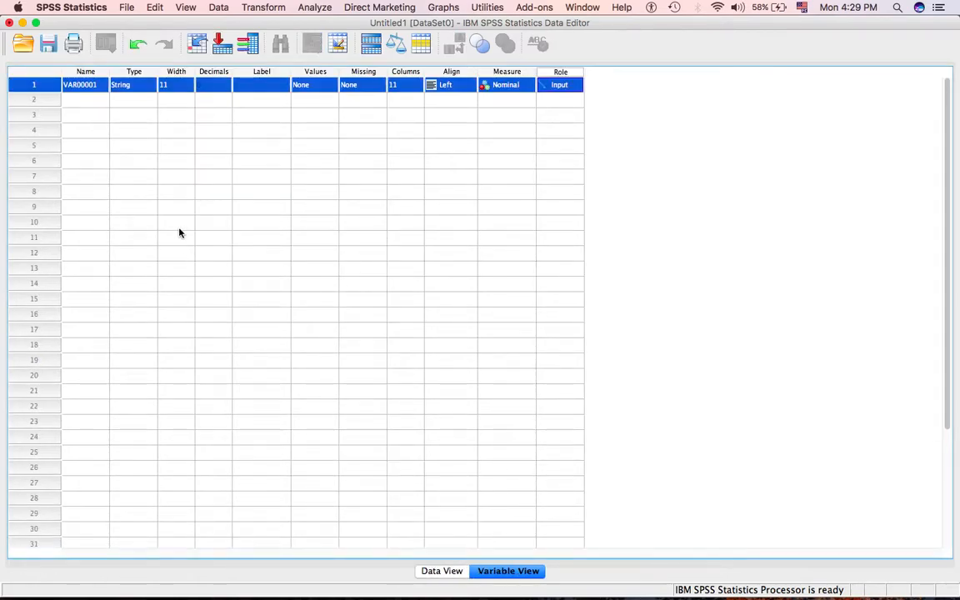
Rename the first variable as presupuesto.
{"action": "left_click", "coordinate": [77, 87]}
{"action": "left_click", "coordinate": [78, 87]}
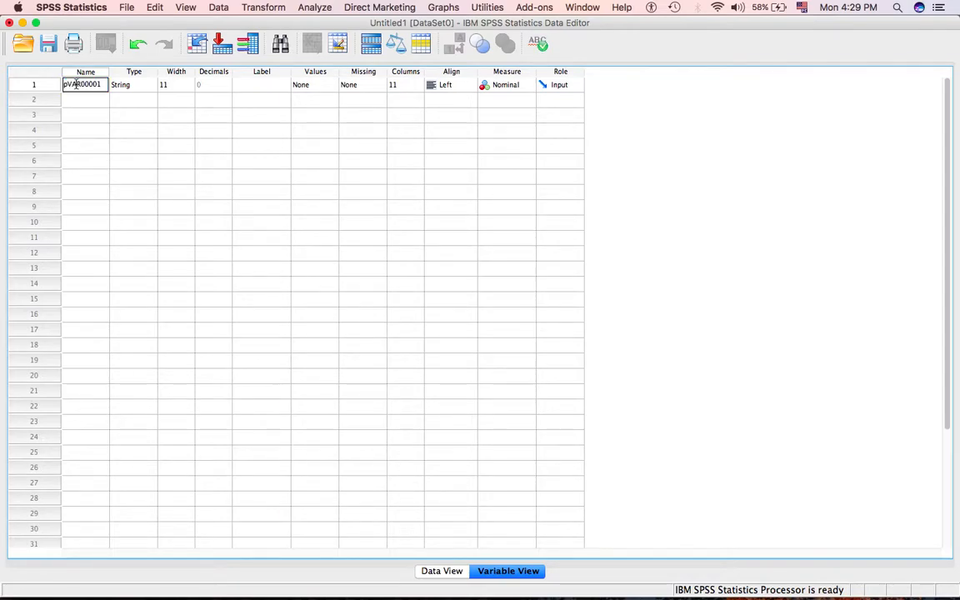
{"action": "type", "text": "pres"}
{"action": "left_click_drag", "start_coordinate": [72, 85], "coordinate": [146, 85]}
{"action": "key", "text": "BackSpace"}
{"action": "key", "text": "BackSpace"}
{"action": "key", "text": "BackSpace"}
{"action": "type", "text": "presupues"}
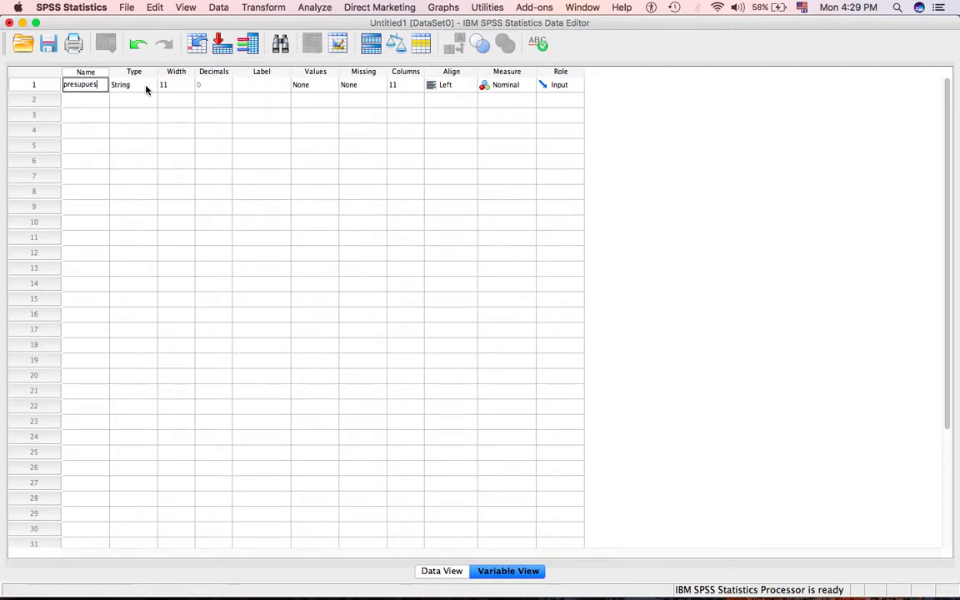
{"action": "type", "text": "to"}
{"action": "left_click", "coordinate": [85, 92]}
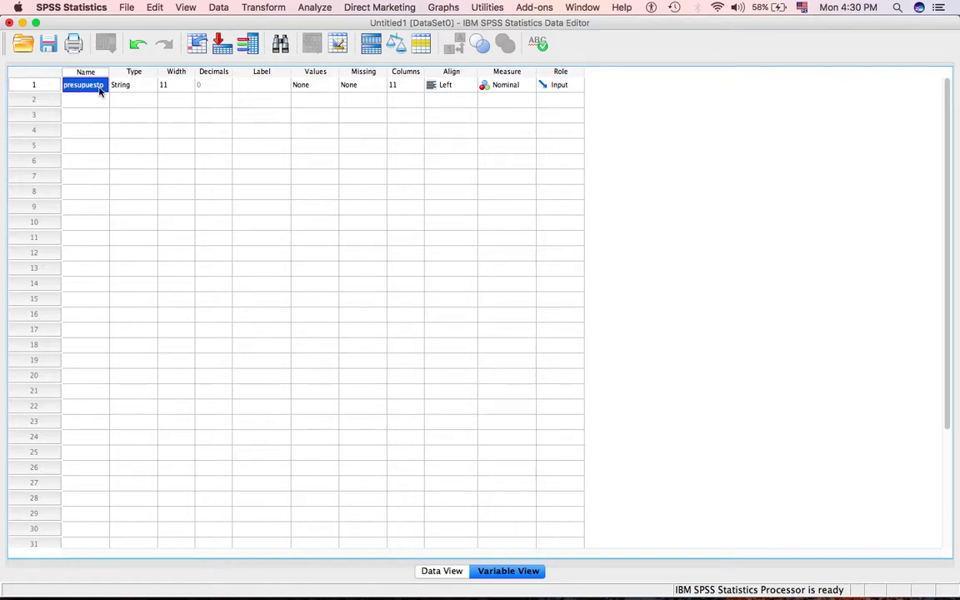
Examine the variable type options of the presupuesto variable and accept the String type.
{"action": "left_click", "coordinate": [117, 89]}
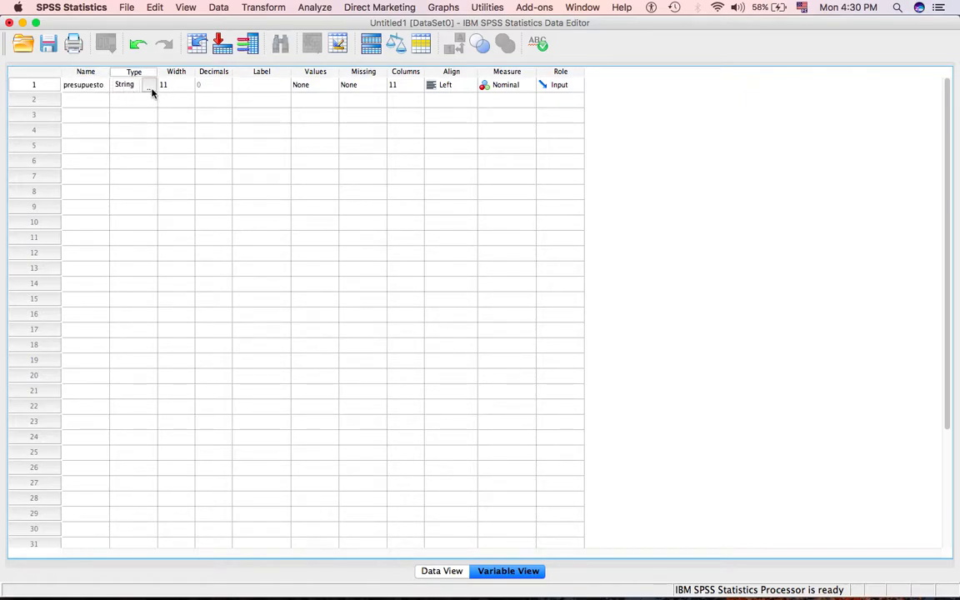
{"action": "left_click", "coordinate": [151, 89]}
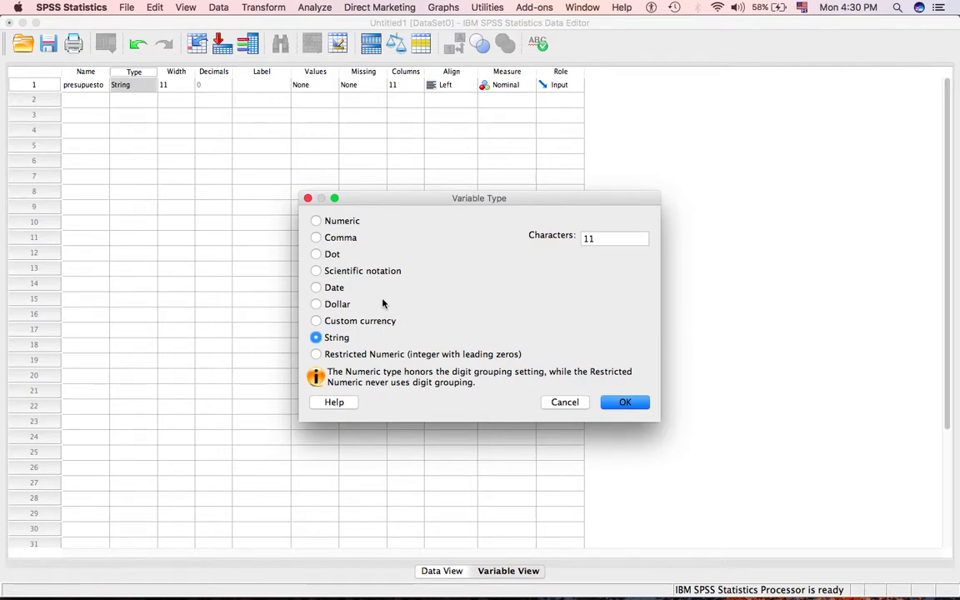
{"action": "left_click", "coordinate": [567, 403]}
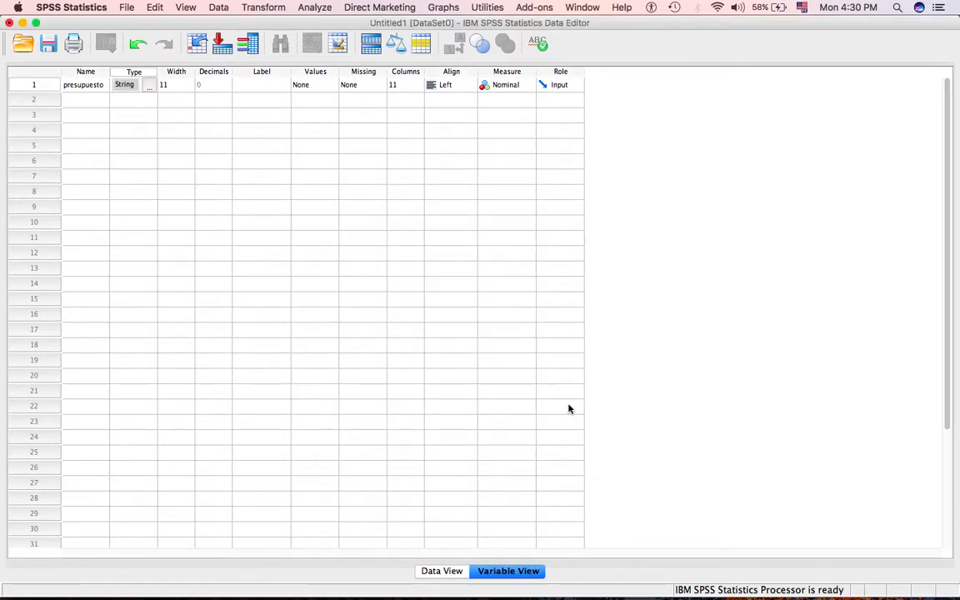
{"action": "left_click", "coordinate": [150, 88]}
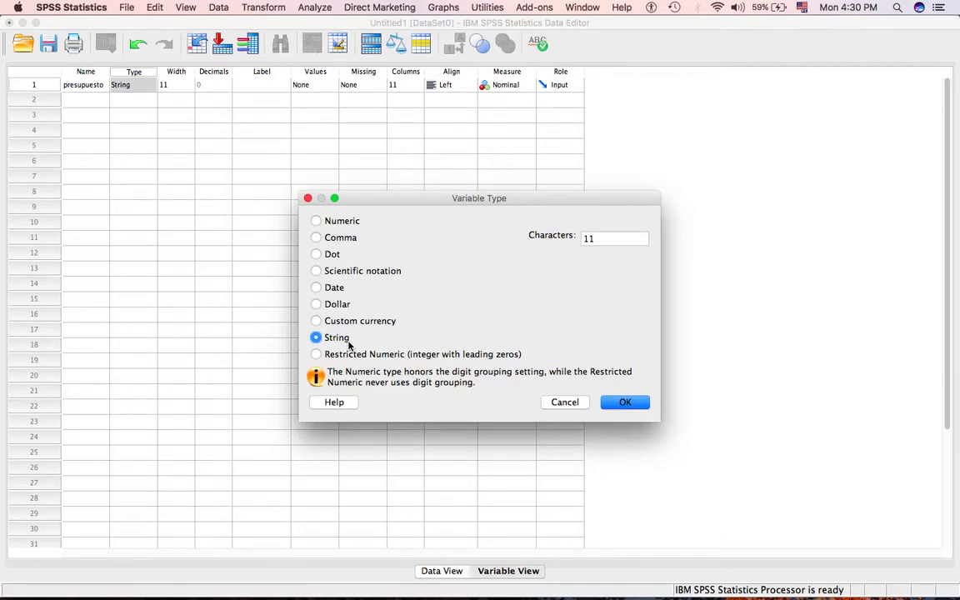
{"action": "left_click", "coordinate": [621, 407]}
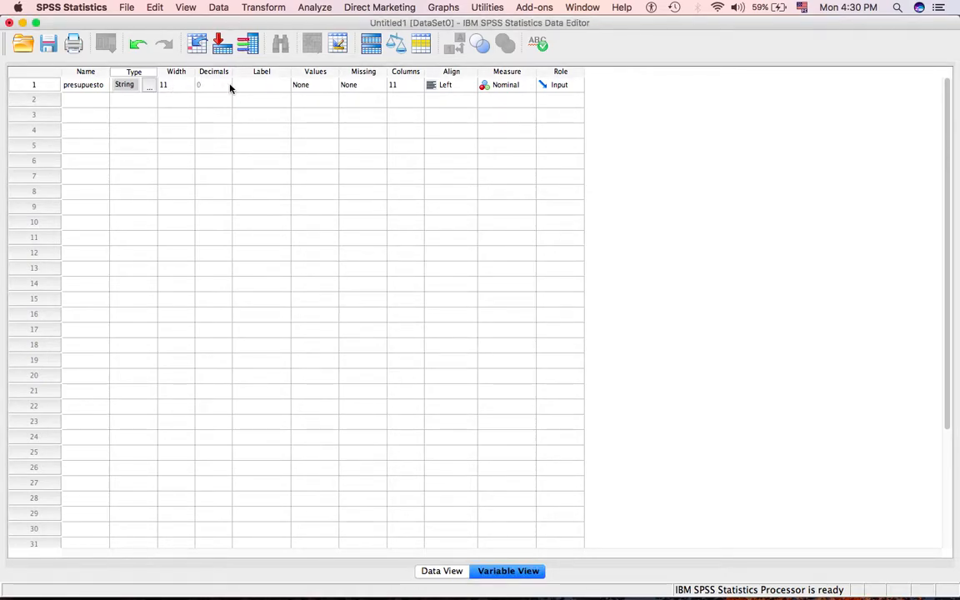
Label the presupuesto variable 'cateogirzación a base del prespuesto de la organización'.
{"action": "left_click", "coordinate": [252, 87]}
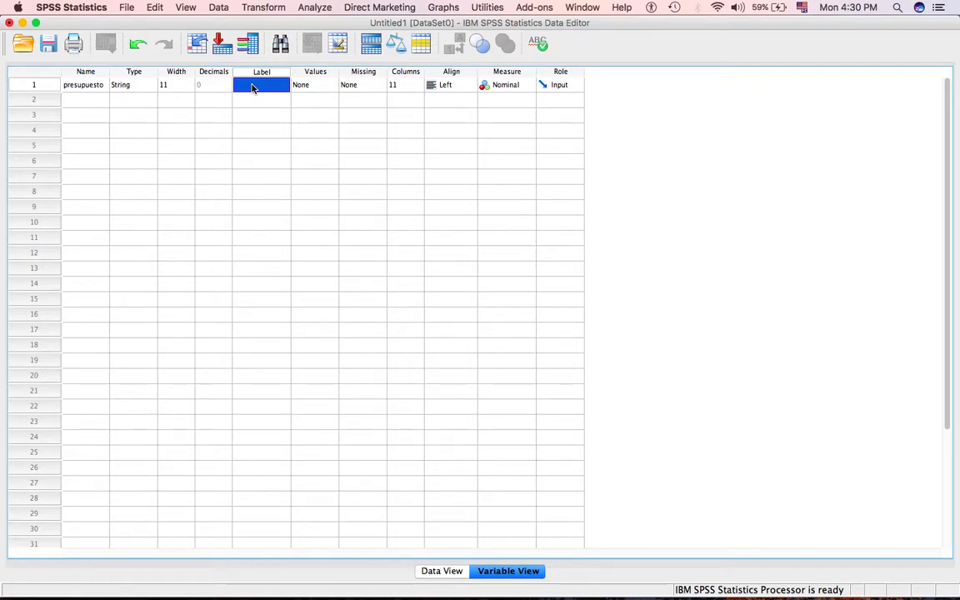
{"action": "left_click", "coordinate": [252, 86]}
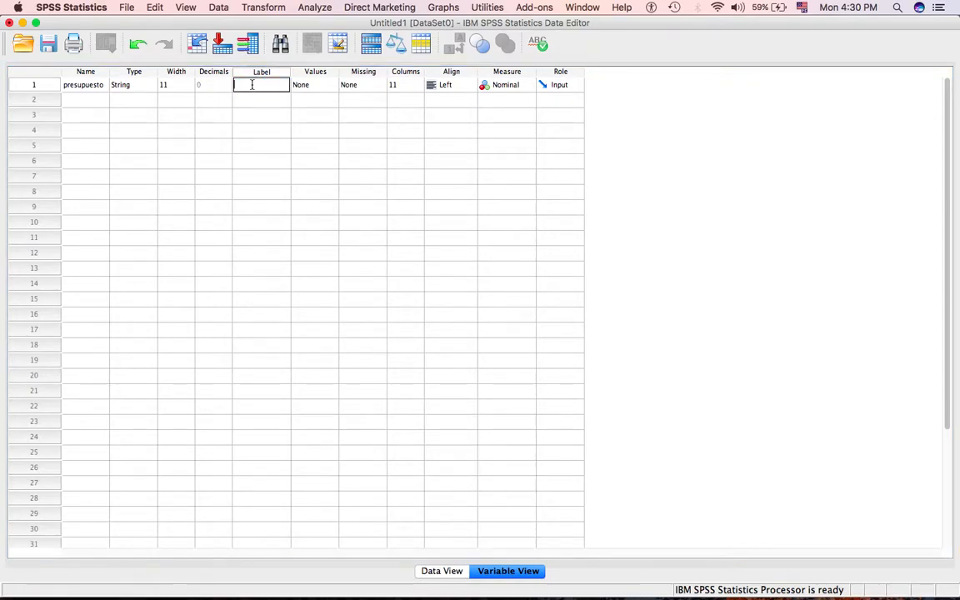
{"action": "type", "text": "p"}
{"action": "type", "text": "categor"}
{"action": "type", "text": "ización a"}
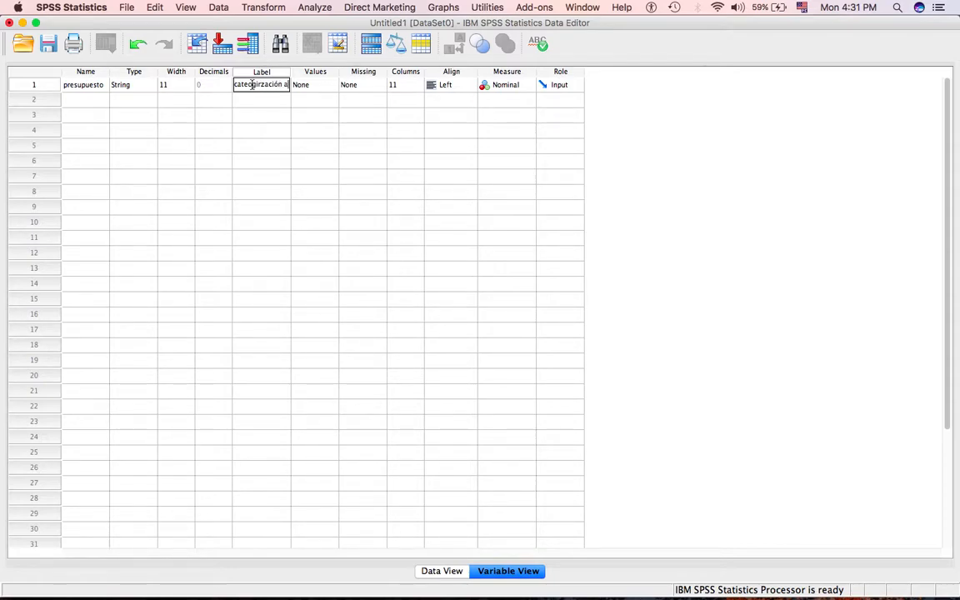
{"action": "type", "text": " ba"}
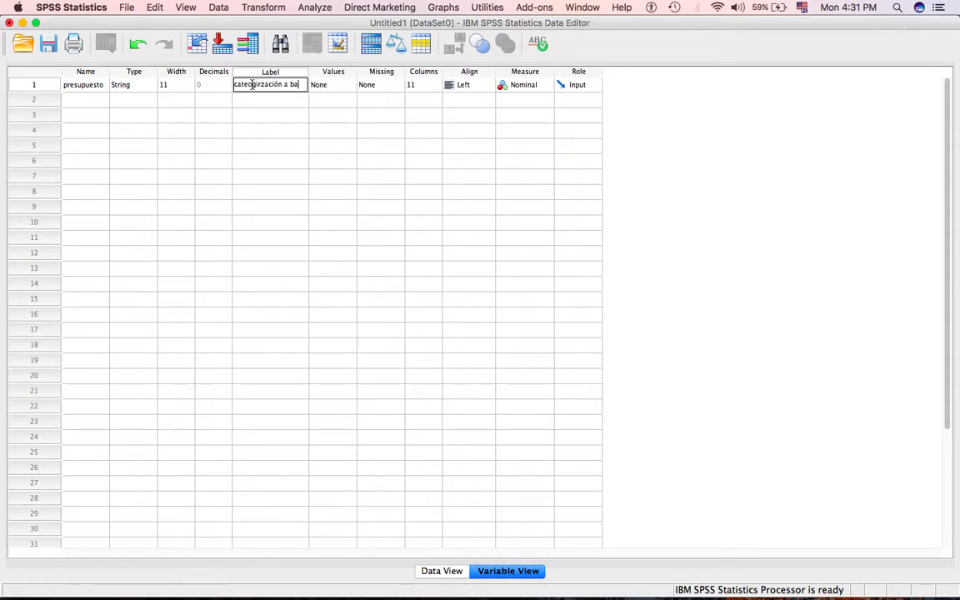
{"action": "type", "text": "se del presp"}
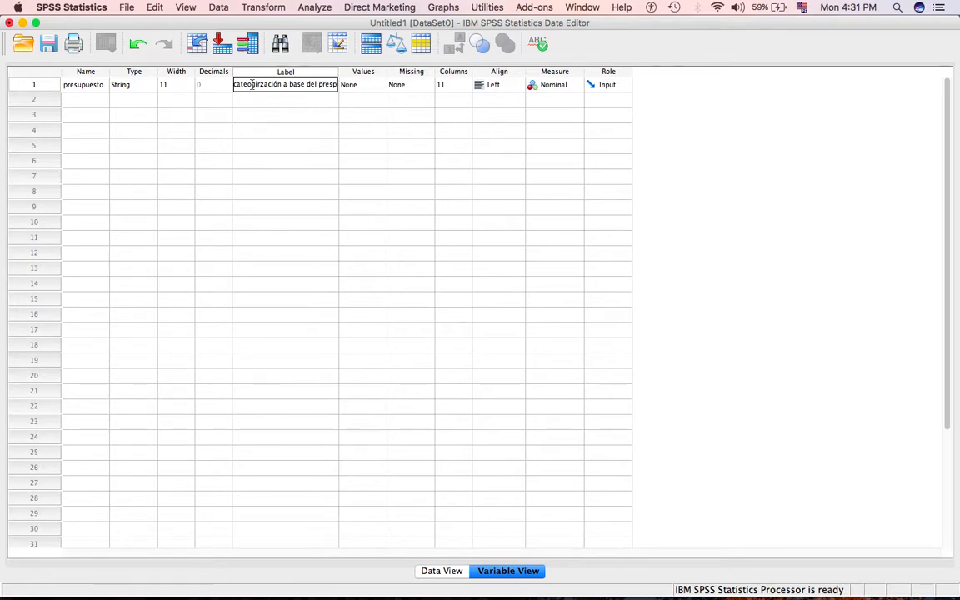
{"action": "type", "text": "uesto de la"}
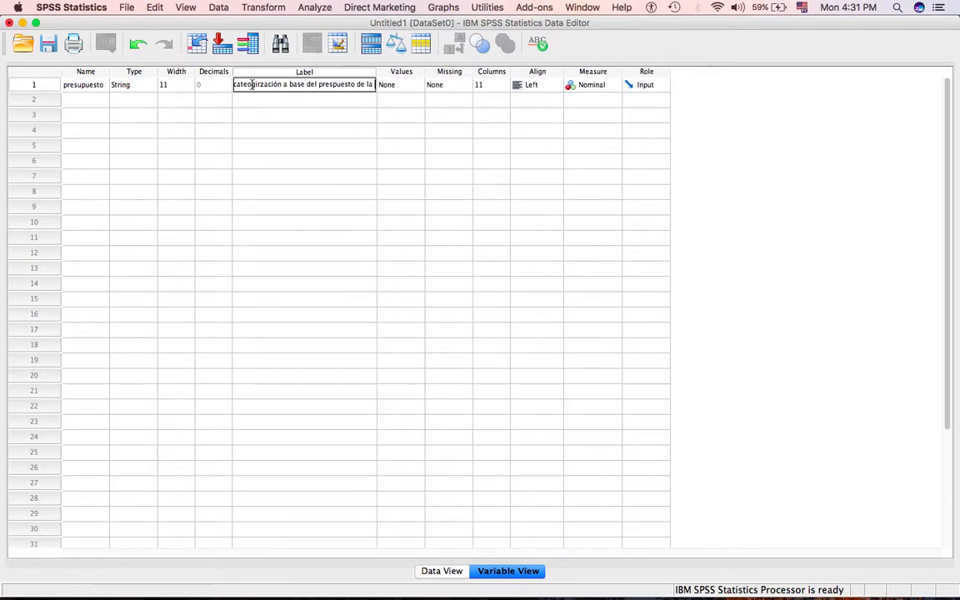
{"action": "type", "text": " organización"}
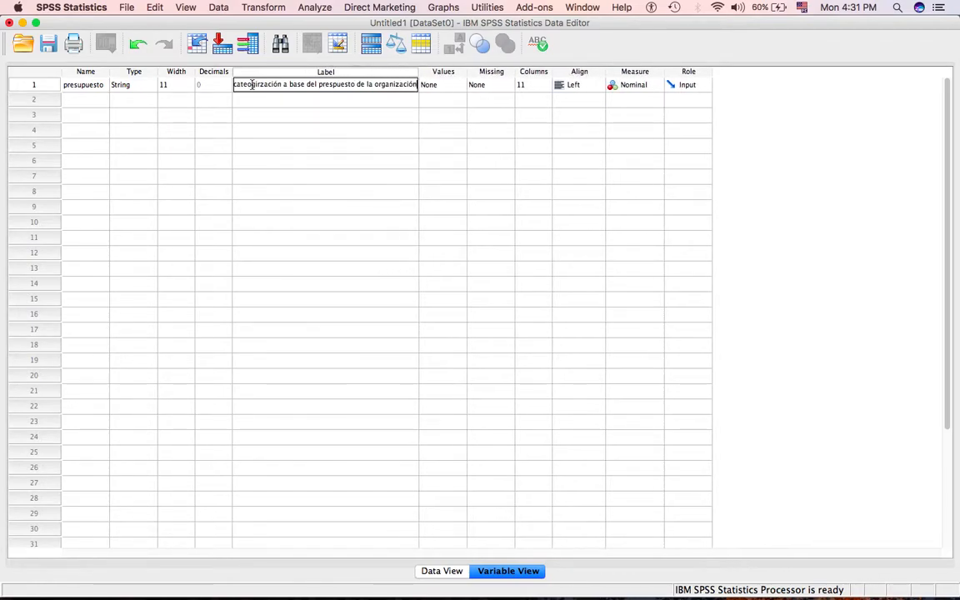
Try to define the value label 'presupuesto bajo' for the value 'bajo' of the presupuesto variable.
{"action": "left_click", "coordinate": [436, 86]}
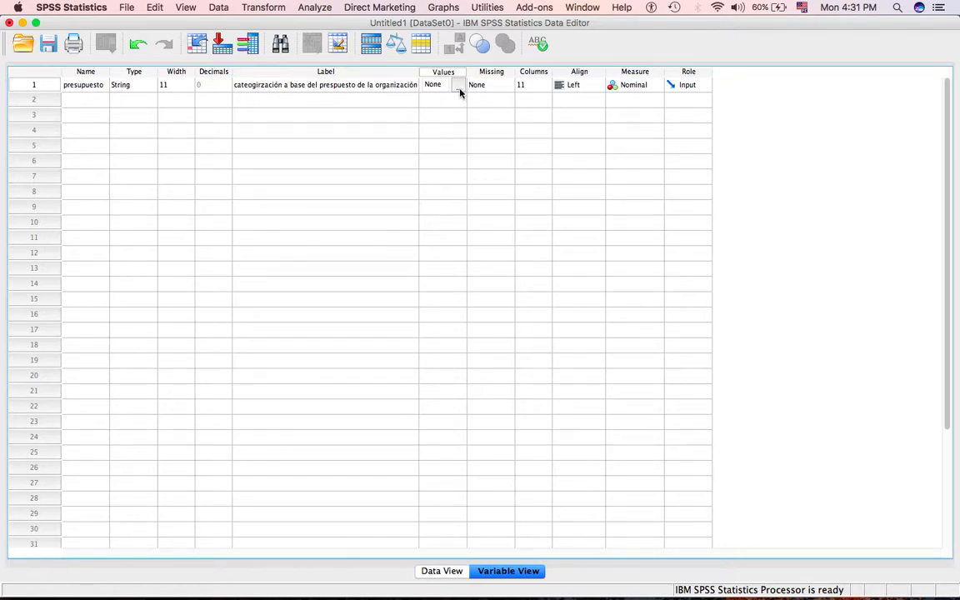
{"action": "left_click", "coordinate": [459, 89]}
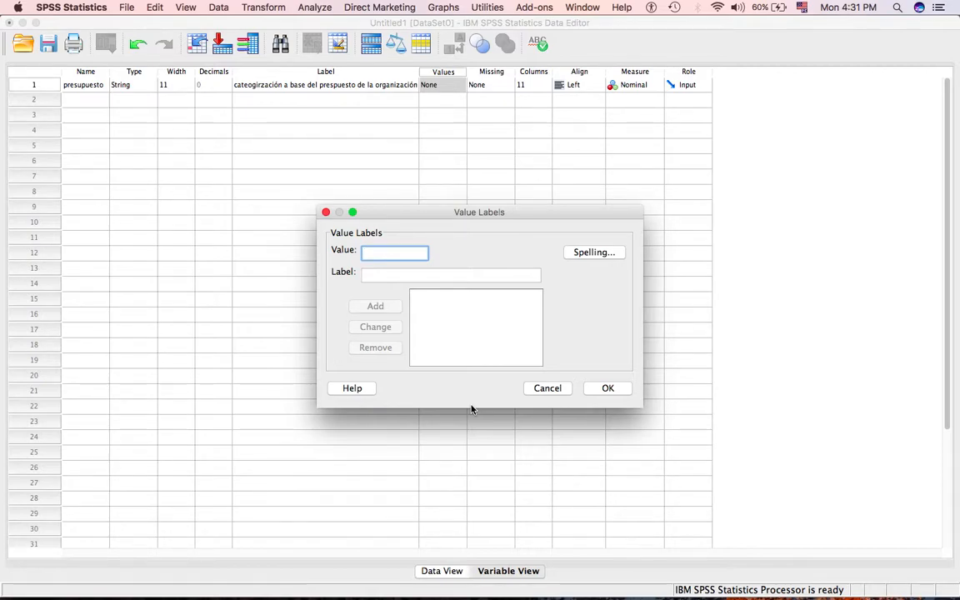
{"action": "type", "text": "bajo"}
{"action": "left_click", "coordinate": [420, 276]}
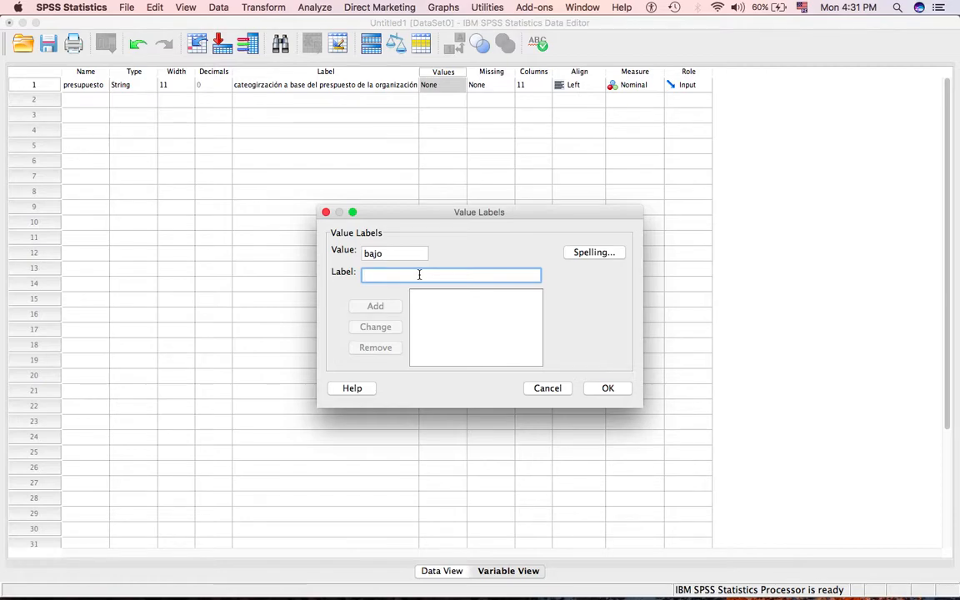
{"action": "type", "text": "per"}
{"action": "key", "text": "BackSpace"}
{"action": "type", "text": "resupuesto "}
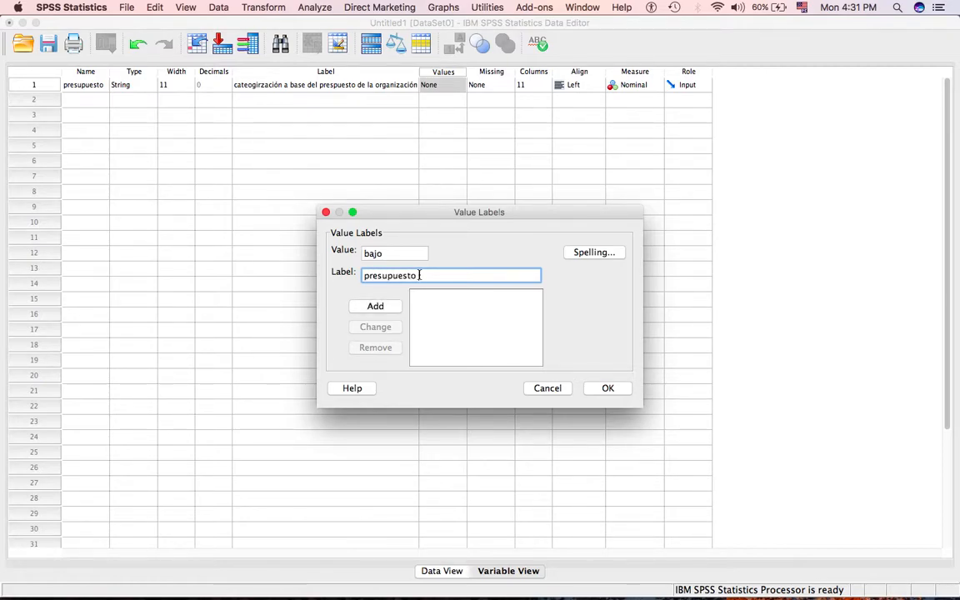
{"action": "type", "text": "bajo"}
{"action": "left_click", "coordinate": [608, 388]}
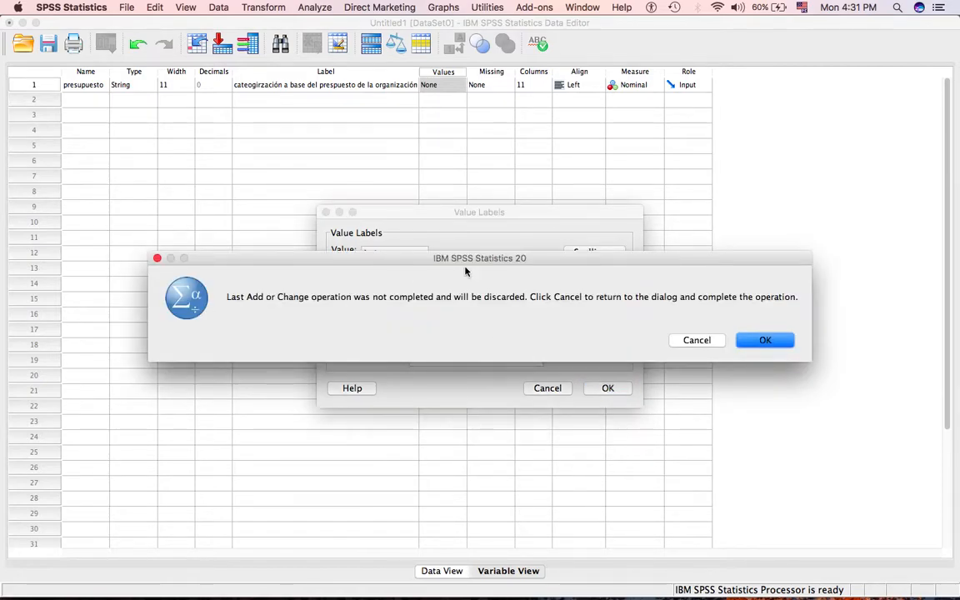
{"action": "left_click", "coordinate": [765, 340]}
{"action": "left_click", "coordinate": [766, 338]}
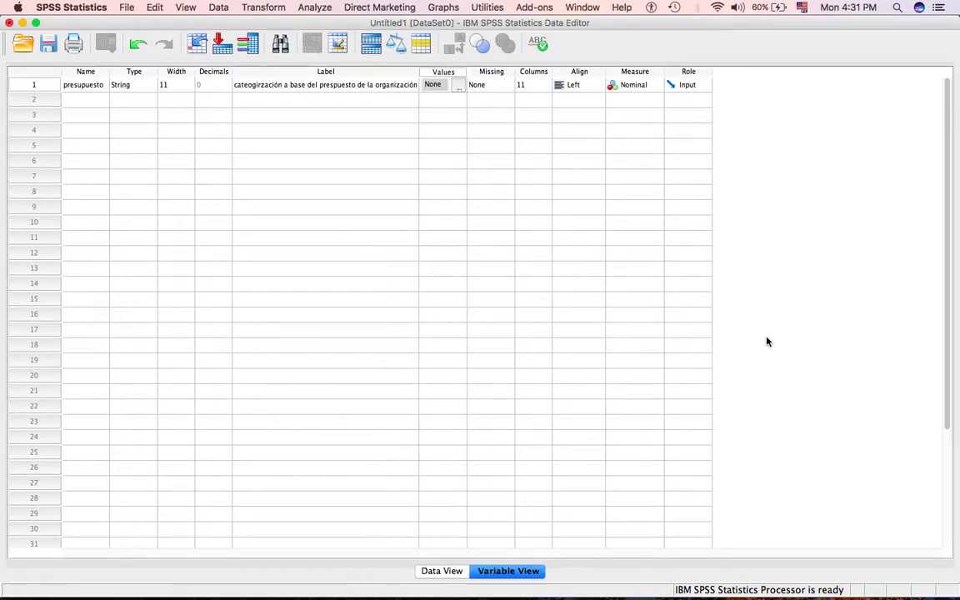
Add the value label 'Bajo' for the value B of the presupuesto variable.
{"action": "left_click", "coordinate": [458, 87]}
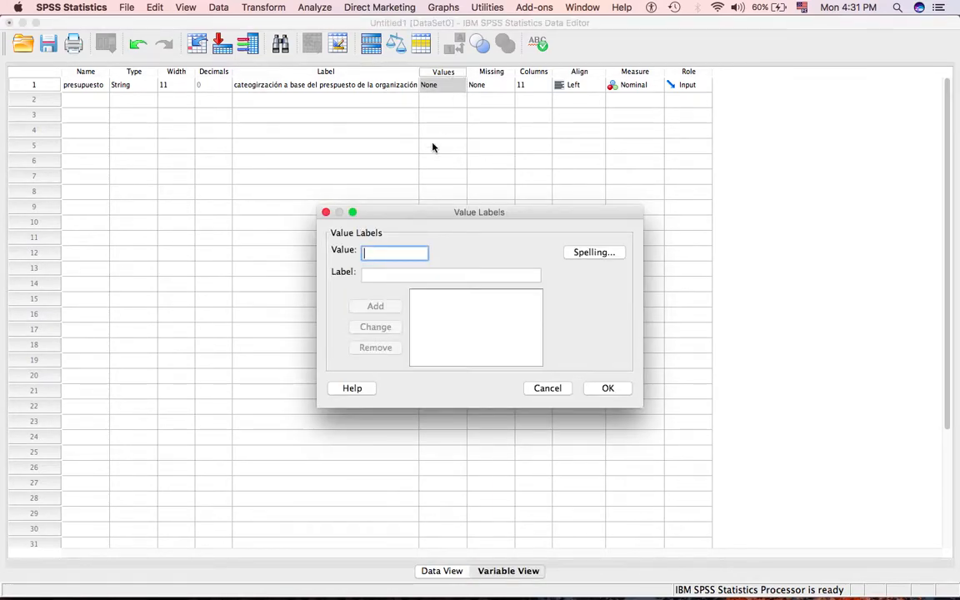
{"action": "type", "text": "B"}
{"action": "left_click", "coordinate": [411, 273]}
{"action": "type", "text": "Bajo"}
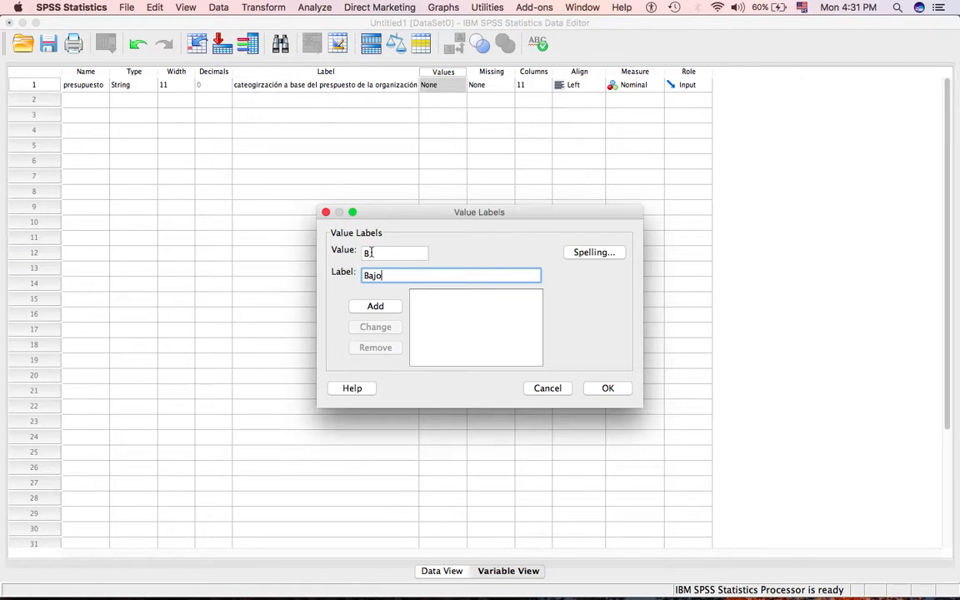
{"action": "left_click", "coordinate": [377, 306]}
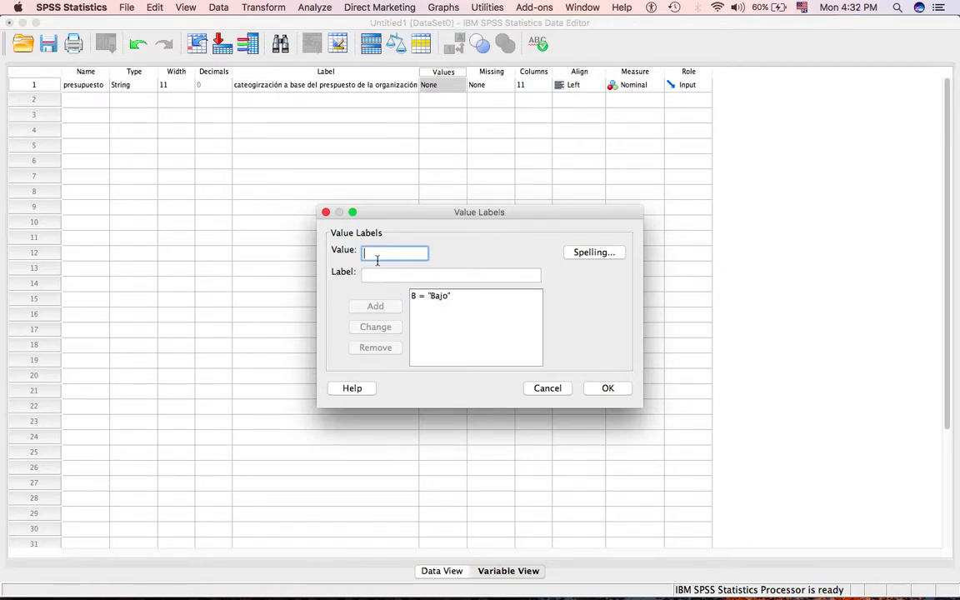
Add the value labels 'mediano' for M and 'alto' for A to the presupuesto variable and accept them.
{"action": "type", "text": "M"}
{"action": "key", "text": "Tab"}
{"action": "type", "text": "mediano"}
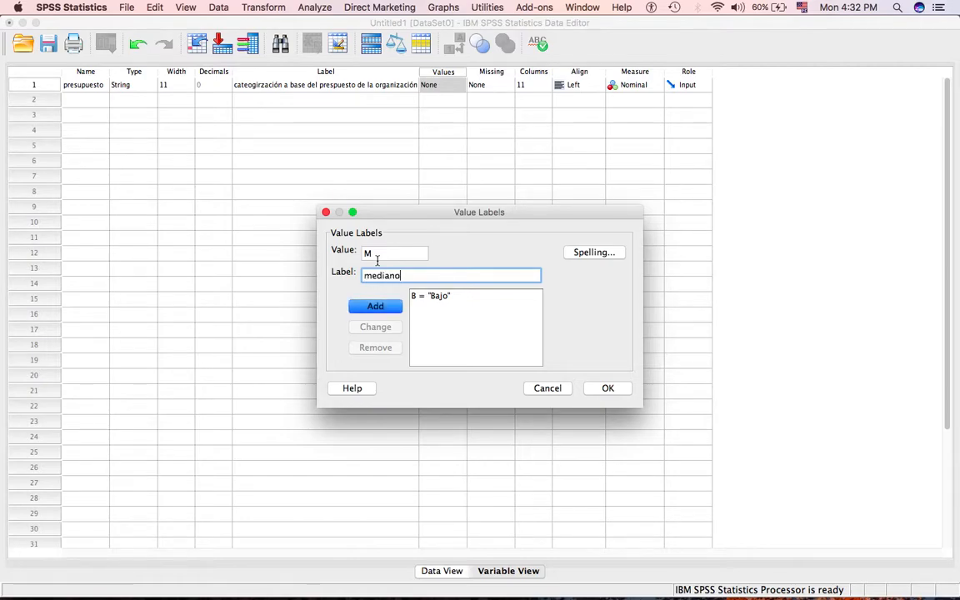
{"action": "left_click", "coordinate": [382, 309]}
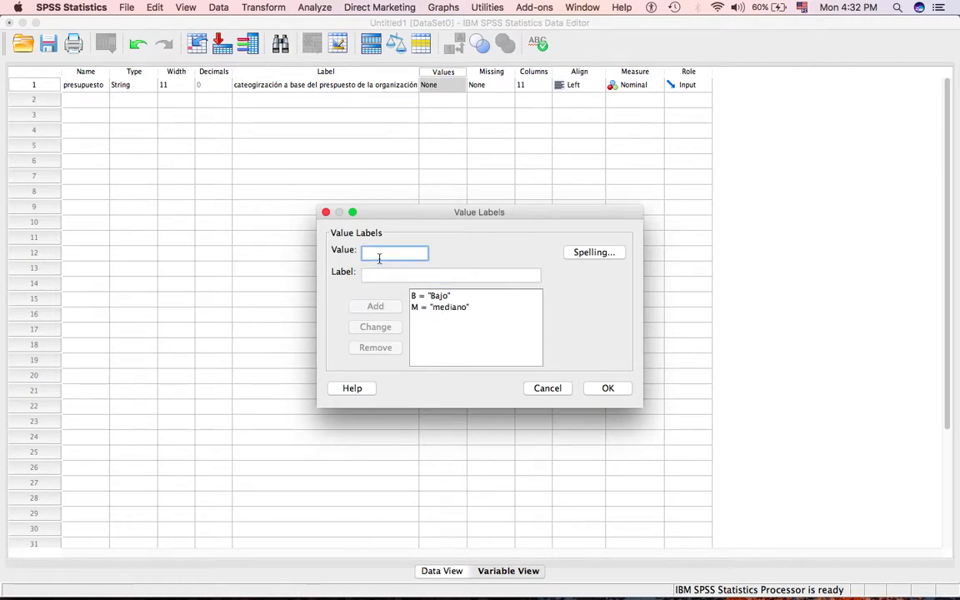
{"action": "type", "text": "A"}
{"action": "left_click", "coordinate": [377, 274]}
{"action": "type", "text": "alto"}
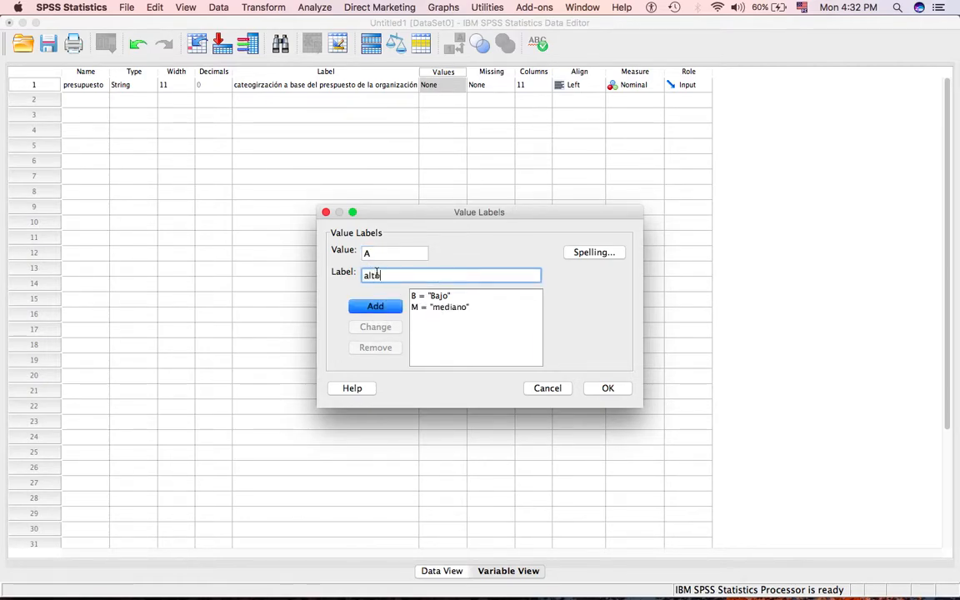
{"action": "left_click", "coordinate": [377, 306]}
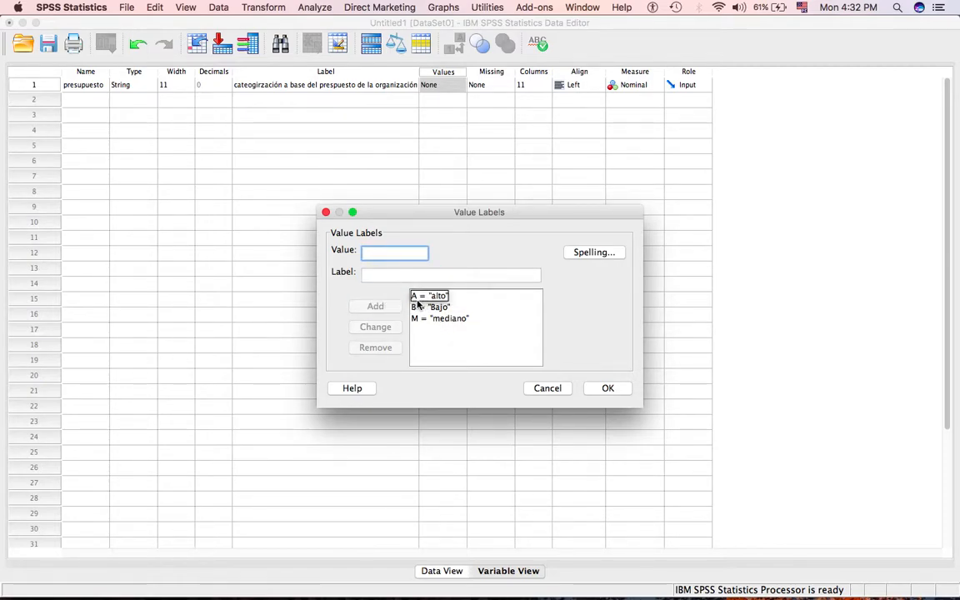
{"action": "left_click", "coordinate": [608, 389]}
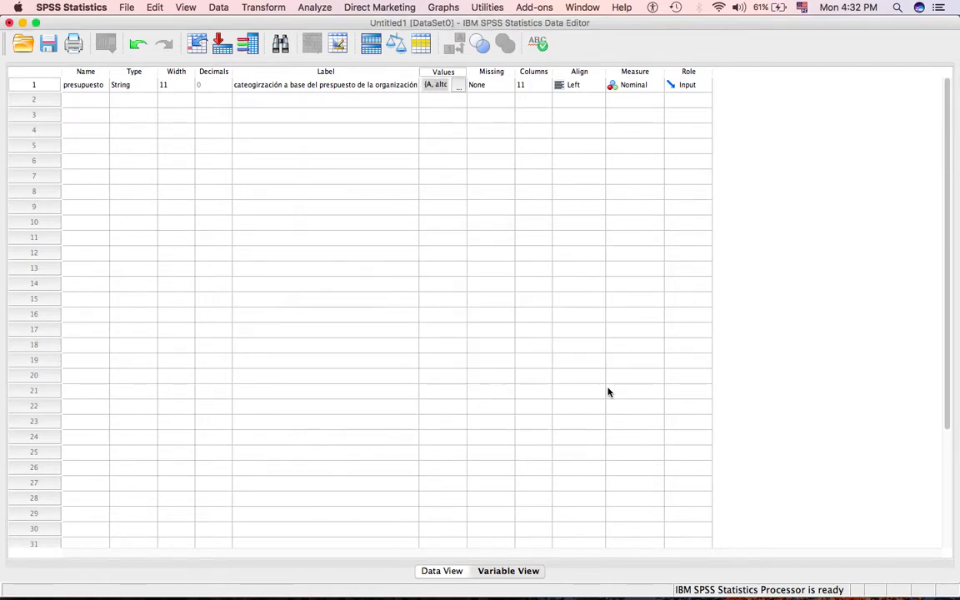
Try to name the second variable 'presupuesto 2'.
{"action": "left_click", "coordinate": [73, 101]}
{"action": "type", "text": "pre"}
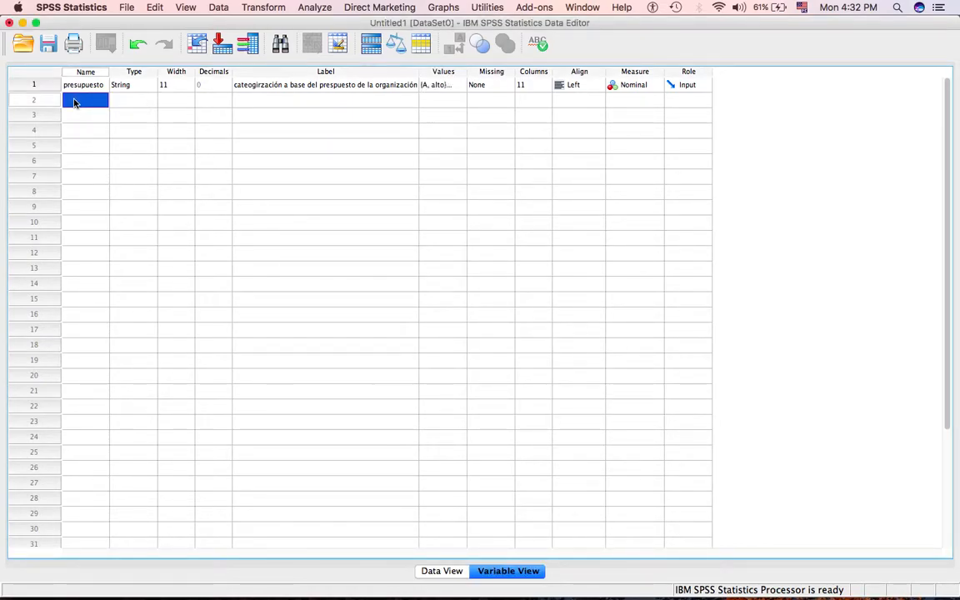
{"action": "type", "text": "supuesto 2"}
{"action": "key", "text": "Return"}
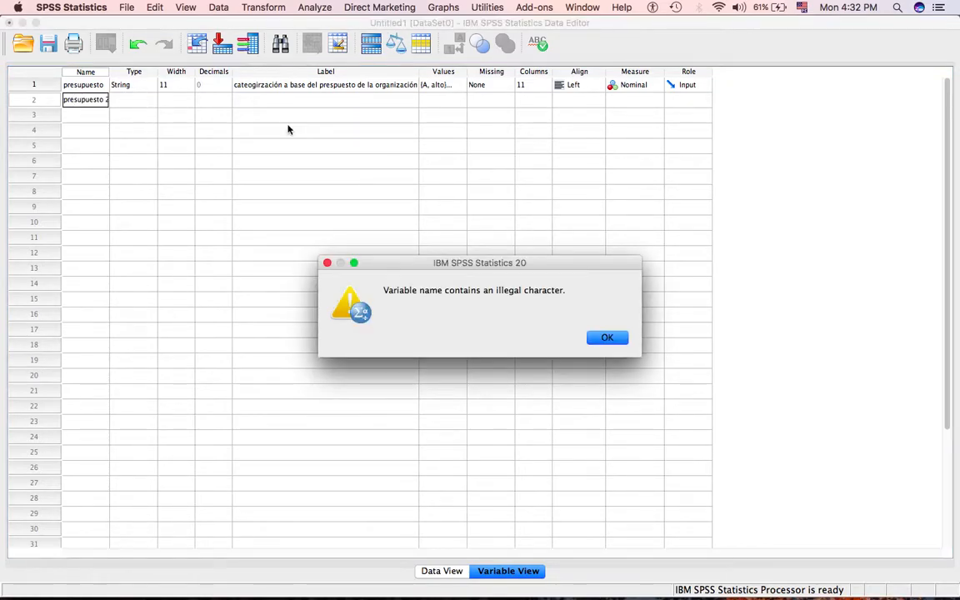
{"action": "left_click", "coordinate": [613, 343]}
{"action": "left_click", "coordinate": [160, 179]}
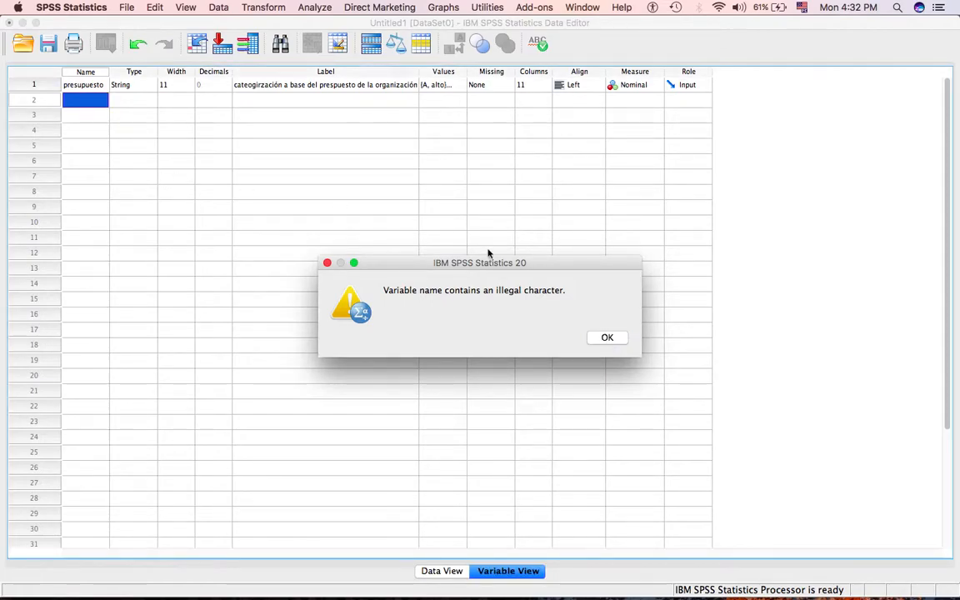
{"action": "left_click", "coordinate": [606, 340]}
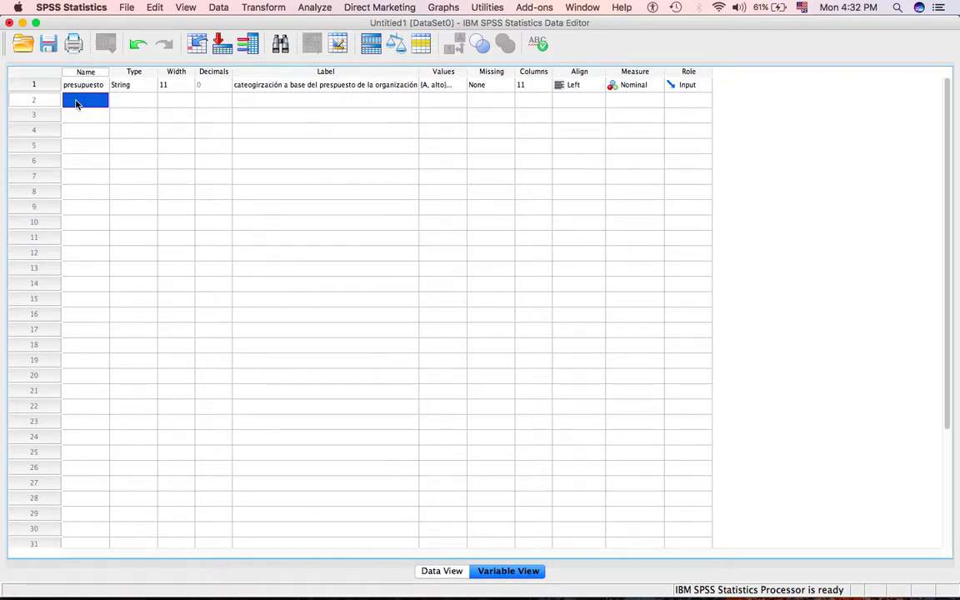
Name the second variable presupuest_2 and accept the Numeric type for it.
{"action": "type", "text": "presupuest"}
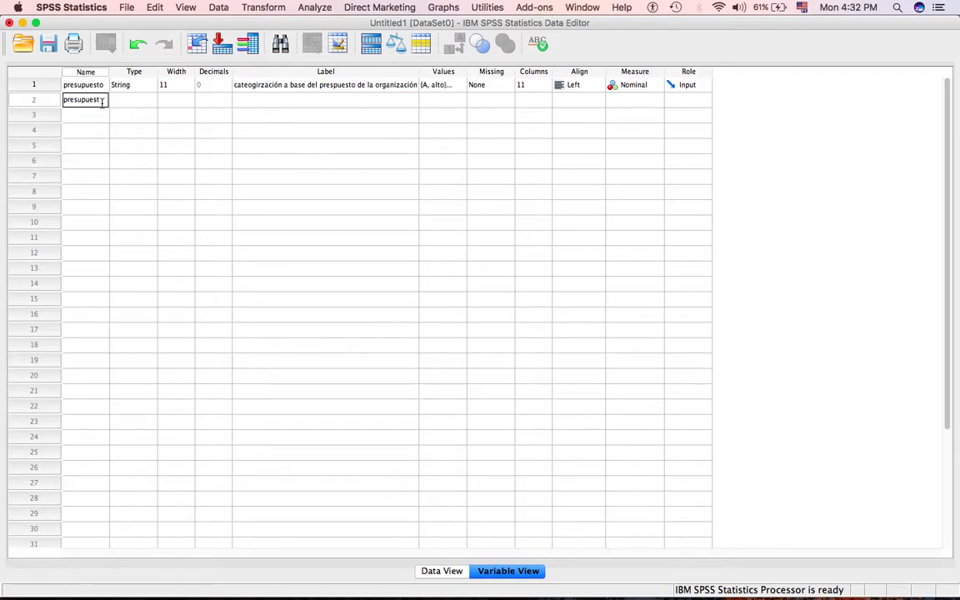
{"action": "type", "text": "_"}
{"action": "type", "text": "2"}
{"action": "left_click", "coordinate": [126, 102]}
{"action": "left_click", "coordinate": [153, 101]}
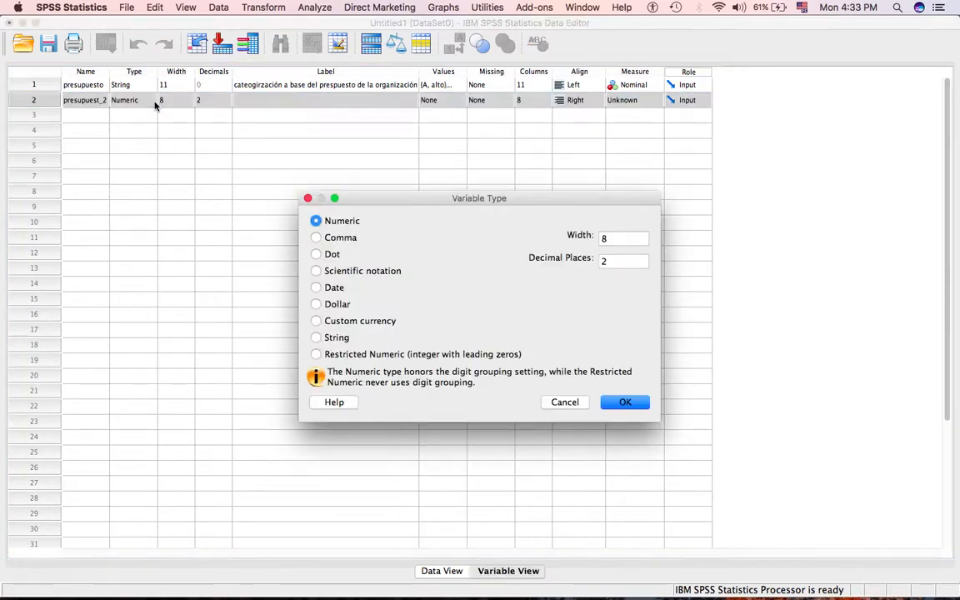
{"action": "left_click", "coordinate": [623, 407]}
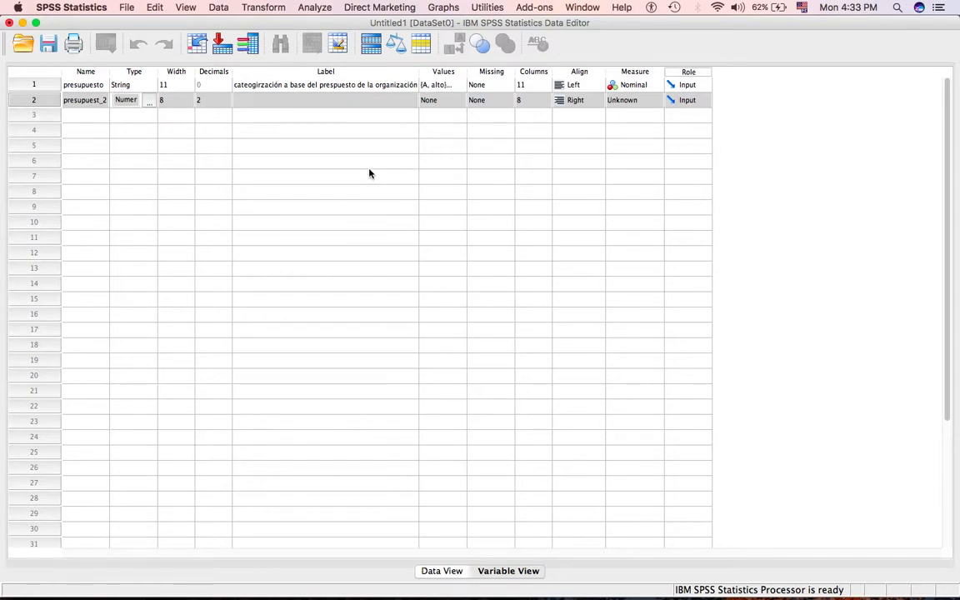
Copy the label of presupuesto to the presupuest_2 variable and add '2' at its end.
{"action": "left_click", "coordinate": [315, 100]}
{"action": "double_click", "coordinate": [307, 85]}
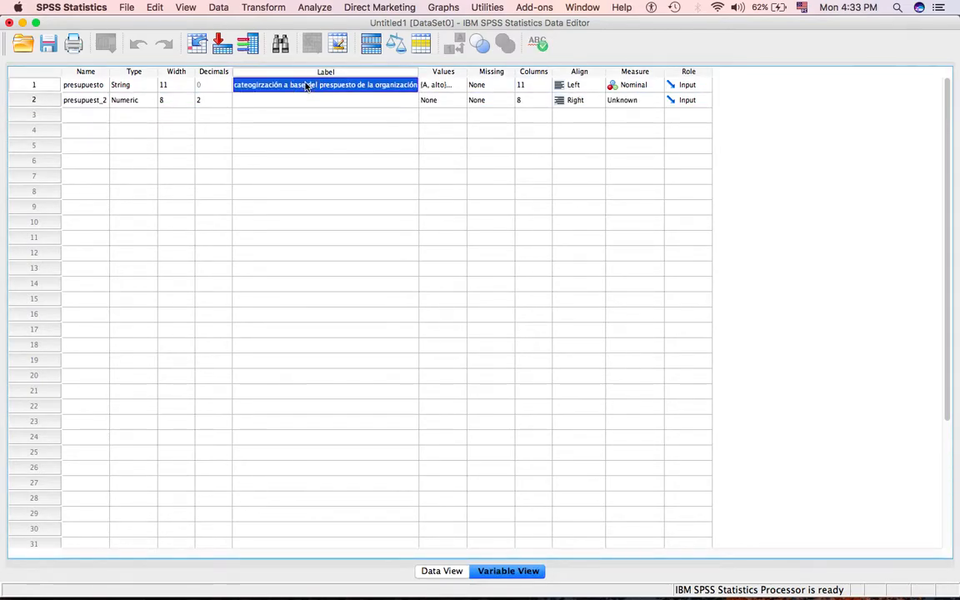
{"action": "left_click", "coordinate": [305, 85]}
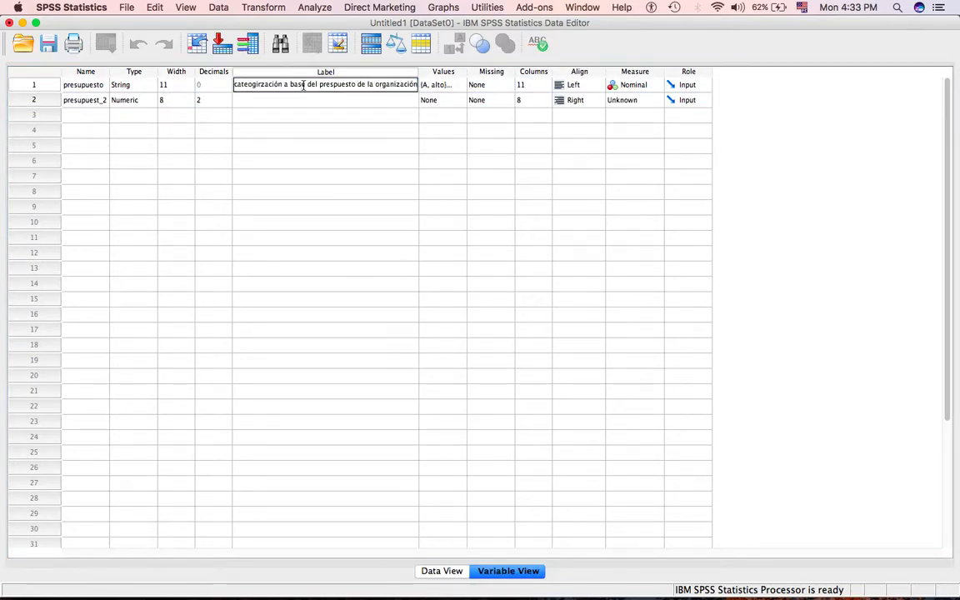
{"action": "key", "text": "super+a"}
{"action": "key", "text": "super+c"}
{"action": "left_click", "coordinate": [302, 101]}
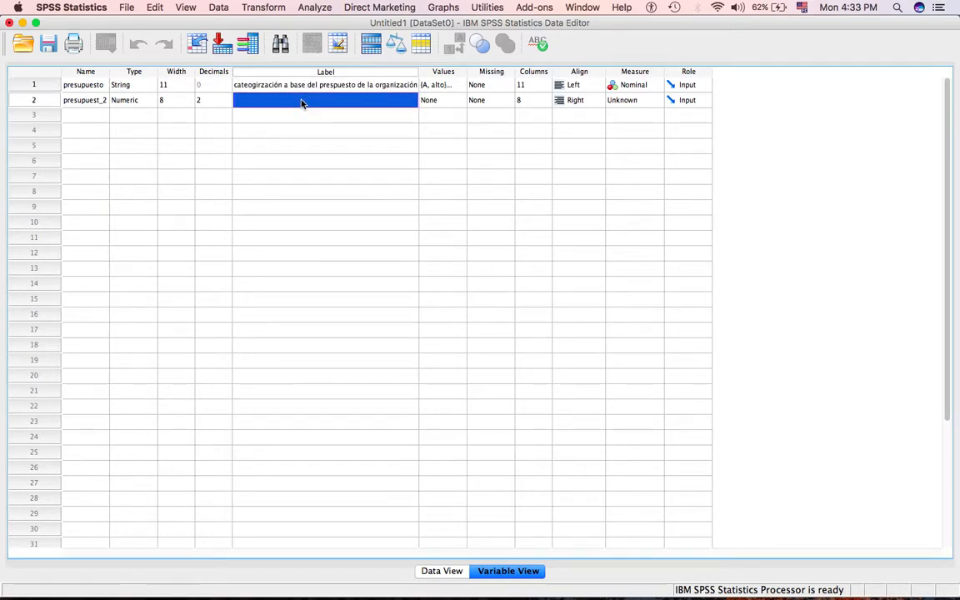
{"action": "double_click", "coordinate": [301, 101]}
{"action": "key", "text": "super+v"}
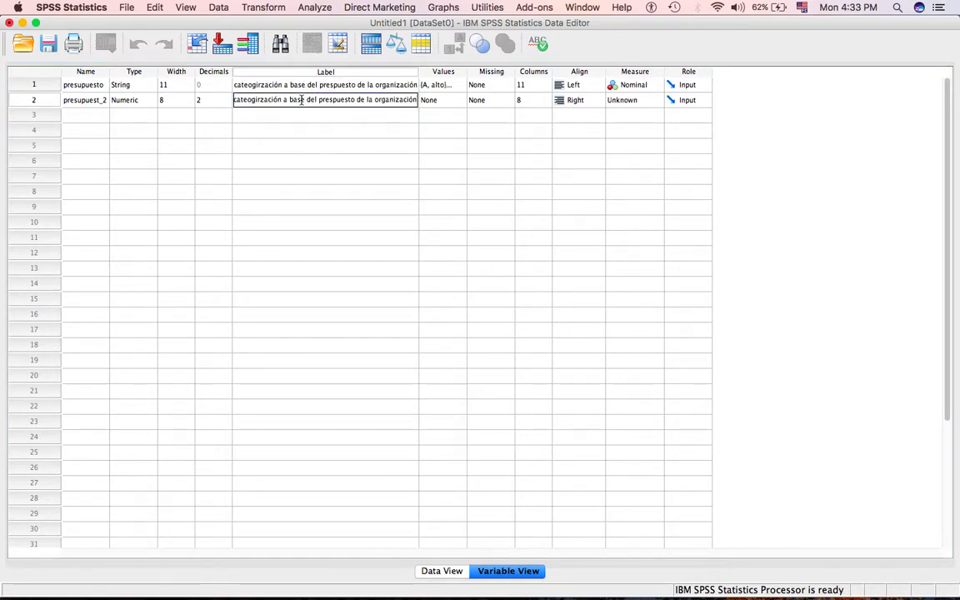
{"action": "type", "text": "2"}
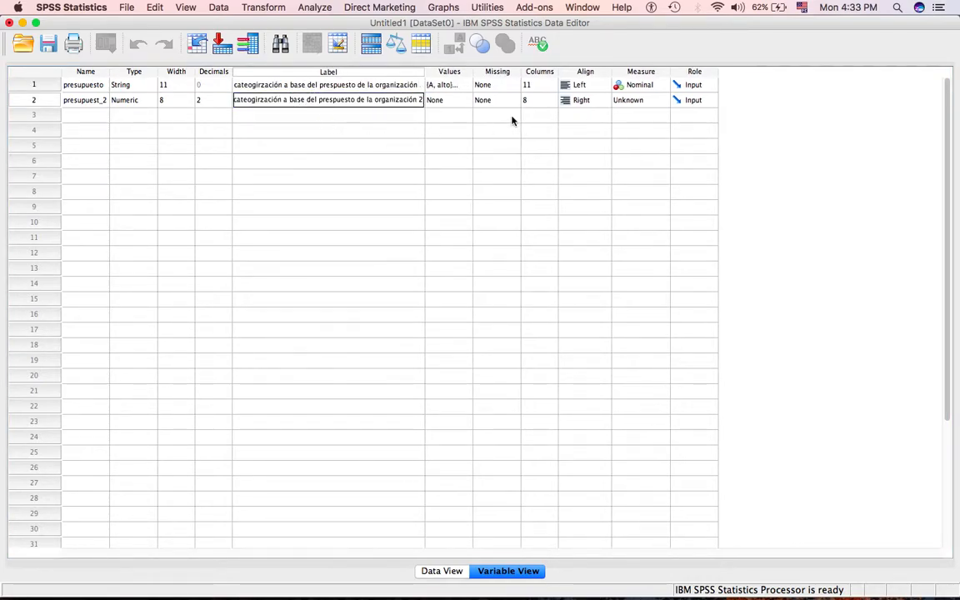
Add the value label 'bajo' for the value 1 of the presupuest_2 variable.
{"action": "left_click", "coordinate": [451, 100]}
{"action": "left_click", "coordinate": [463, 102]}
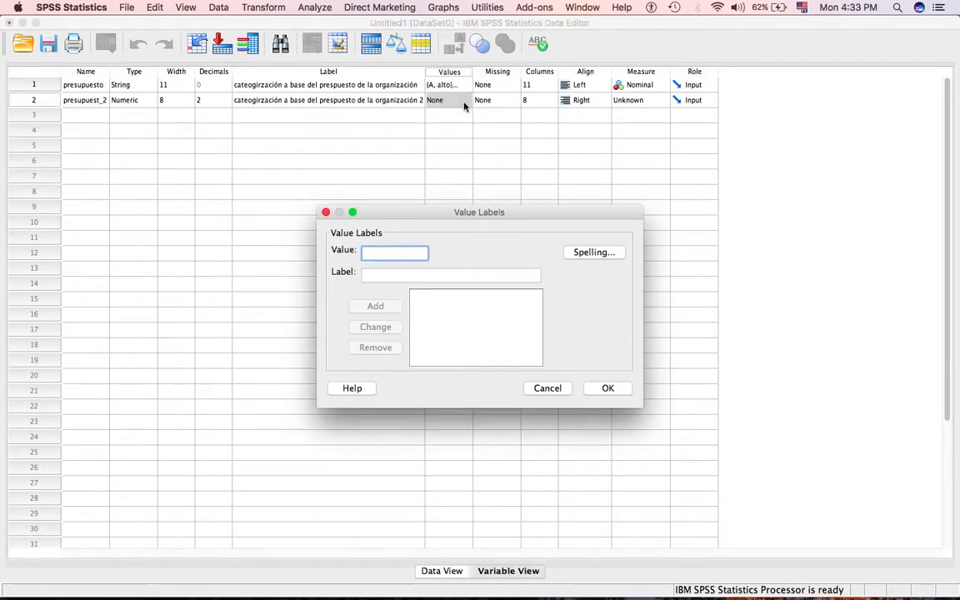
{"action": "type", "text": "1"}
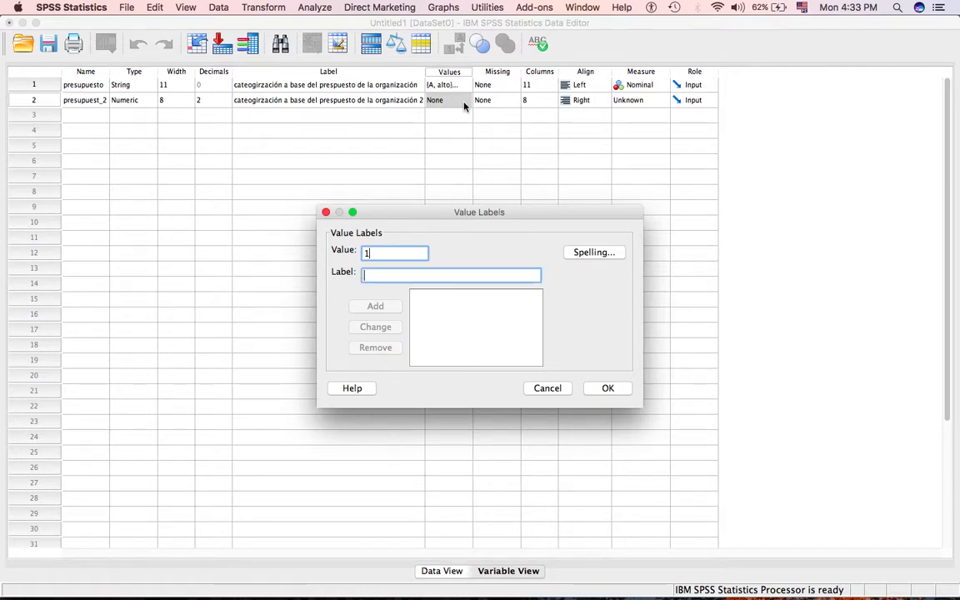
{"action": "key", "text": "Tab"}
{"action": "type", "text": "bajo"}
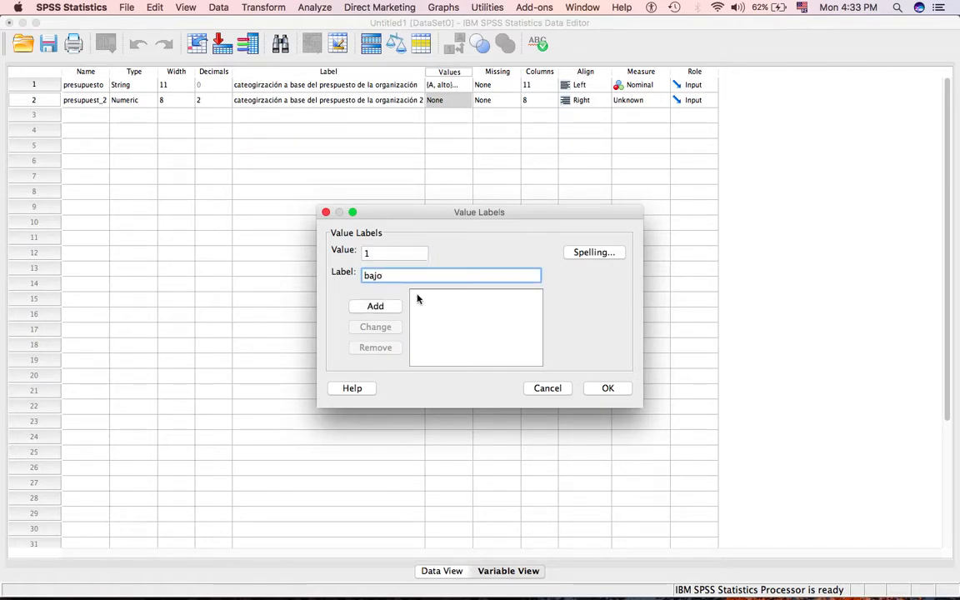
{"action": "left_click", "coordinate": [375, 307]}
Add the value labels 'medio' for 2 and 'alto' for 3 to the presupuest_2 variable and accept them.
{"action": "type", "text": "2"}
{"action": "key", "text": "Tab"}
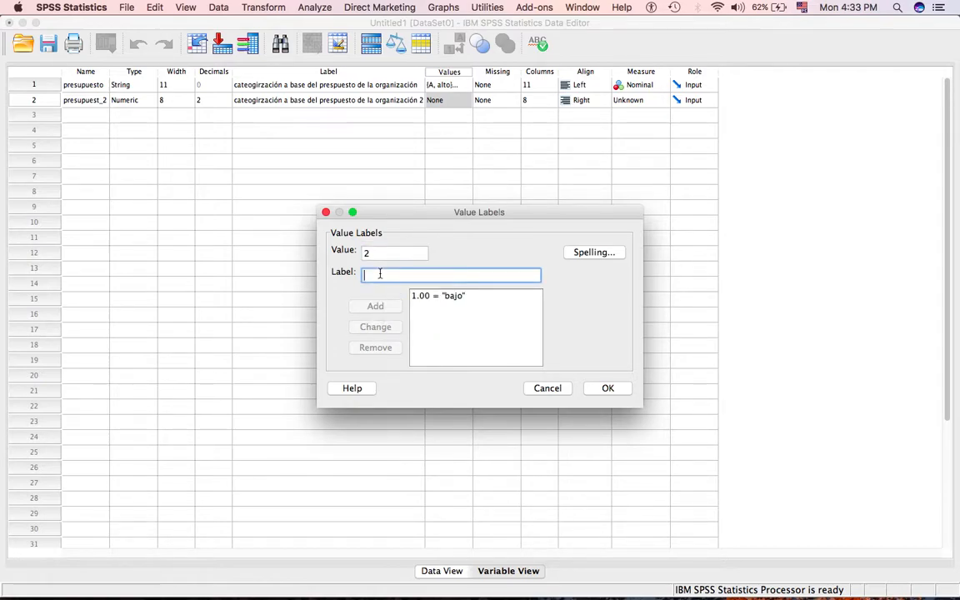
{"action": "type", "text": "m"}
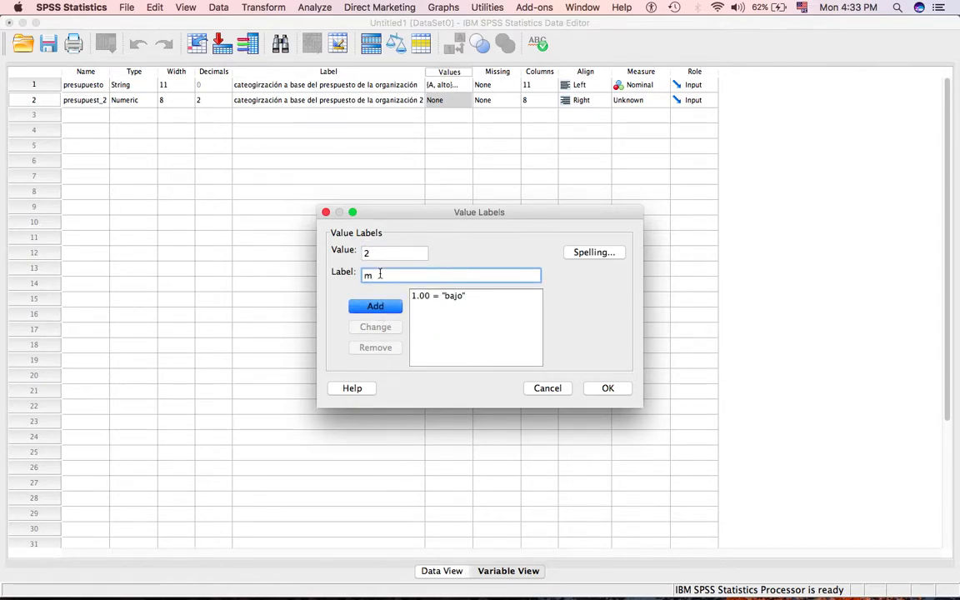
{"action": "type", "text": "edio"}
{"action": "left_click", "coordinate": [377, 309]}
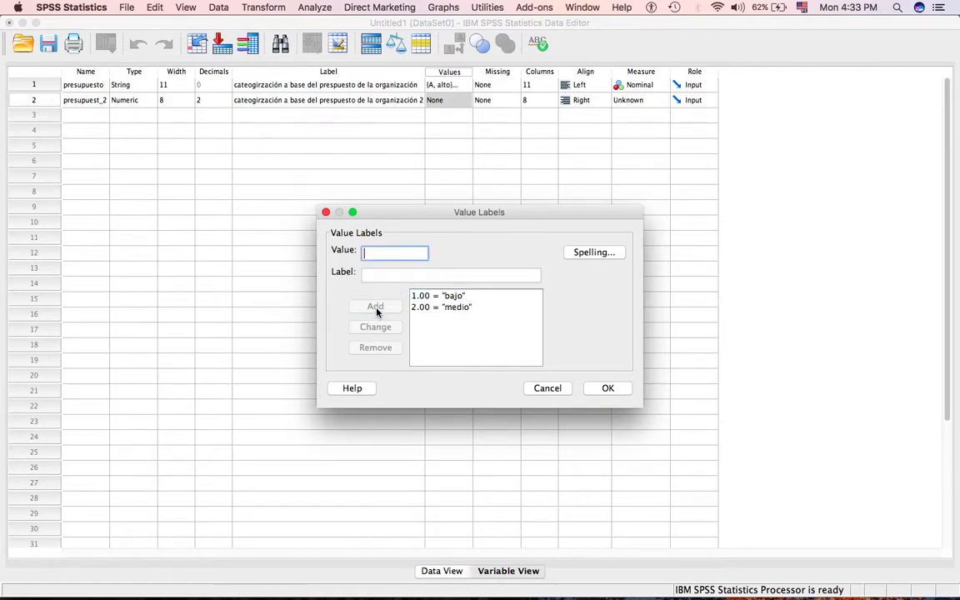
{"action": "type", "text": "3"}
{"action": "key", "text": "Tab"}
{"action": "type", "text": "alto"}
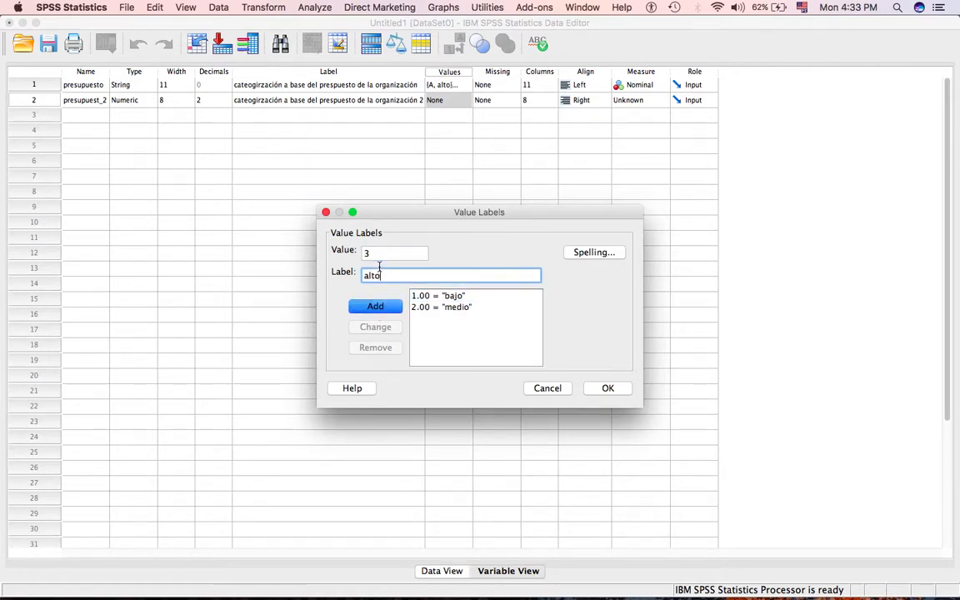
{"action": "left_click", "coordinate": [376, 307]}
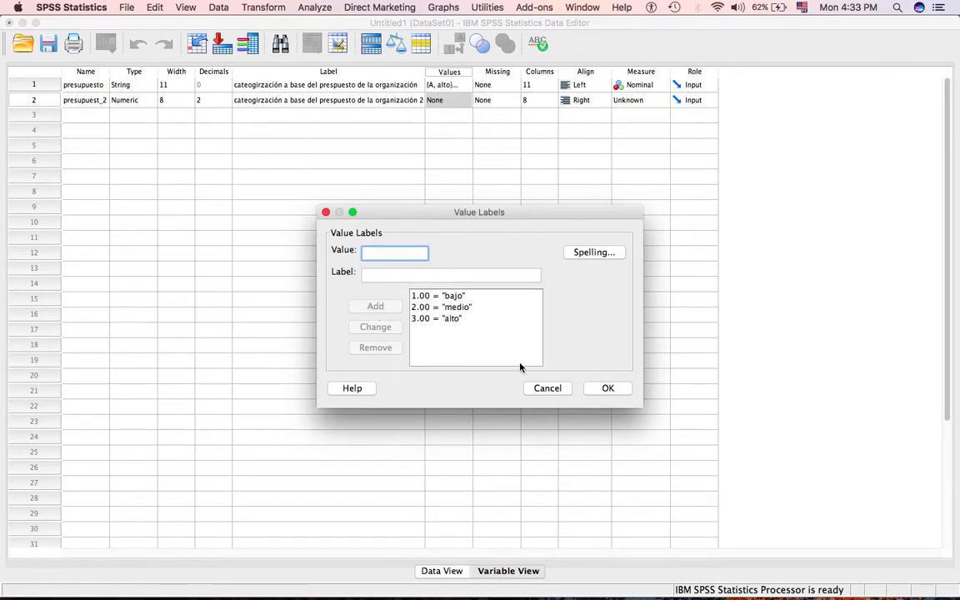
{"action": "left_click", "coordinate": [607, 389]}
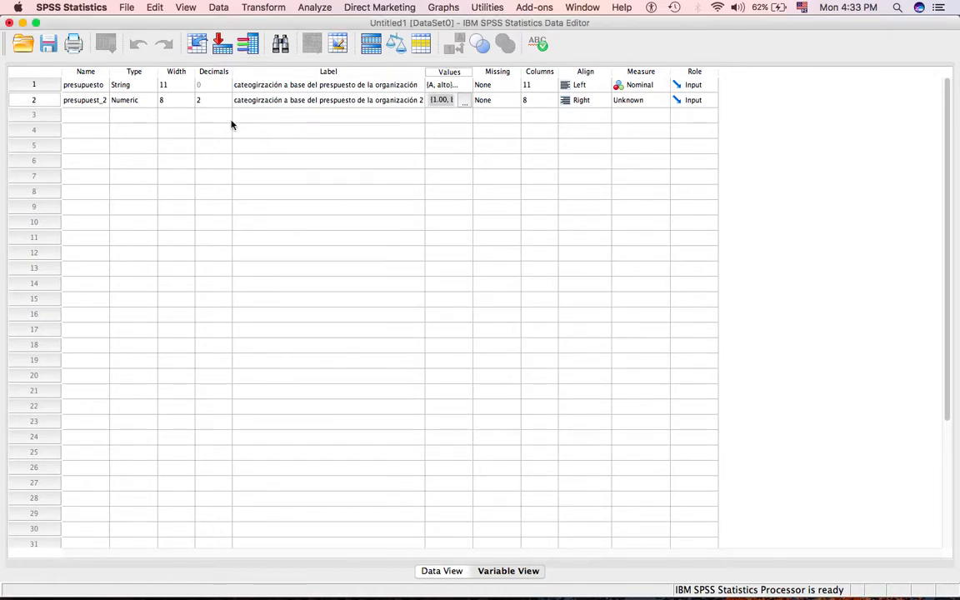
Set the decimals of the presupuest_2 variable to 0.
{"action": "left_click", "coordinate": [200, 100]}
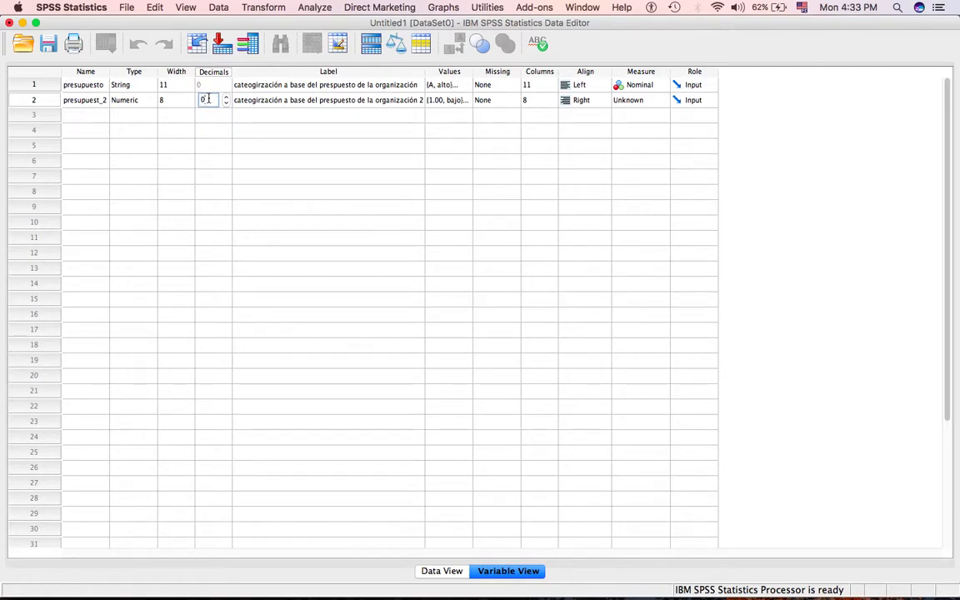
{"action": "type", "text": "0"}
{"action": "key", "text": "Tab"}
{"action": "left_click", "coordinate": [537, 100]}
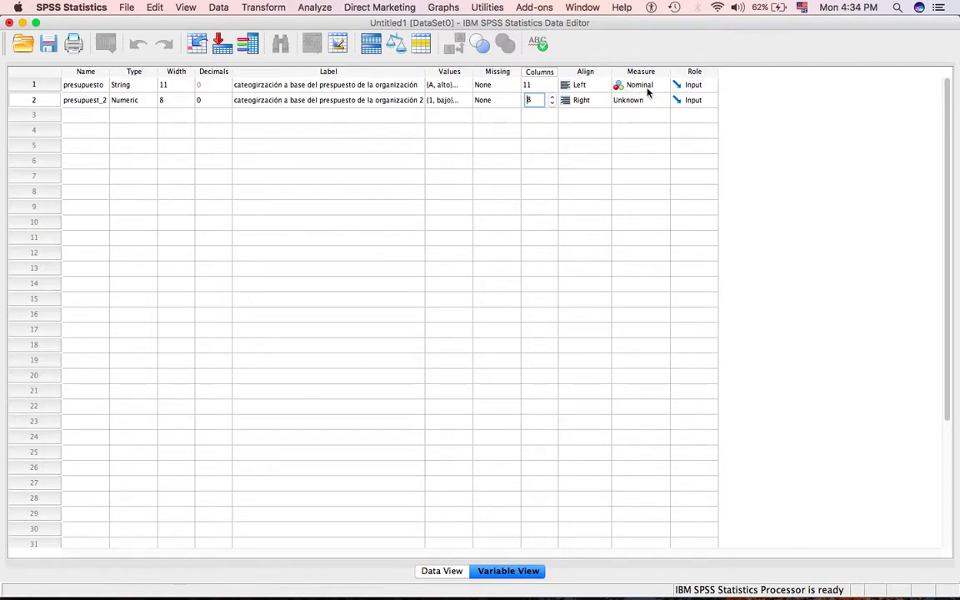
Set the measurement level of both the presupuesto and presupuest_2 variables to Ordinal.
{"action": "left_click", "coordinate": [639, 85]}
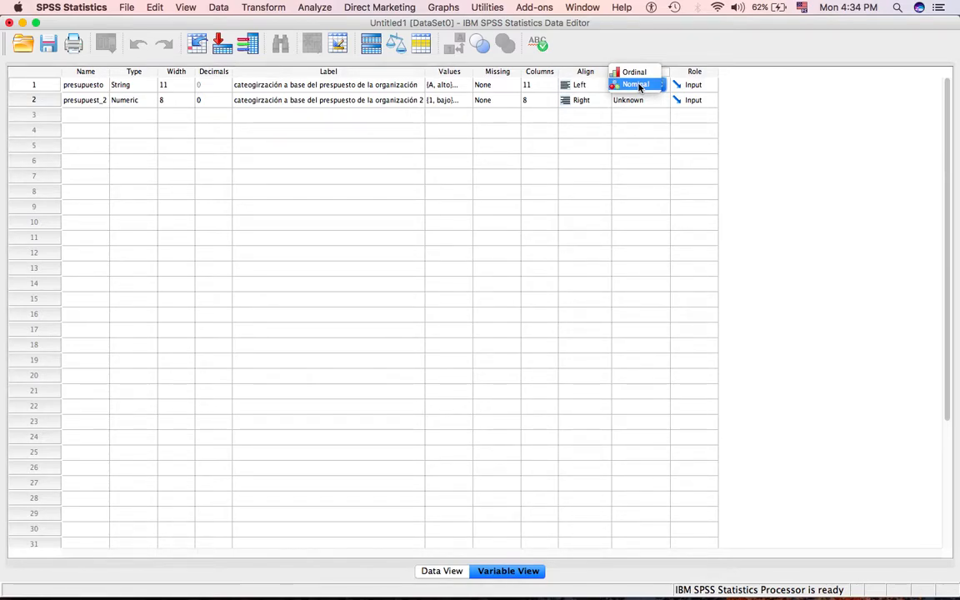
{"action": "left_click", "coordinate": [634, 72]}
{"action": "left_click", "coordinate": [648, 100]}
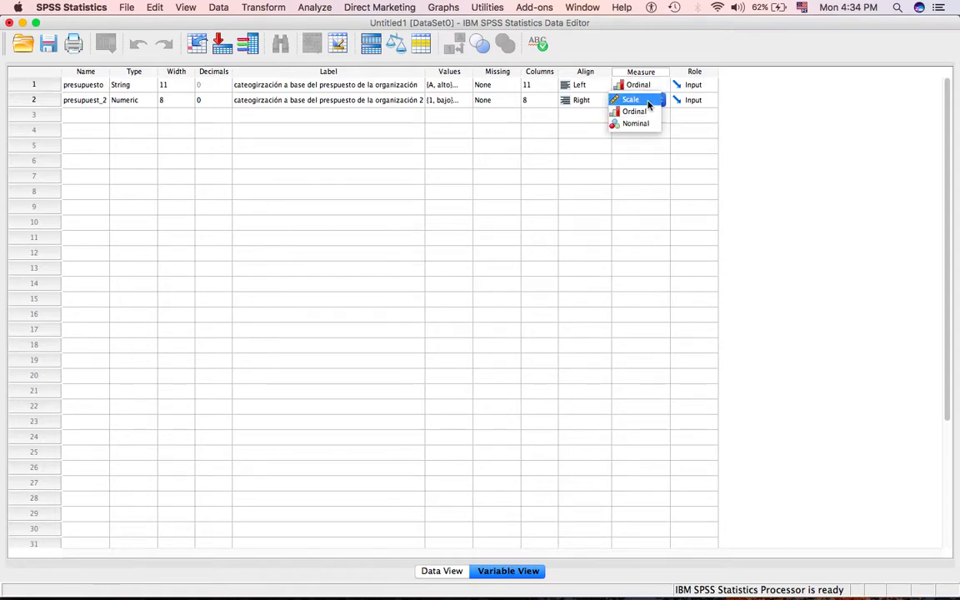
{"action": "left_click", "coordinate": [648, 111]}
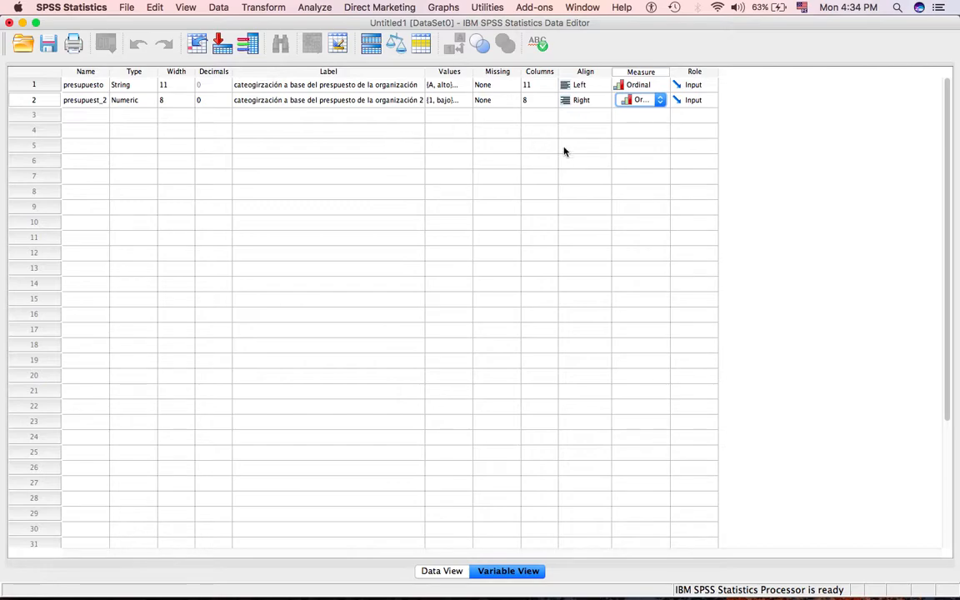
Set the role of both the presupuesto and presupuest_2 variables to Both.
{"action": "left_click", "coordinate": [698, 88]}
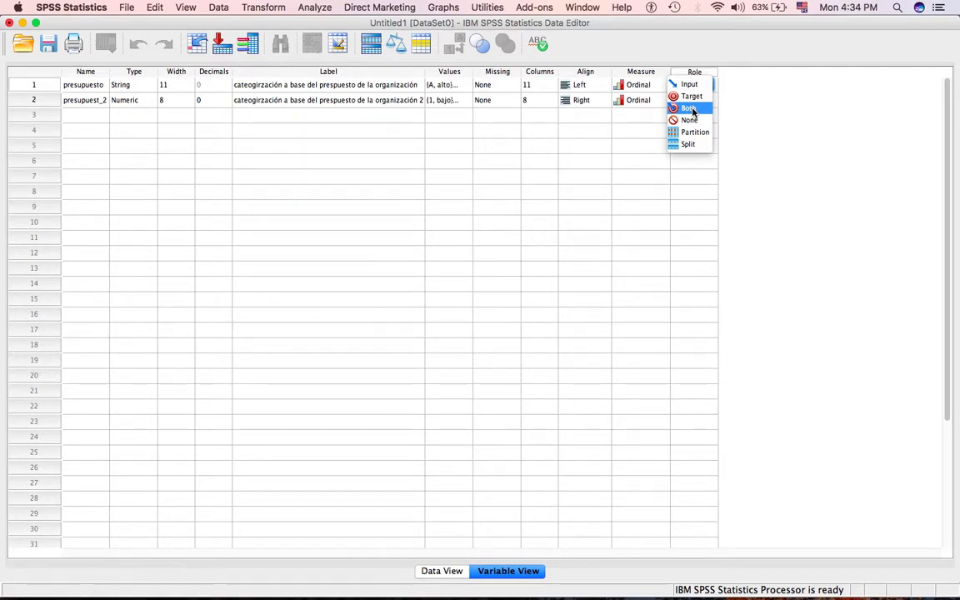
{"action": "left_click", "coordinate": [692, 111]}
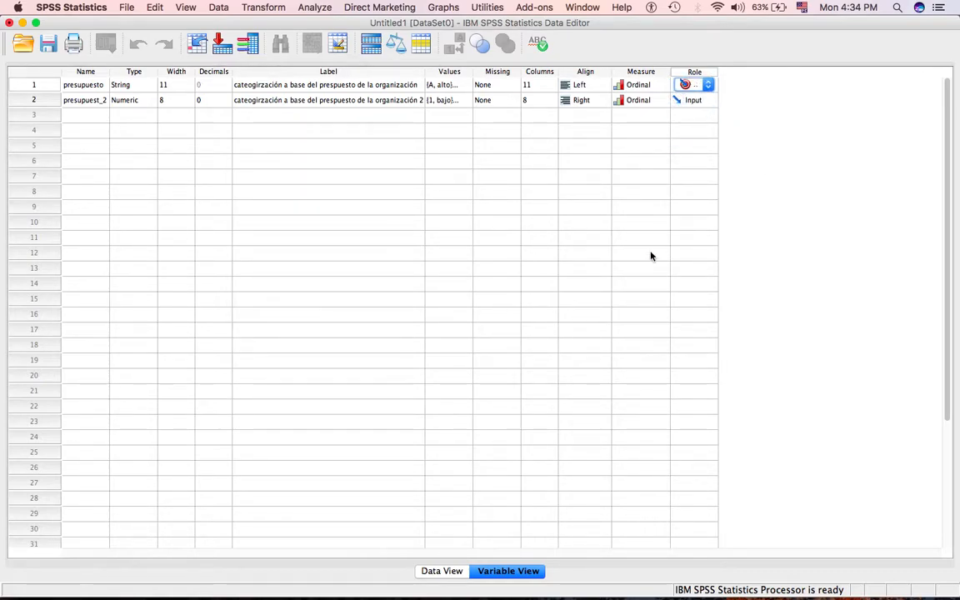
{"action": "left_click", "coordinate": [697, 100]}
{"action": "left_click", "coordinate": [697, 101]}
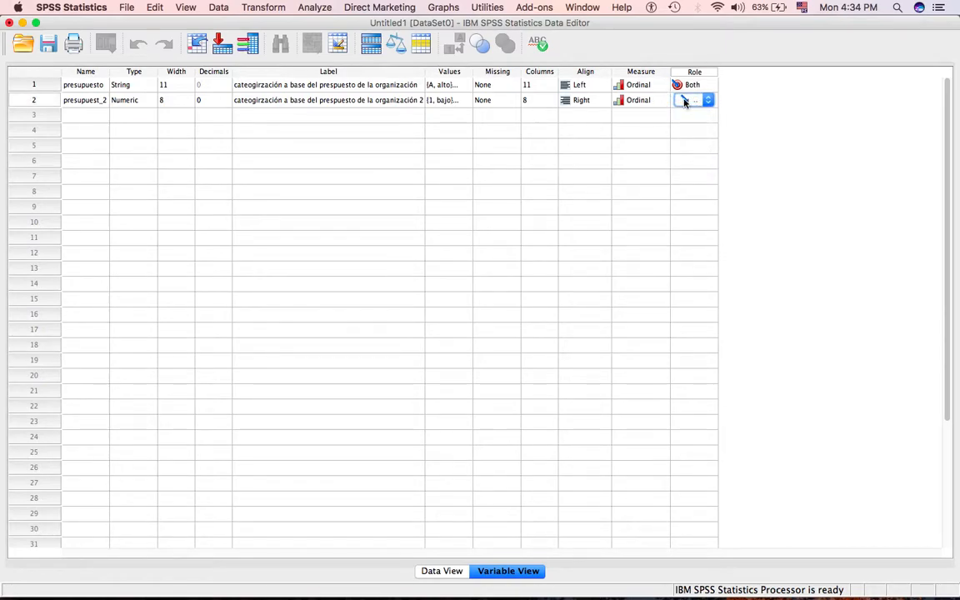
{"action": "left_click", "coordinate": [684, 101]}
{"action": "left_click", "coordinate": [686, 125]}
{"action": "left_click", "coordinate": [86, 114]}
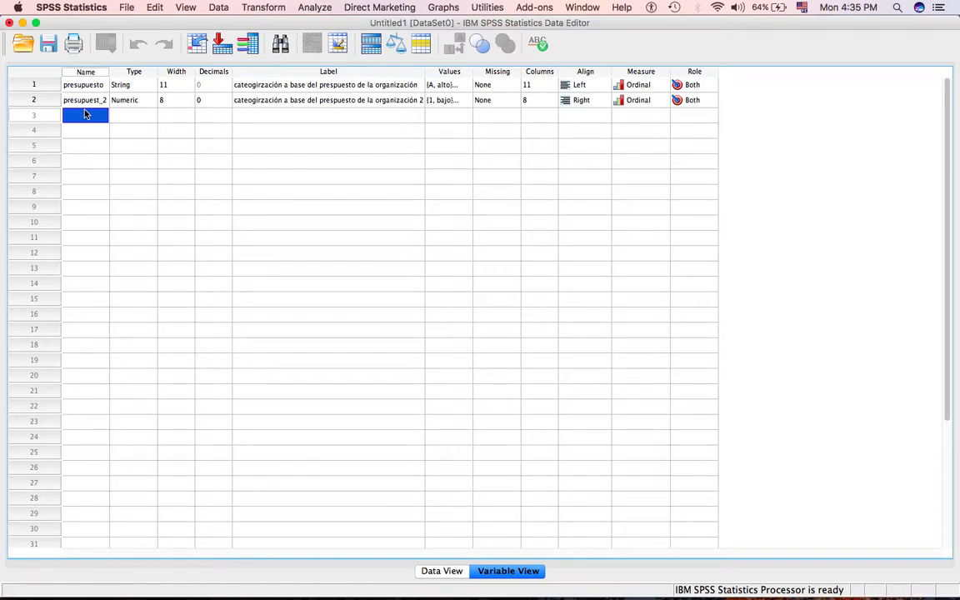
Add a third variable named sexo and keep its type as Numeric.
{"action": "type", "text": "sexo"}
{"action": "left_click", "coordinate": [132, 121]}
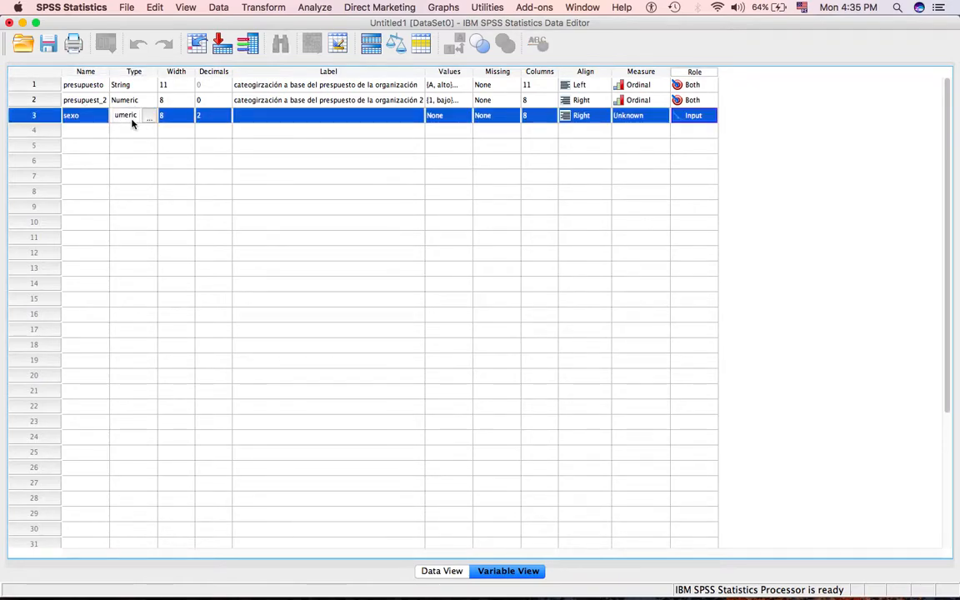
{"action": "left_click", "coordinate": [143, 116]}
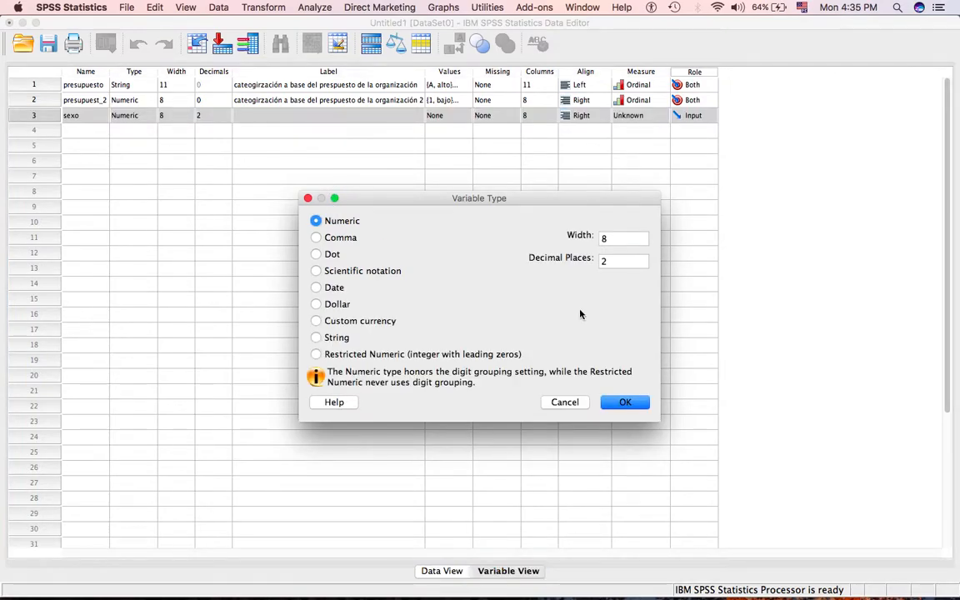
{"action": "left_click", "coordinate": [623, 402]}
Give the sexo variable the label 'con qué sexo te identifica'.
{"action": "left_click", "coordinate": [292, 118]}
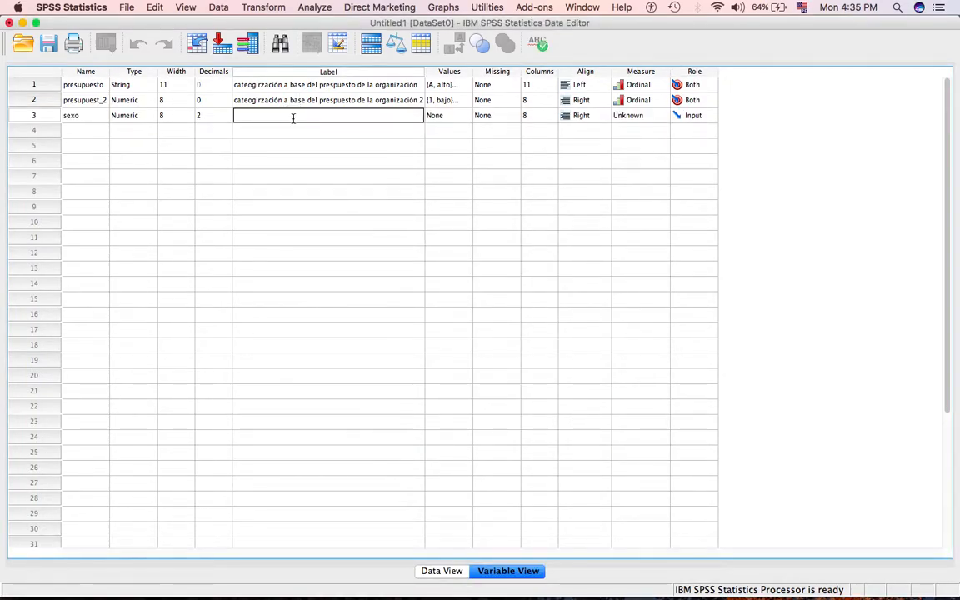
{"action": "type", "text": "con qué"}
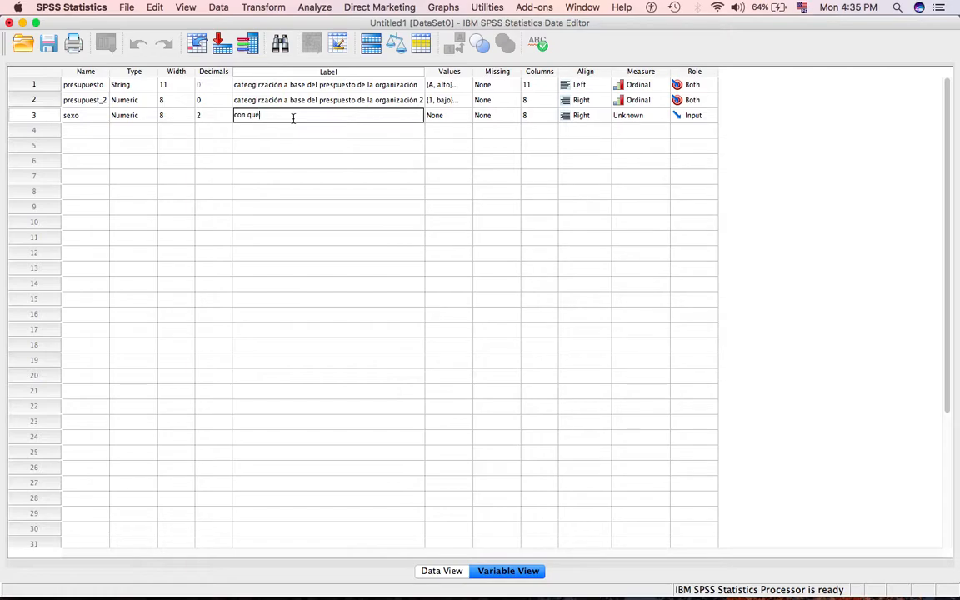
{"action": "type", "text": " sexo te identifica"}
Add the value label 'mujer' for 1 to the sexo variable and accept it.
{"action": "left_click", "coordinate": [439, 116]}
{"action": "left_click", "coordinate": [476, 118]}
{"action": "left_click", "coordinate": [444, 115]}
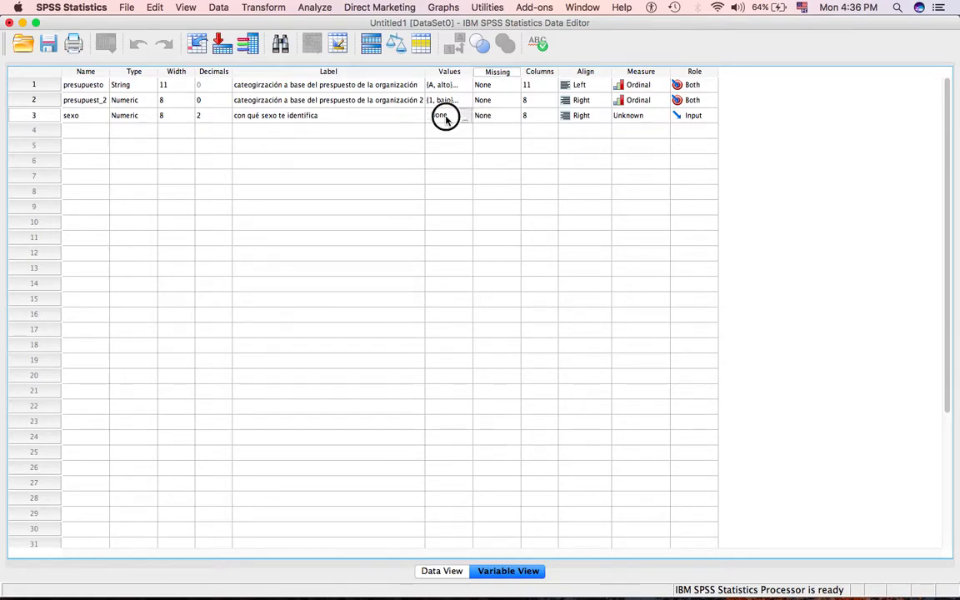
{"action": "left_click", "coordinate": [461, 118]}
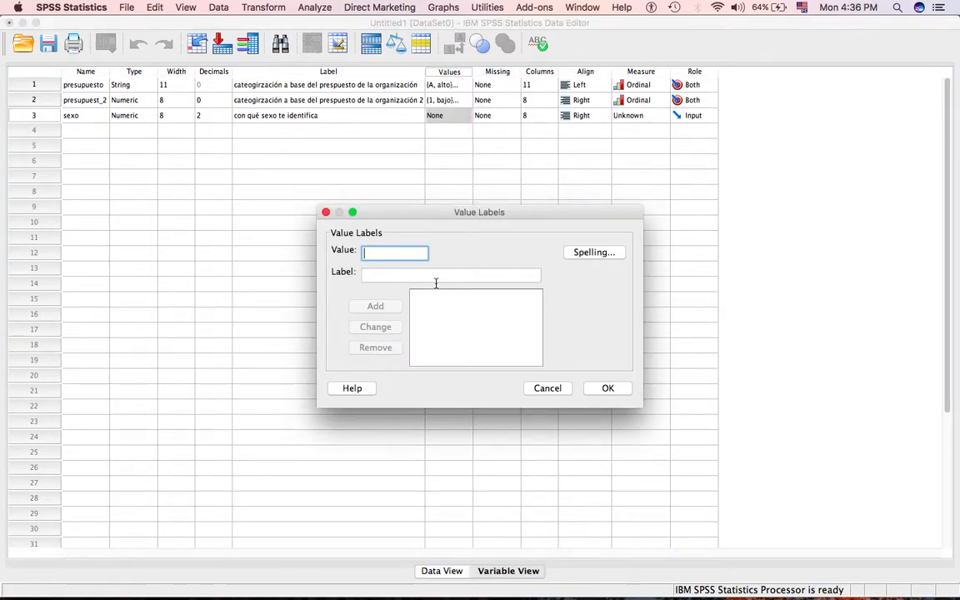
{"action": "type", "text": "1"}
{"action": "left_click", "coordinate": [436, 282]}
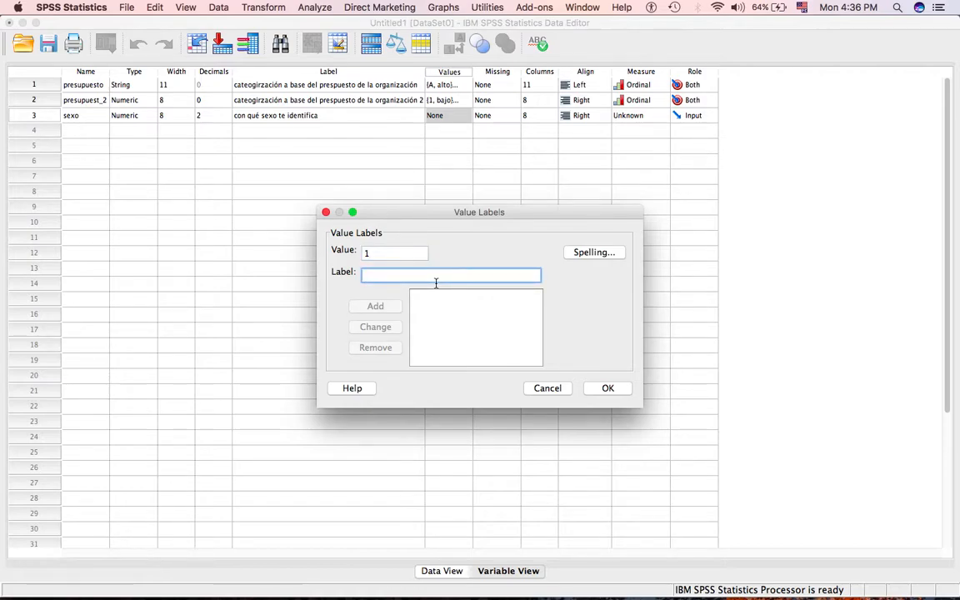
{"action": "type", "text": "mujer"}
{"action": "left_click", "coordinate": [376, 306]}
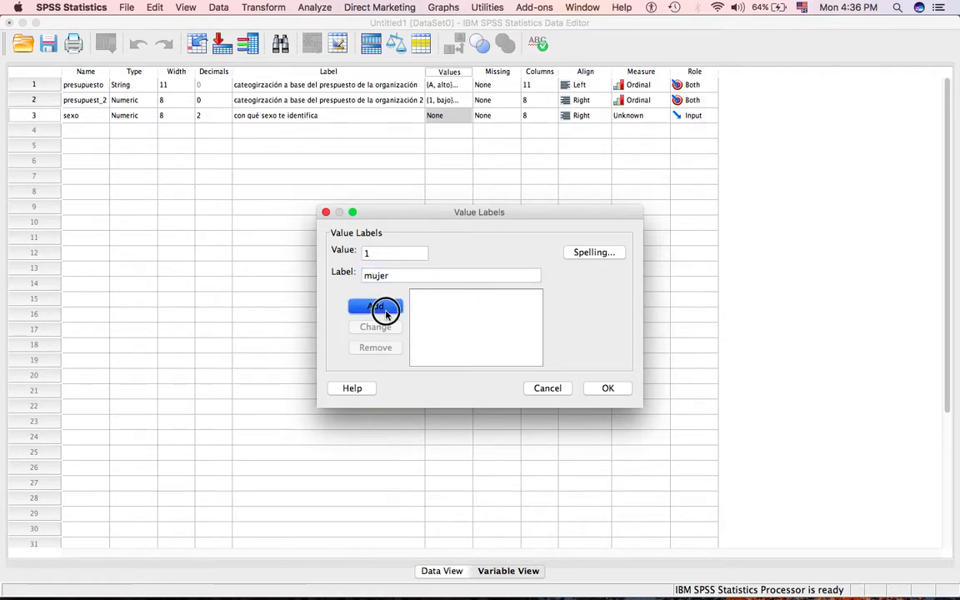
{"action": "left_click", "coordinate": [606, 392]}
Add the value label 'hombre' for 2 to the sexo variable and accept it.
{"action": "left_click", "coordinate": [465, 115]}
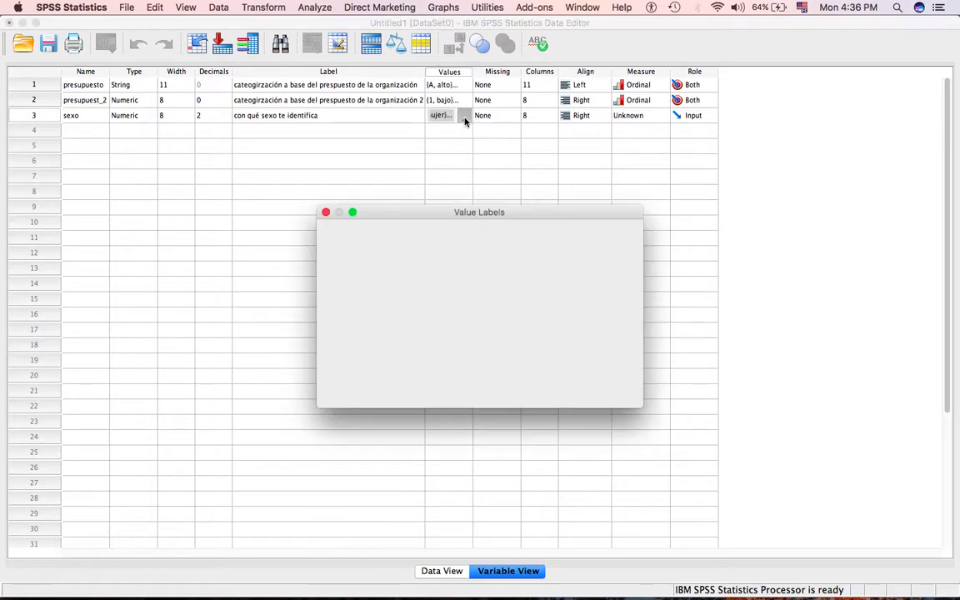
{"action": "type", "text": "2"}
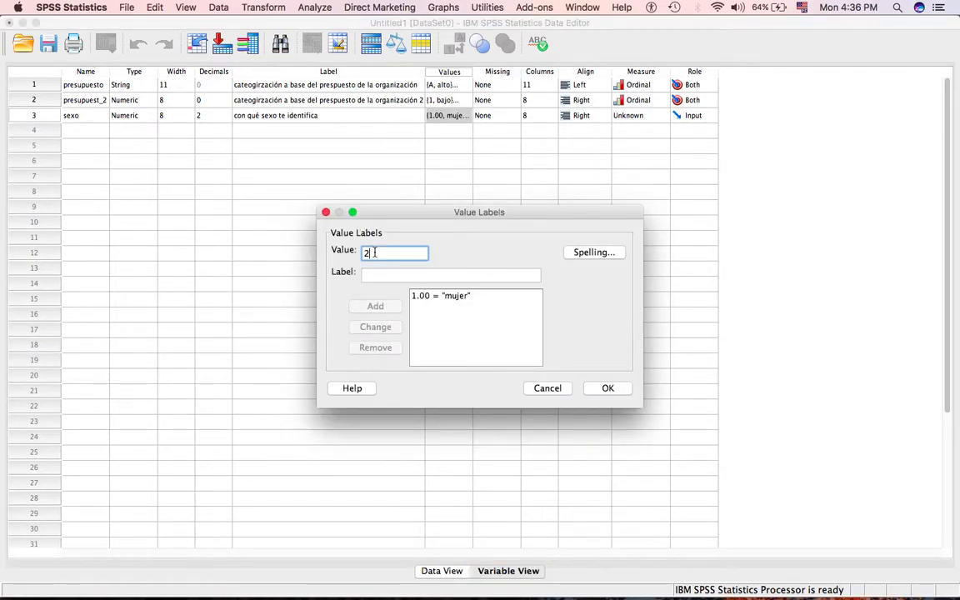
{"action": "left_click", "coordinate": [378, 273]}
{"action": "type", "text": "hombre"}
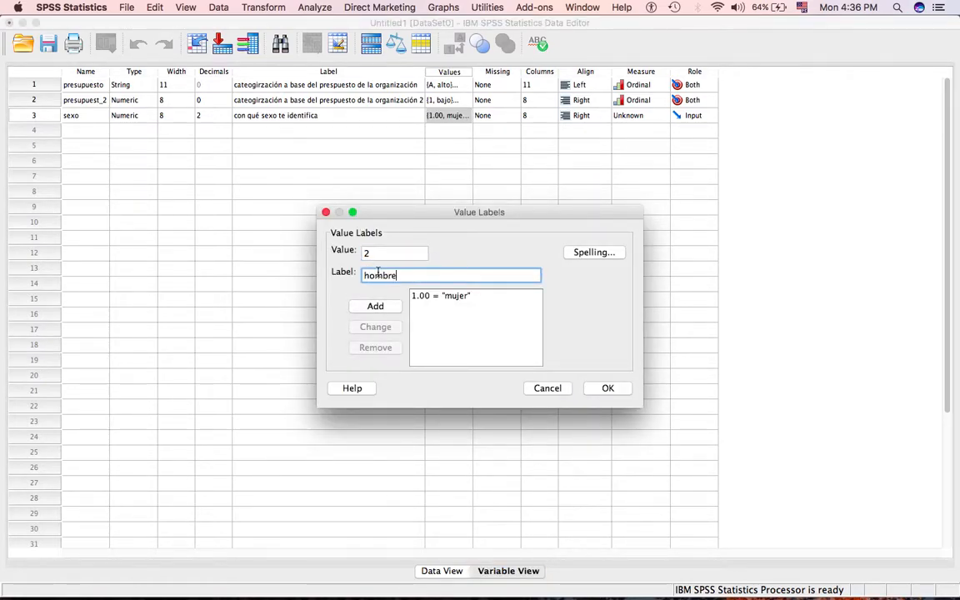
{"action": "left_click", "coordinate": [375, 306]}
{"action": "left_click", "coordinate": [608, 388]}
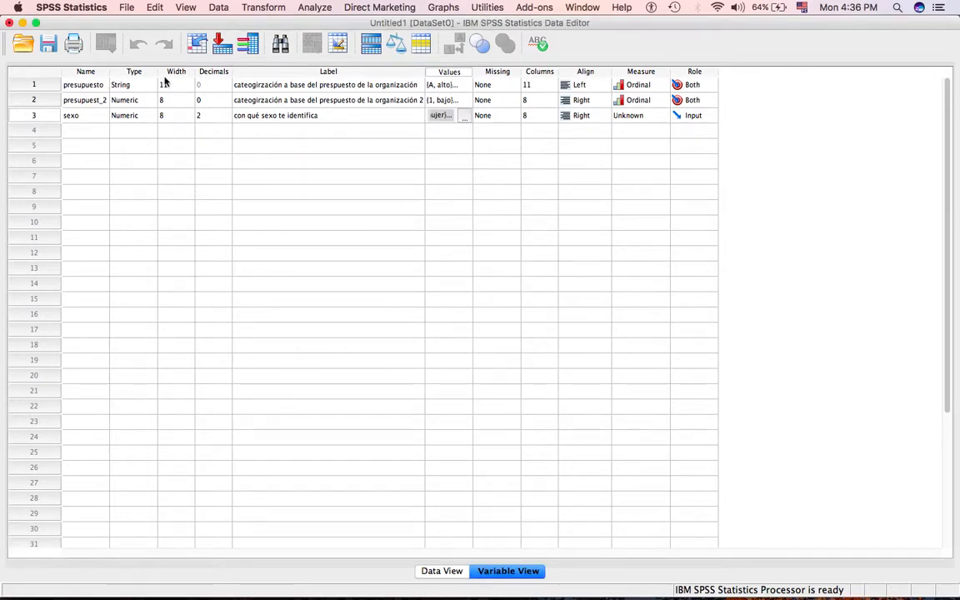
Set the decimals of the sexo variable to 0 and keep its role as Input.
{"action": "left_click", "coordinate": [200, 115]}
{"action": "type", "text": "0"}
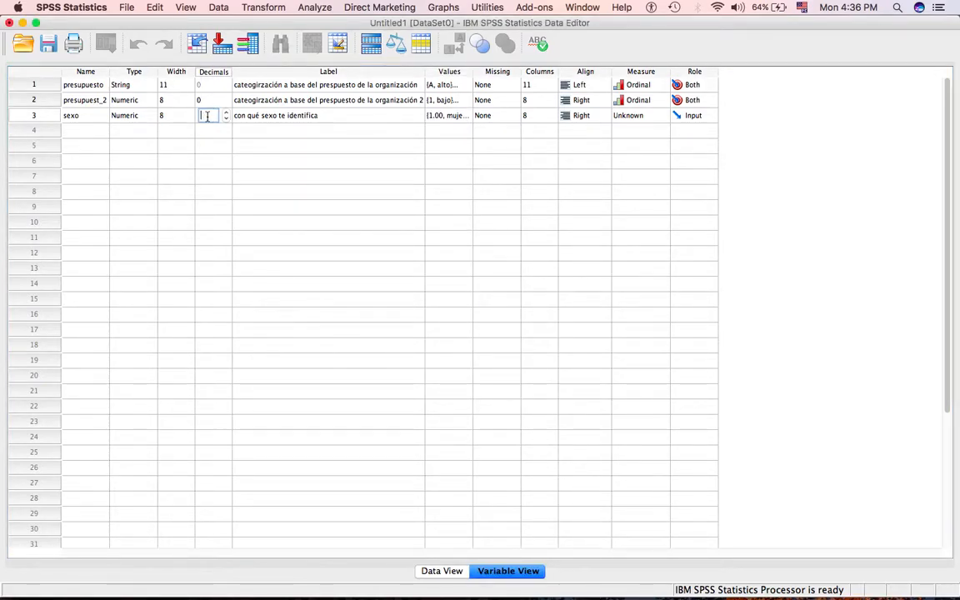
{"action": "left_click", "coordinate": [401, 163]}
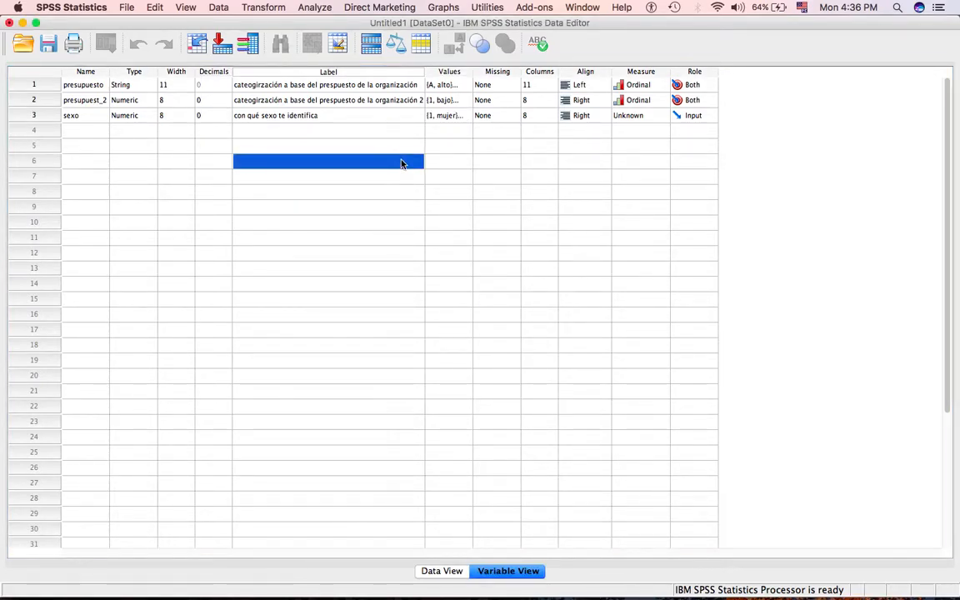
{"action": "left_click", "coordinate": [707, 118]}
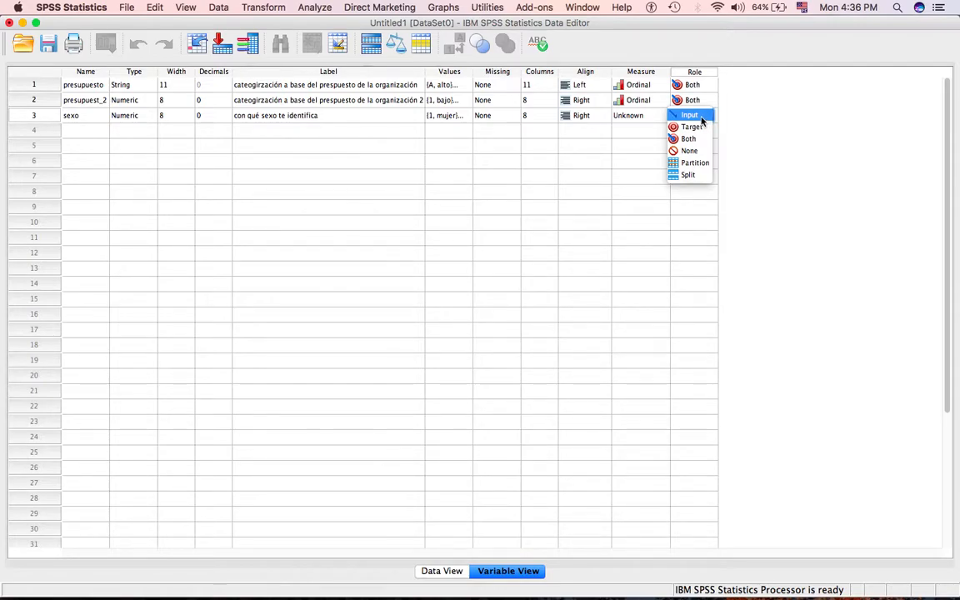
{"action": "left_click", "coordinate": [702, 118]}
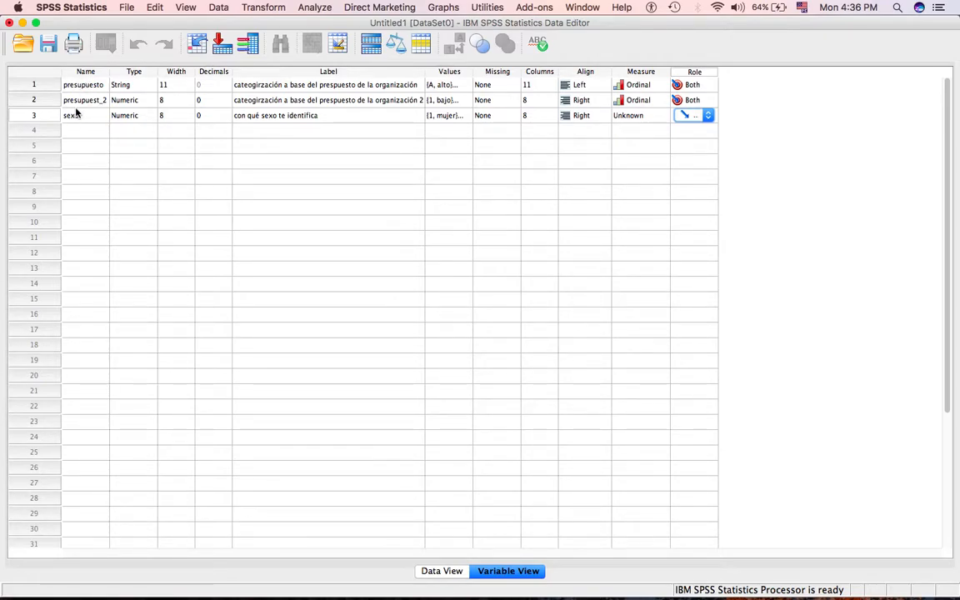
Switch to Data View and clear the stray text from the presupuesto cell of case 1.
{"action": "left_click", "coordinate": [448, 574]}
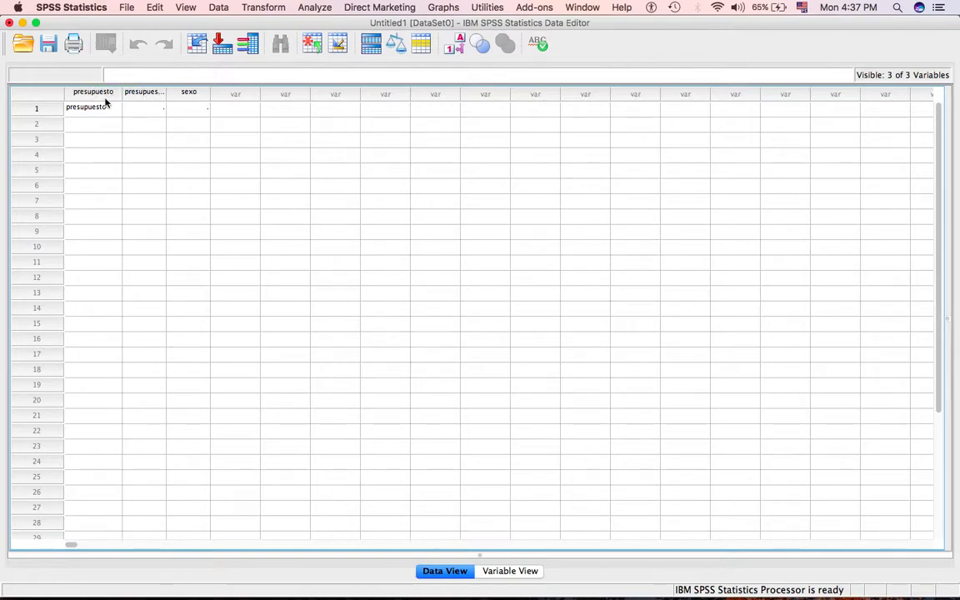
{"action": "mouse_move", "coordinate": [153, 590]}
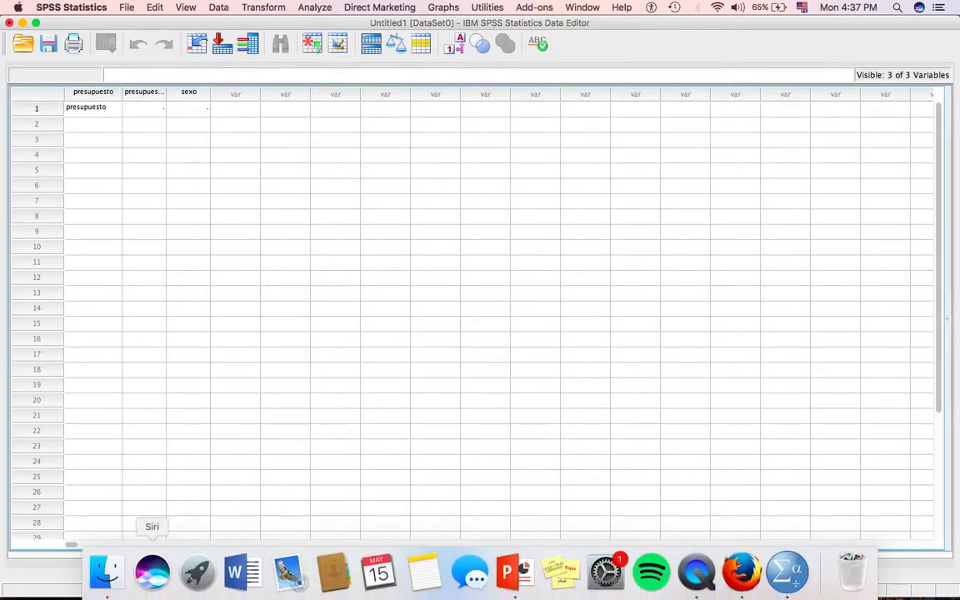
{"action": "left_click", "coordinate": [96, 107]}
{"action": "left_click", "coordinate": [98, 137]}
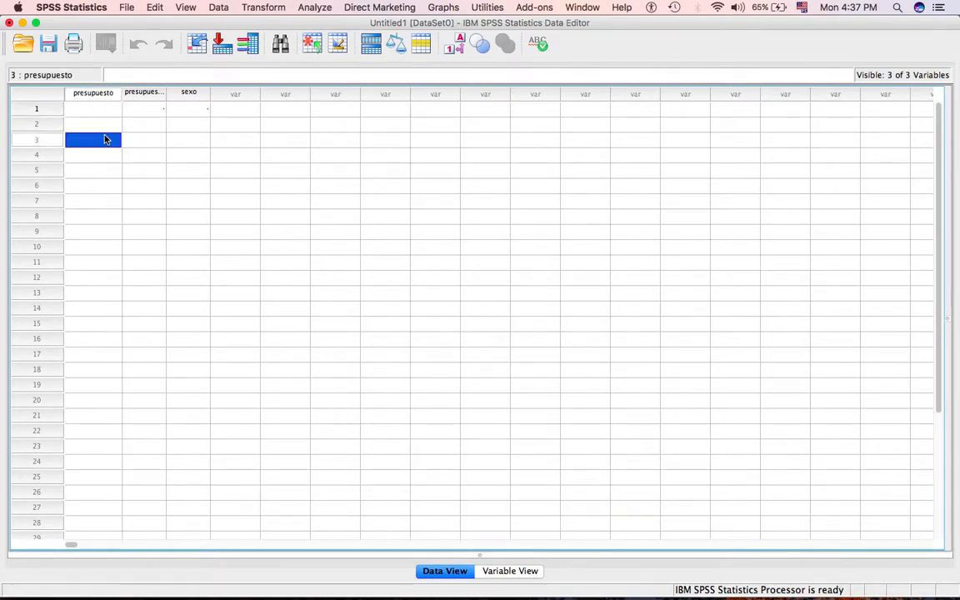
Fill in case 1 with b for presupuesto and 1 for presupuest_2.
{"action": "left_click", "coordinate": [99, 93]}
{"action": "left_click", "coordinate": [101, 111]}
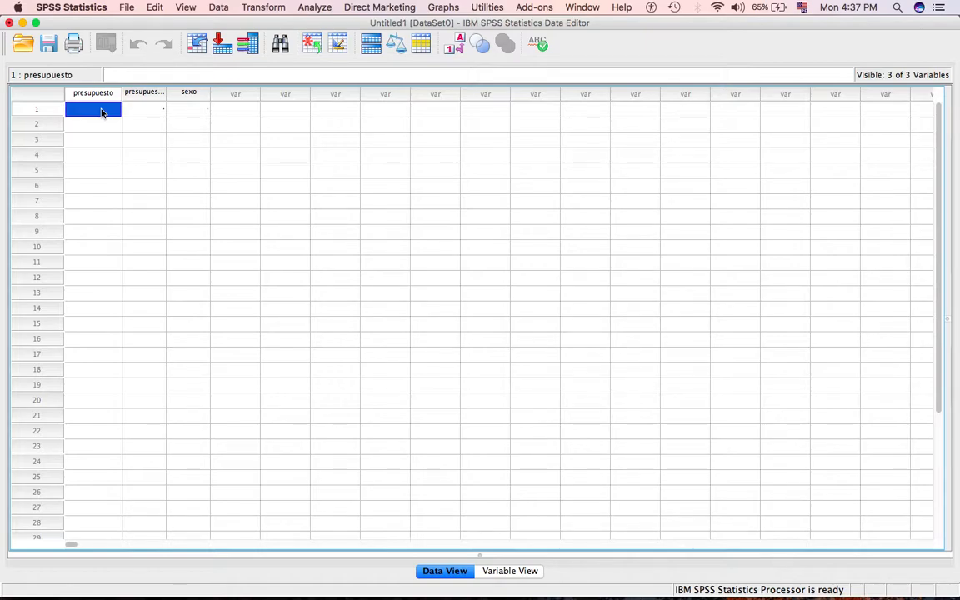
{"action": "type", "text": "b"}
{"action": "key", "text": "Tab"}
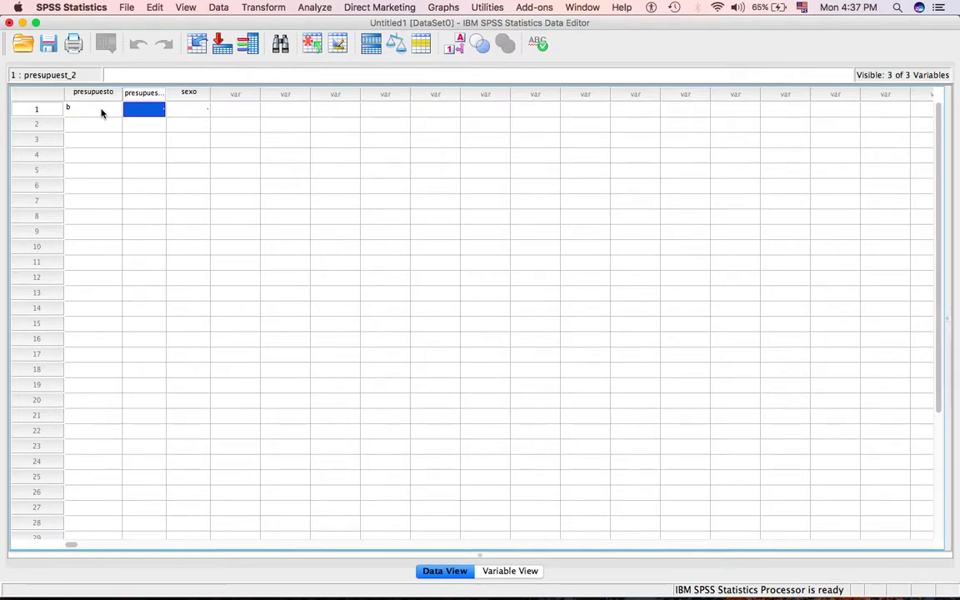
{"action": "type", "text": "1"}
{"action": "left_click", "coordinate": [143, 155]}
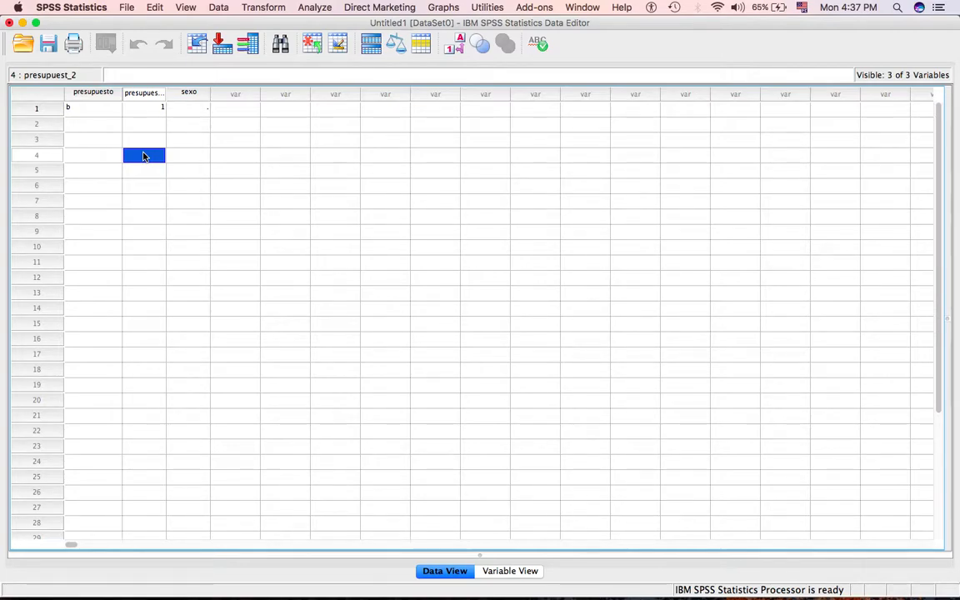
Fill in case 2 with m for presupuesto and 2 for presupuest_2.
{"action": "left_click", "coordinate": [75, 126]}
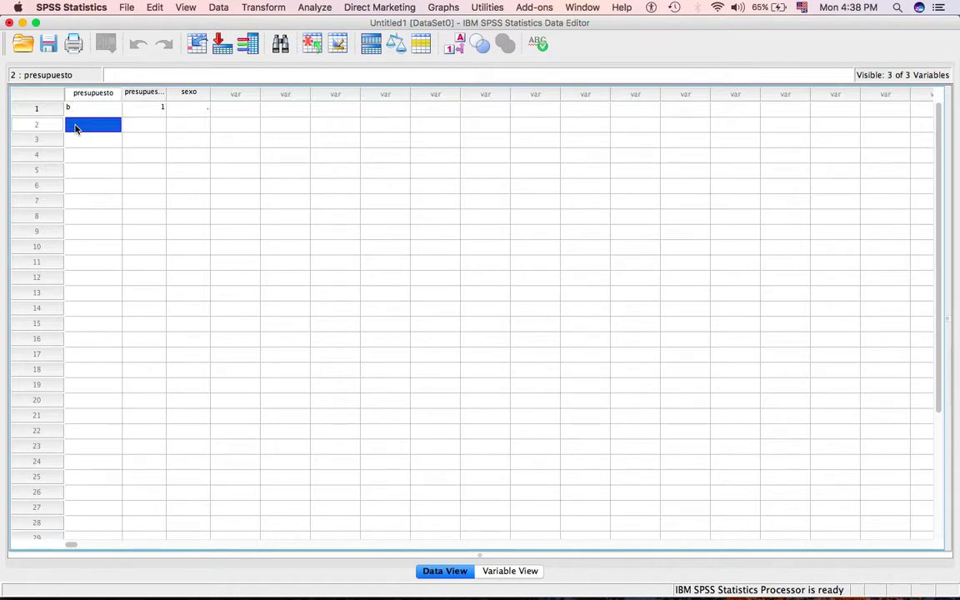
{"action": "type", "text": "m"}
{"action": "key", "text": "Tab"}
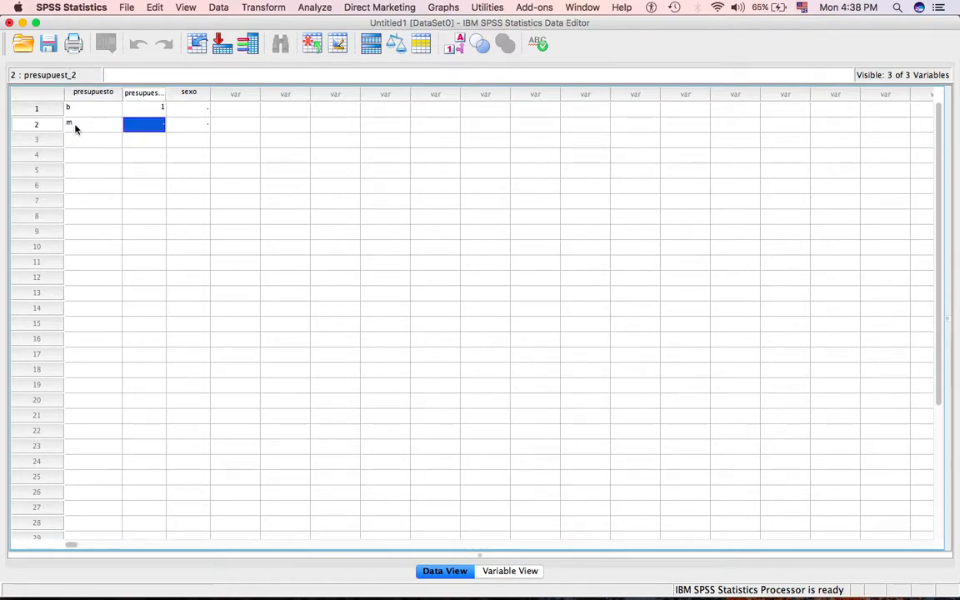
{"action": "type", "text": "2"}
{"action": "key", "text": "Return"}
Fill in case 3 with a for presupuesto and 3 for presupuest_2.
{"action": "key", "text": "Left"}
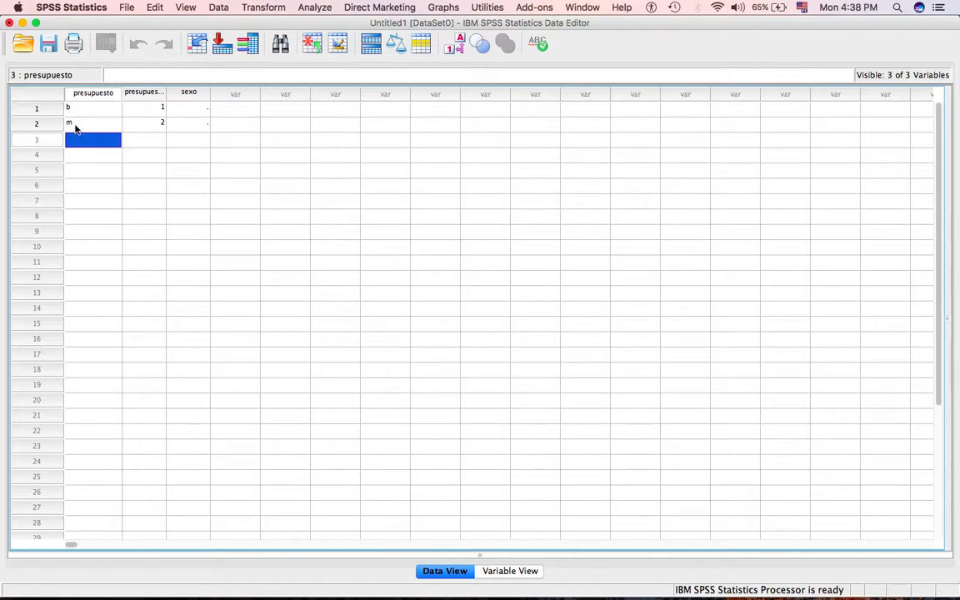
{"action": "type", "text": "a"}
{"action": "key", "text": "Tab"}
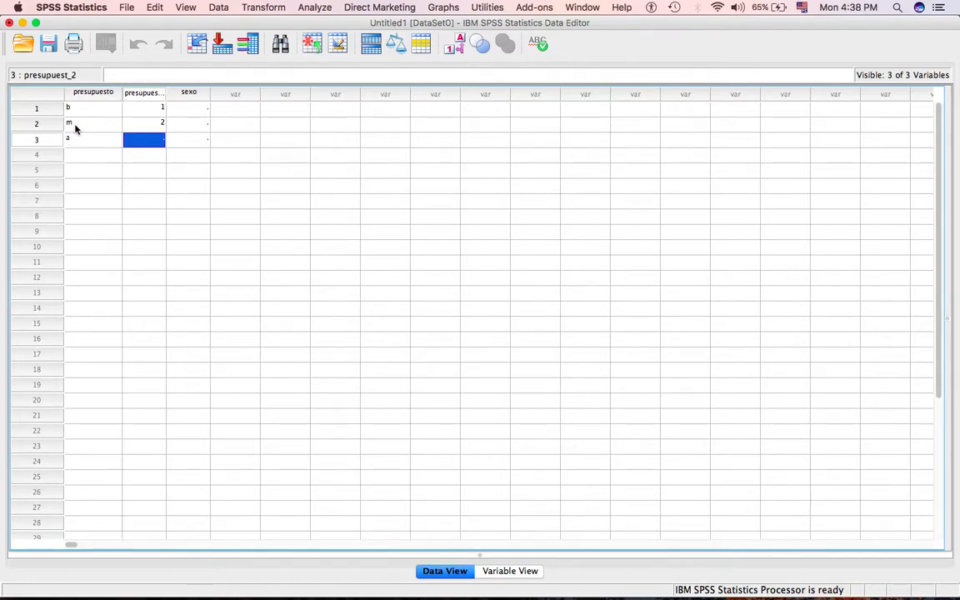
{"action": "type", "text": "3"}
{"action": "key", "text": "Return"}
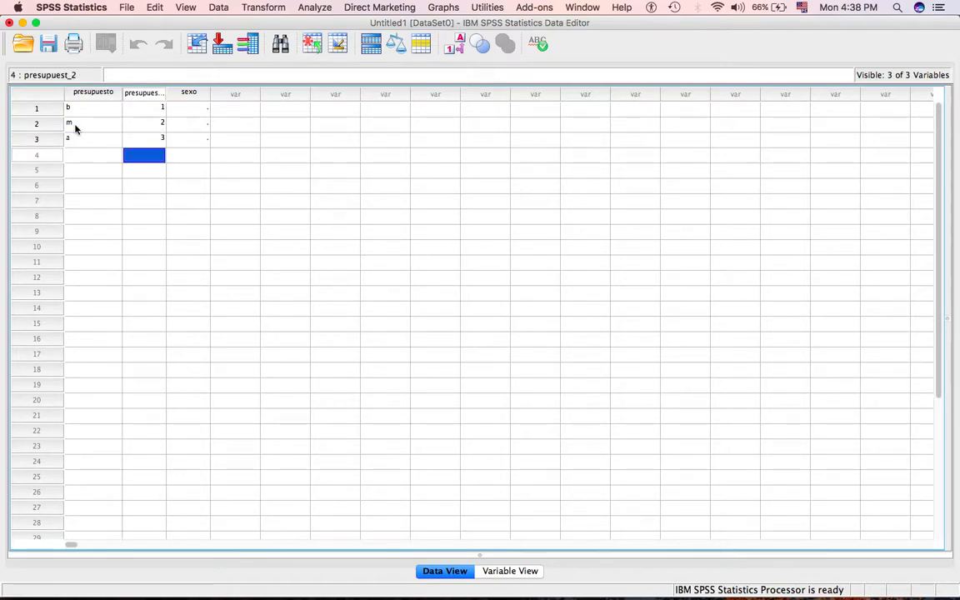
{"action": "key", "text": "Left"}
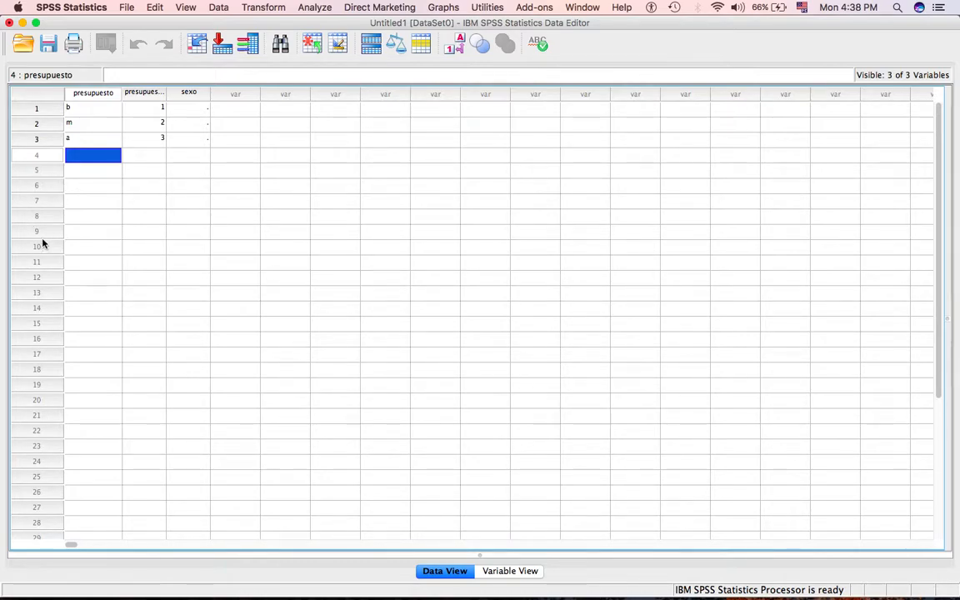
{"action": "left_click", "coordinate": [94, 116]}
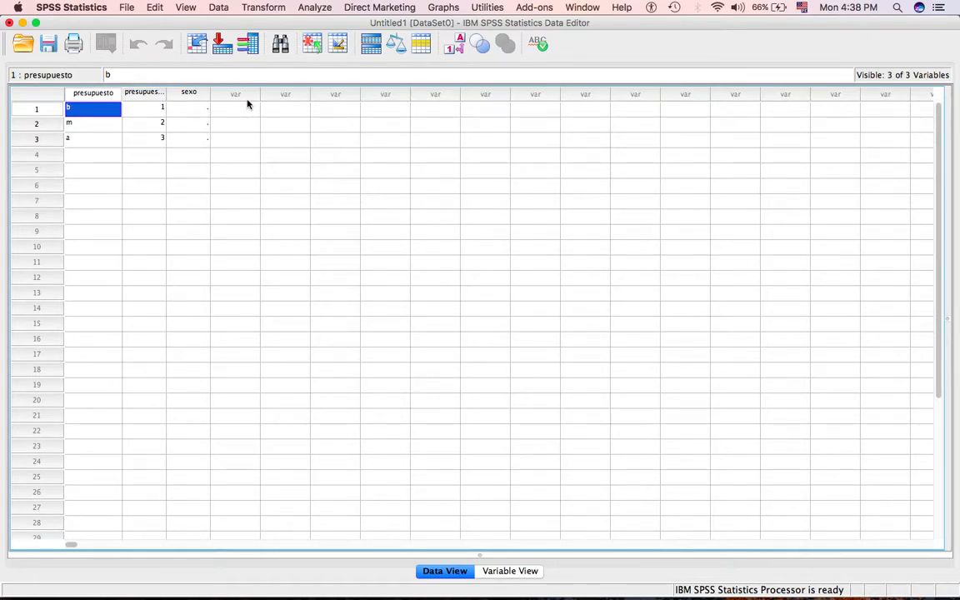
{"action": "key", "text": "Tab"}
{"action": "key", "text": "Tab"}
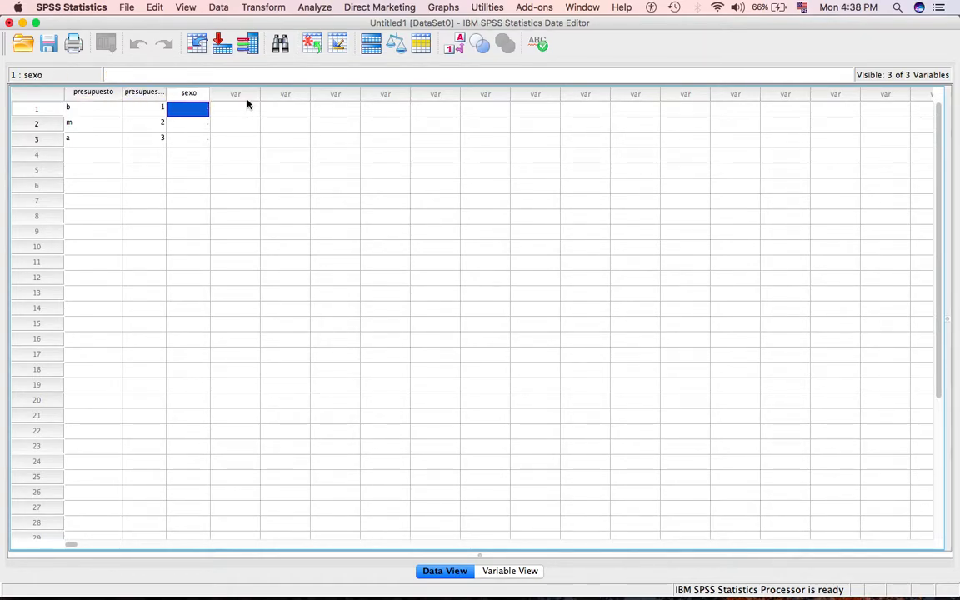
{"action": "key", "text": "Tab"}
{"action": "key", "text": "Tab"}
{"action": "key", "text": "Tab"}
{"action": "key", "text": "Tab"}
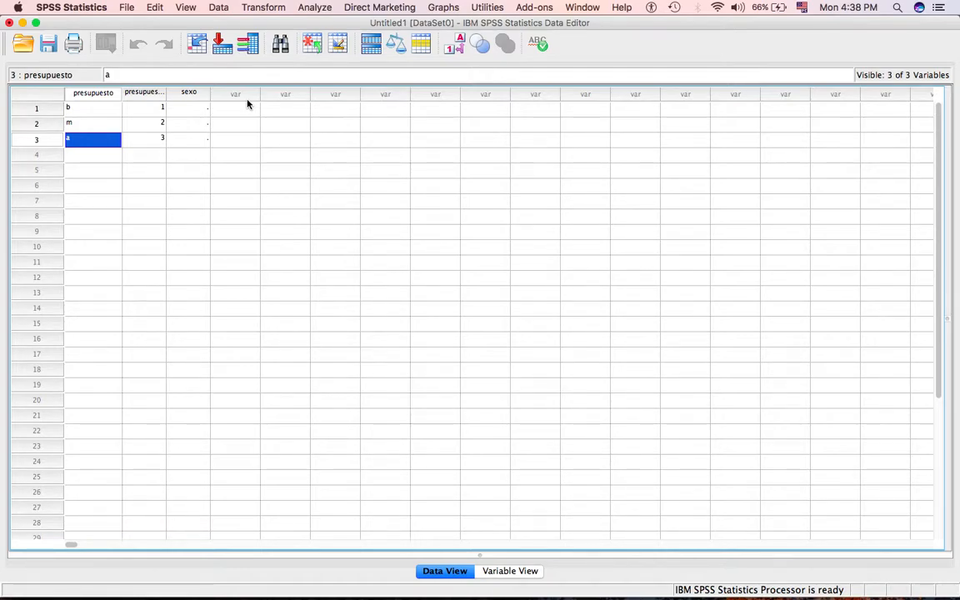
Enter the sexo values 1, 1 and 2 for cases 1 to 3.
{"action": "left_click", "coordinate": [194, 109]}
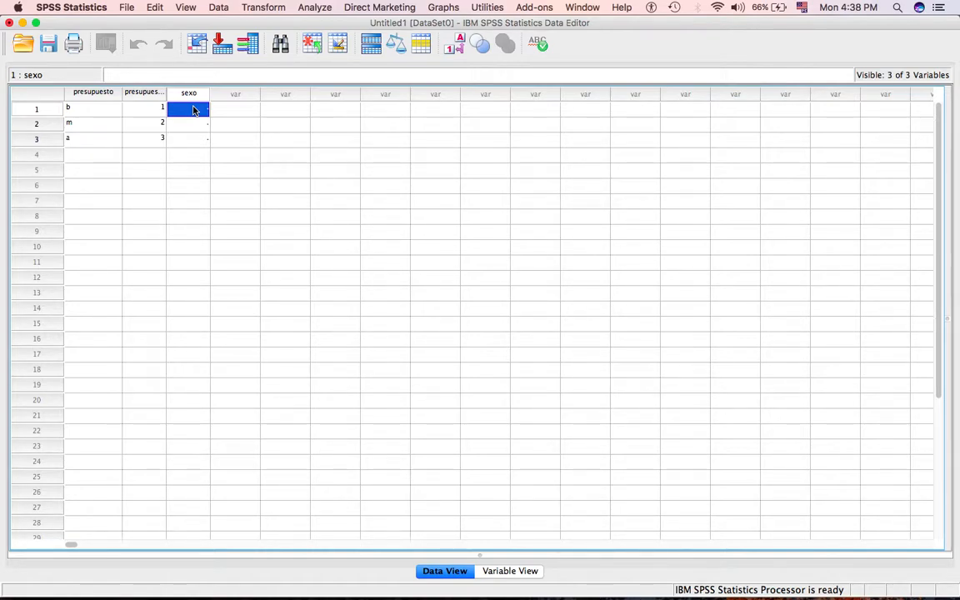
{"action": "type", "text": "1"}
{"action": "key", "text": "Return"}
{"action": "type", "text": "1"}
{"action": "key", "text": "Return"}
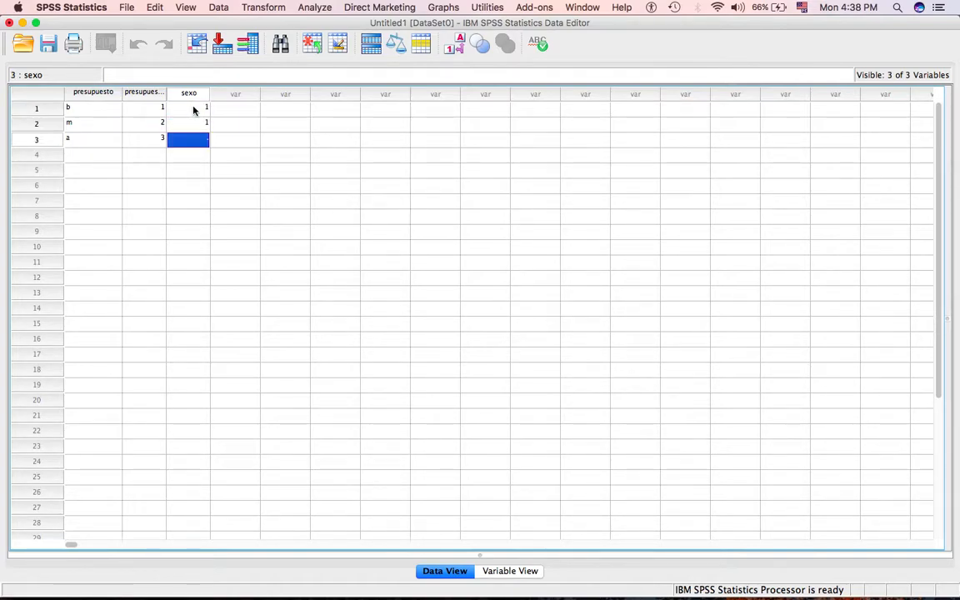
{"action": "type", "text": "2"}
{"action": "left_click", "coordinate": [266, 263]}
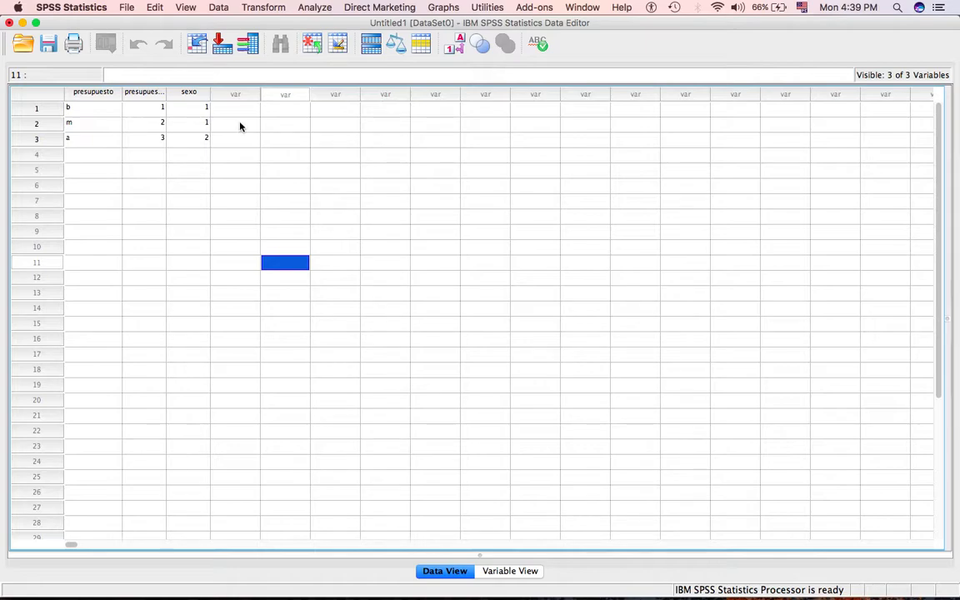
Display value labels instead of the numeric codes in the data grid.
{"action": "left_click", "coordinate": [454, 49]}
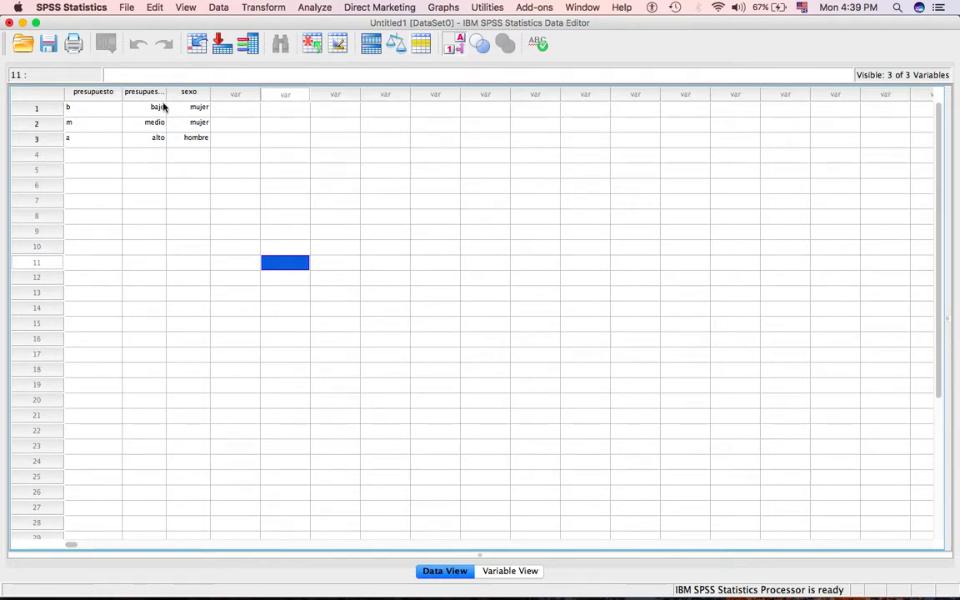
Review the value labels defined for the presupuesto variable and return to the case data.
{"action": "left_click", "coordinate": [95, 108]}
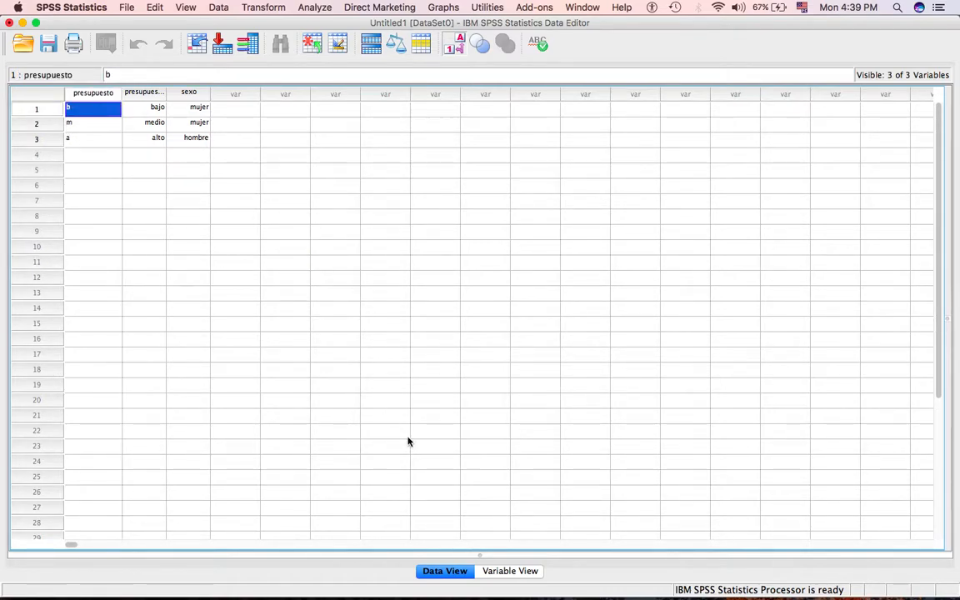
{"action": "left_click", "coordinate": [515, 575]}
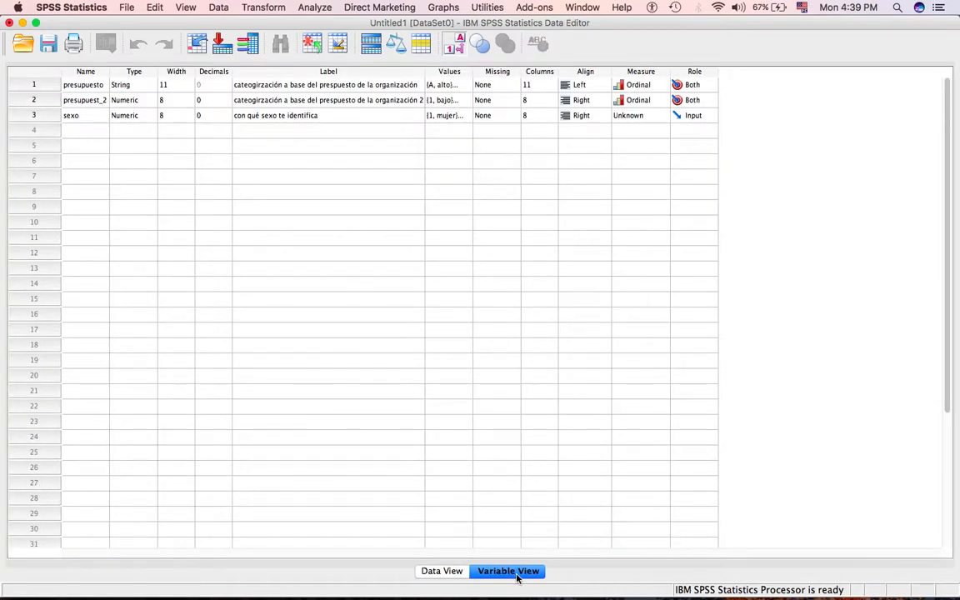
{"action": "left_click", "coordinate": [444, 85]}
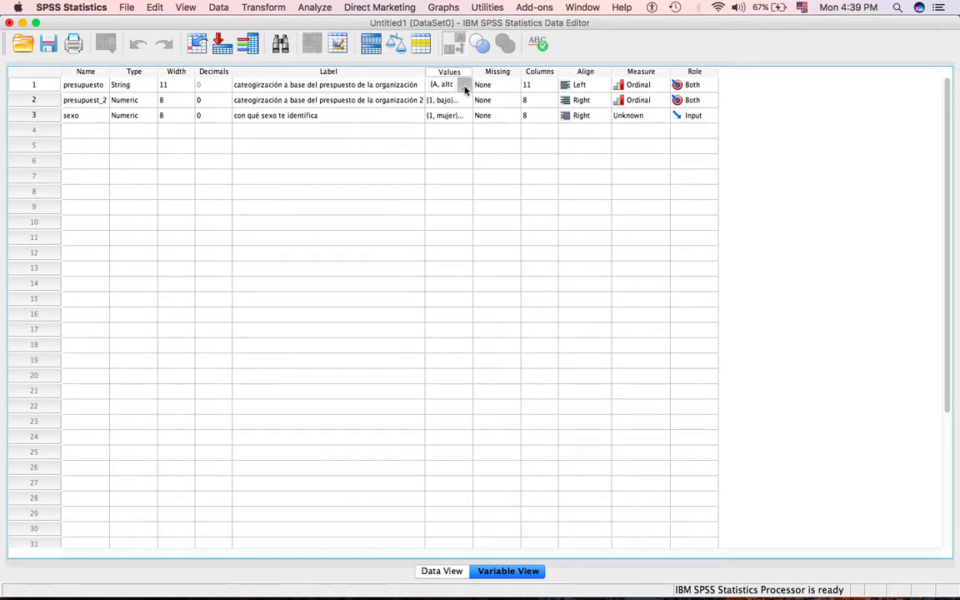
{"action": "left_click", "coordinate": [460, 86]}
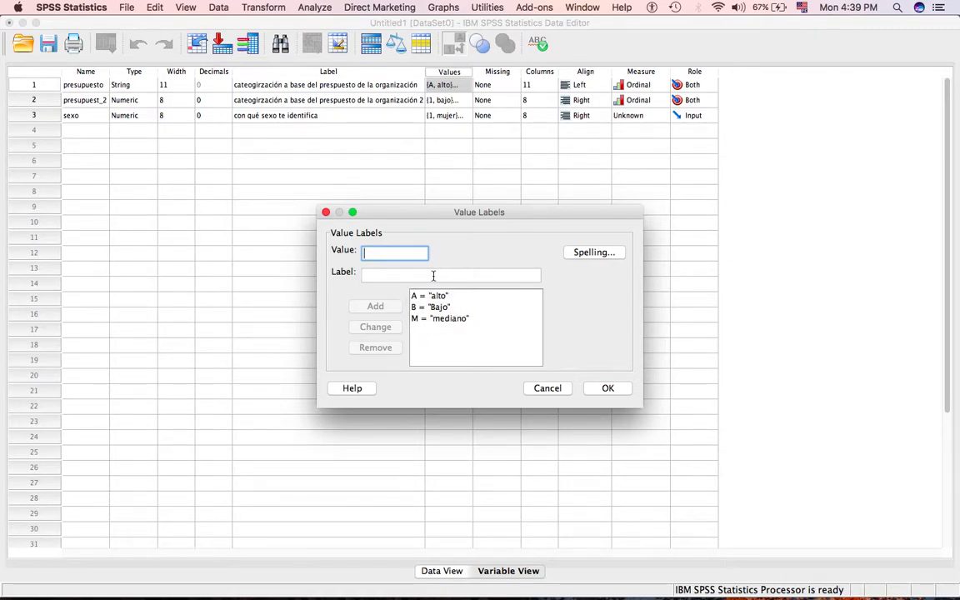
{"action": "left_click", "coordinate": [608, 388]}
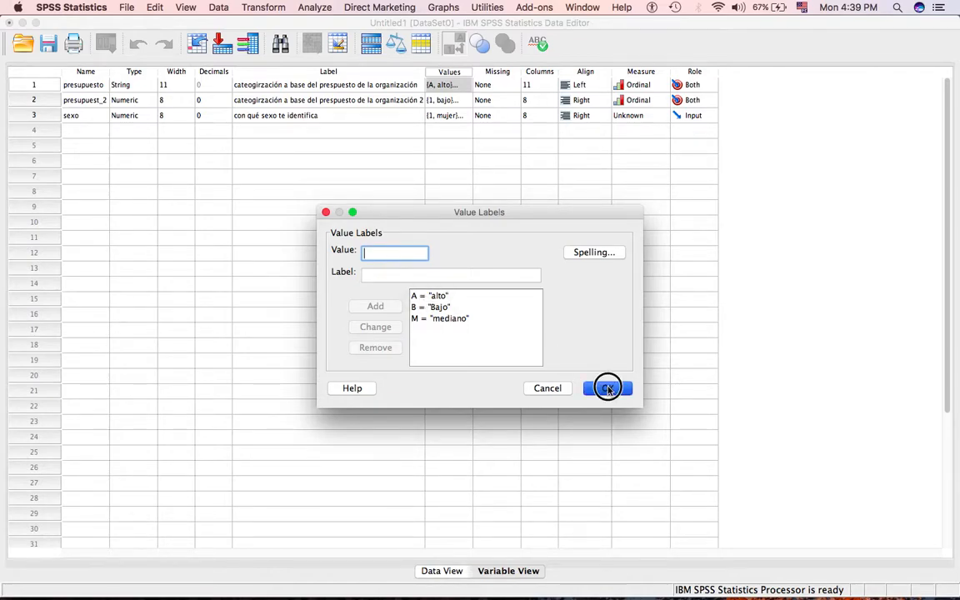
{"action": "left_click", "coordinate": [444, 571]}
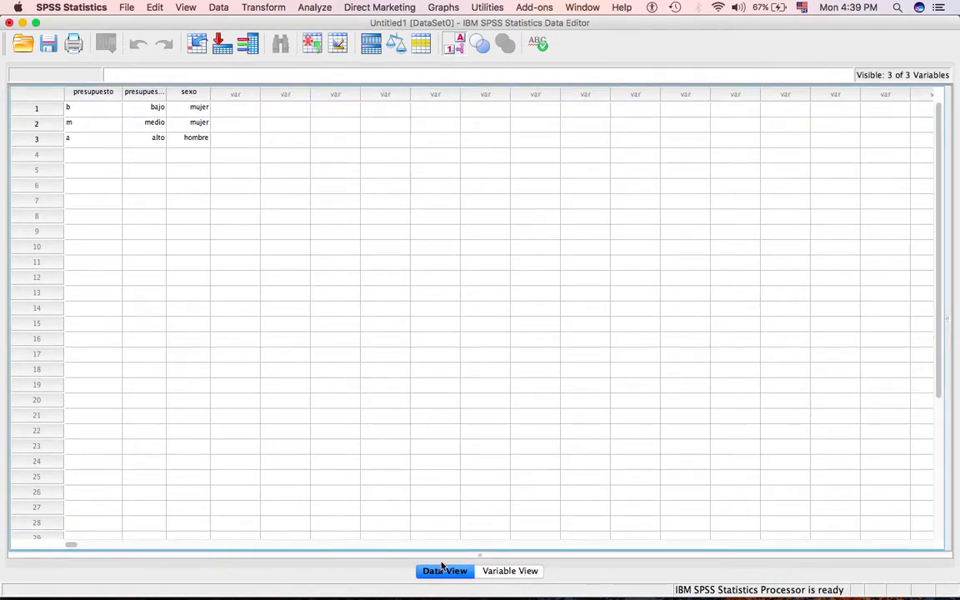
Replace the presupuesto entry in case 1 with the labelled value Bajo.
{"action": "left_click", "coordinate": [101, 109]}
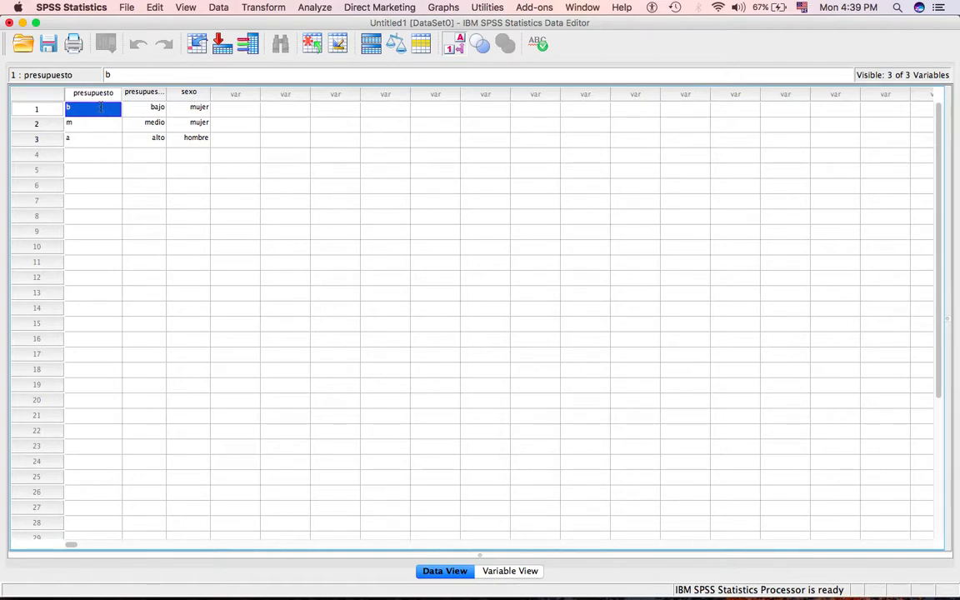
{"action": "double_click", "coordinate": [101, 109]}
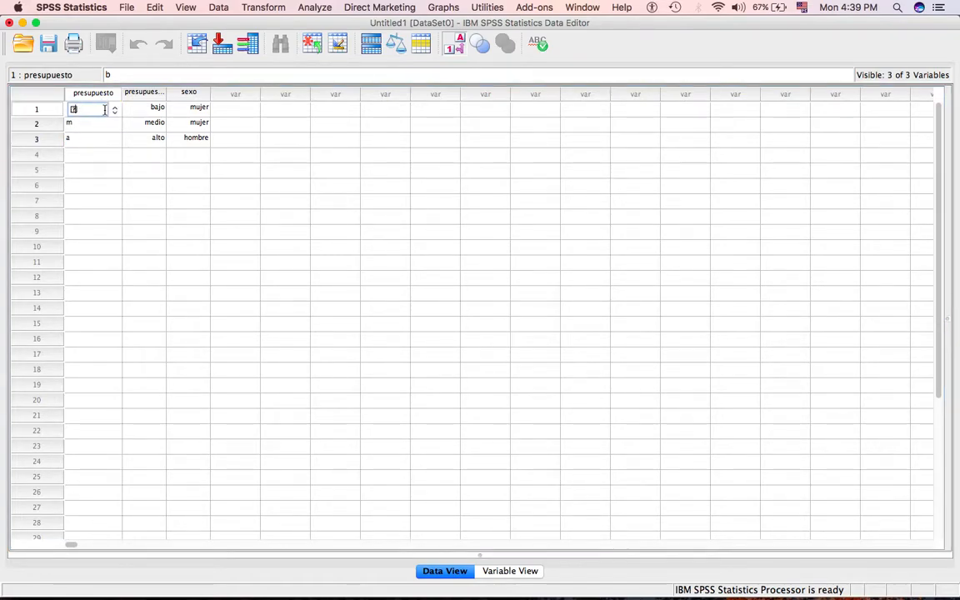
{"action": "key", "text": "BackSpace"}
{"action": "type", "text": "Bajo"}
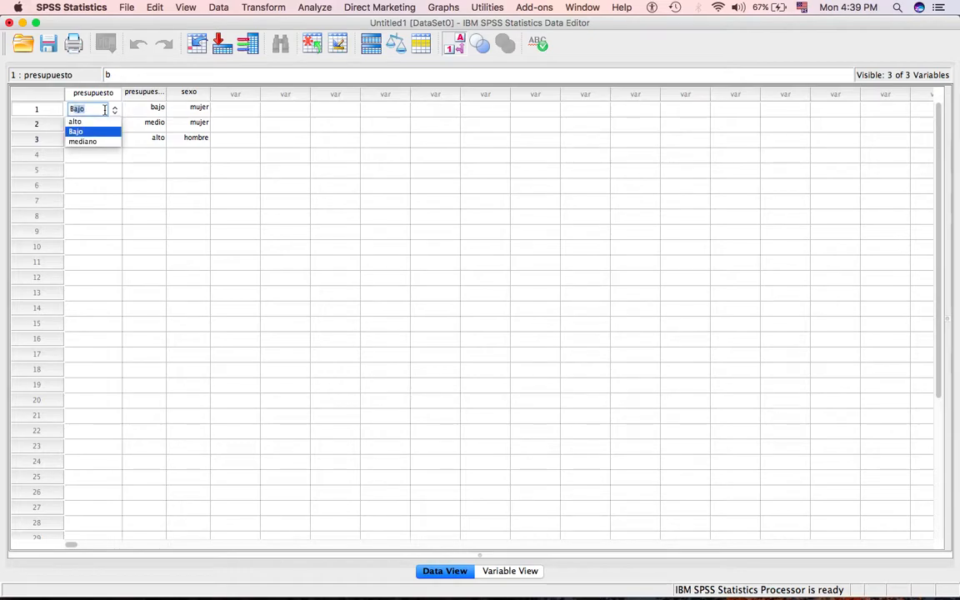
{"action": "key", "text": "Down"}
{"action": "left_click", "coordinate": [77, 130]}
Replace the presupuesto entries with the labelled values mediano in case 2 and alto in case 3.
{"action": "left_click", "coordinate": [81, 125]}
{"action": "double_click", "coordinate": [78, 126]}
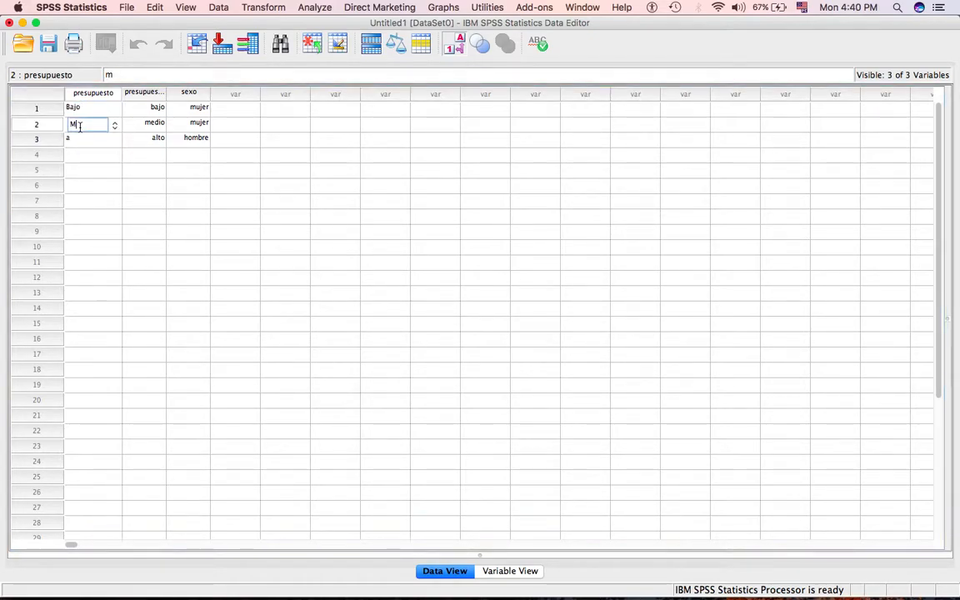
{"action": "left_click", "coordinate": [93, 138]}
{"action": "double_click", "coordinate": [90, 140]}
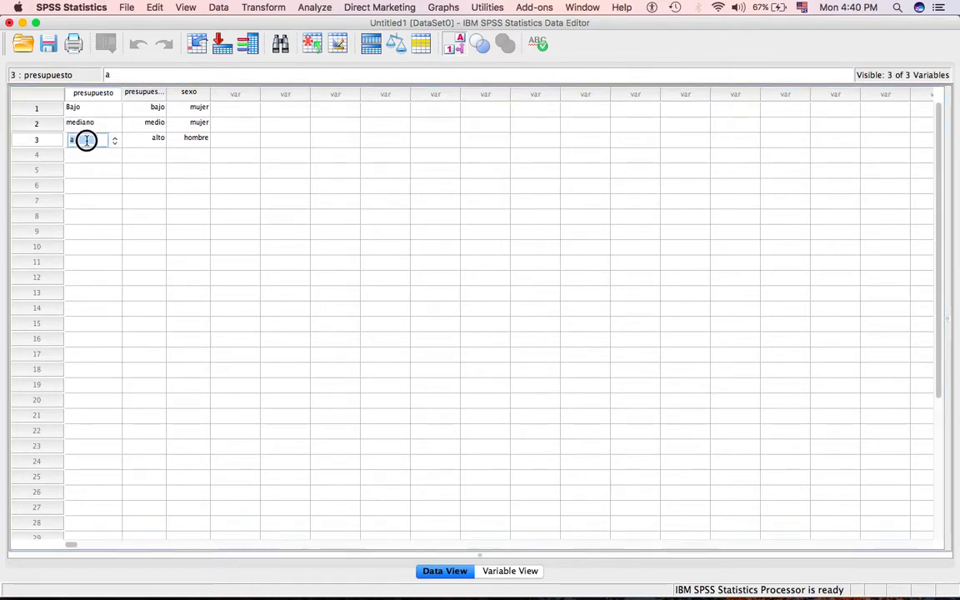
{"action": "left_click", "coordinate": [114, 140]}
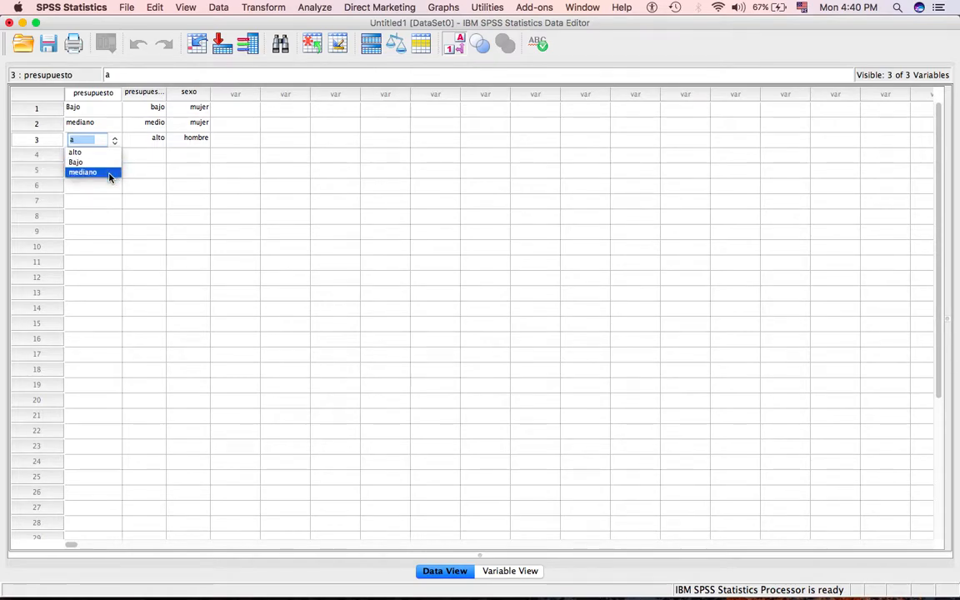
{"action": "left_click", "coordinate": [103, 154]}
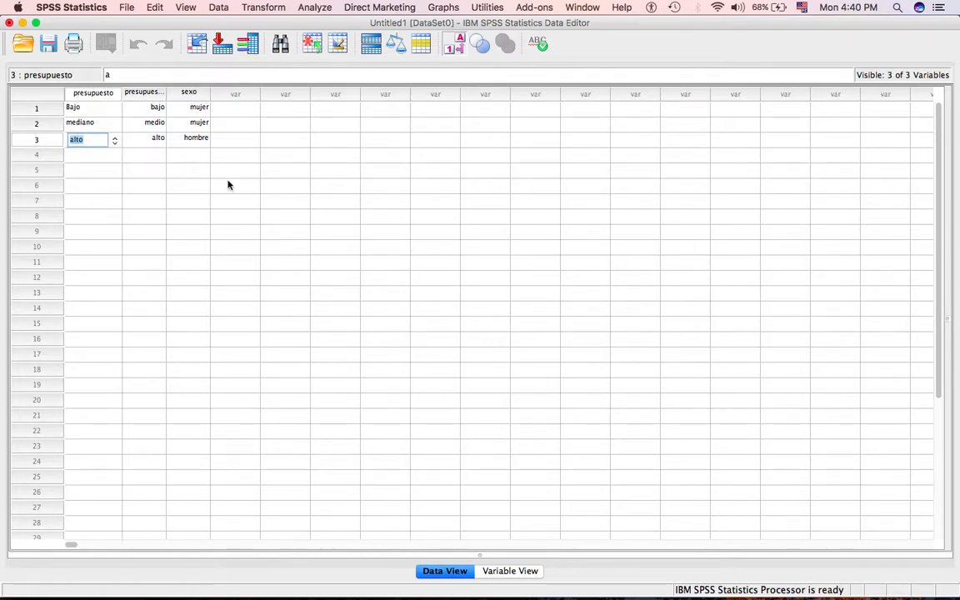
{"action": "key", "text": "Tab"}
{"action": "key", "text": "Tab"}
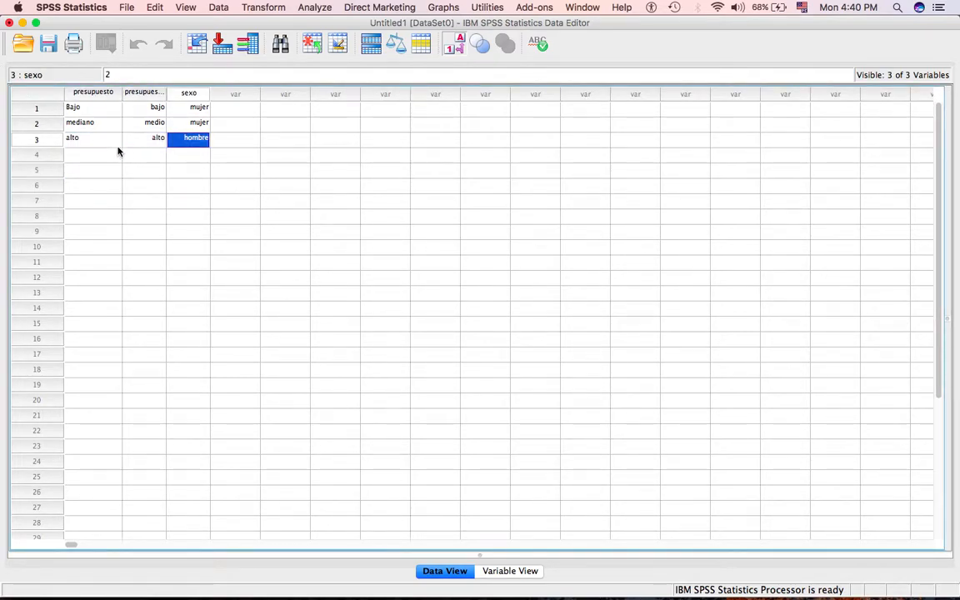
Switch the data grid to the stored codes and back to value labels to compare them.
{"action": "left_click", "coordinate": [457, 48]}
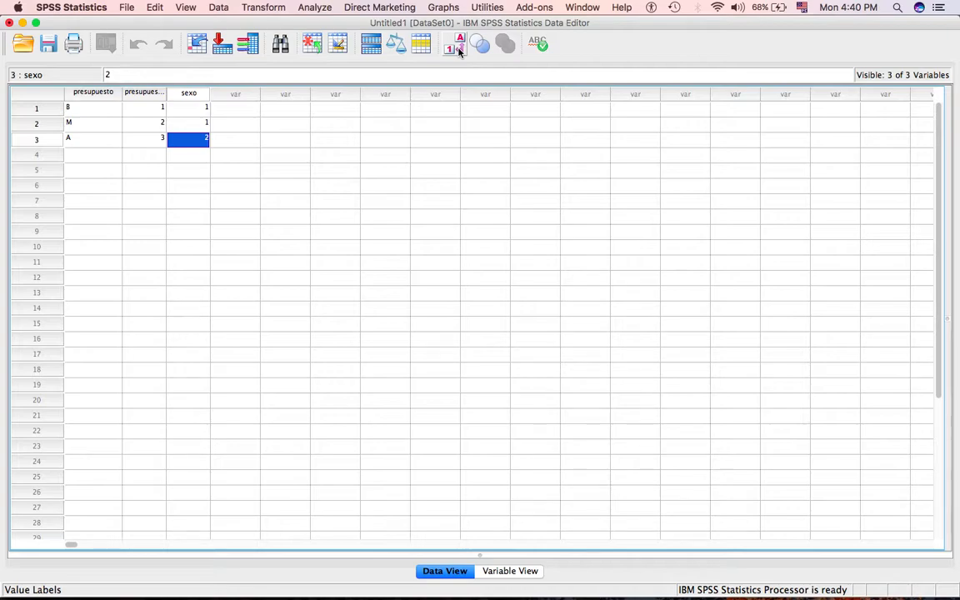
{"action": "left_click", "coordinate": [458, 48]}
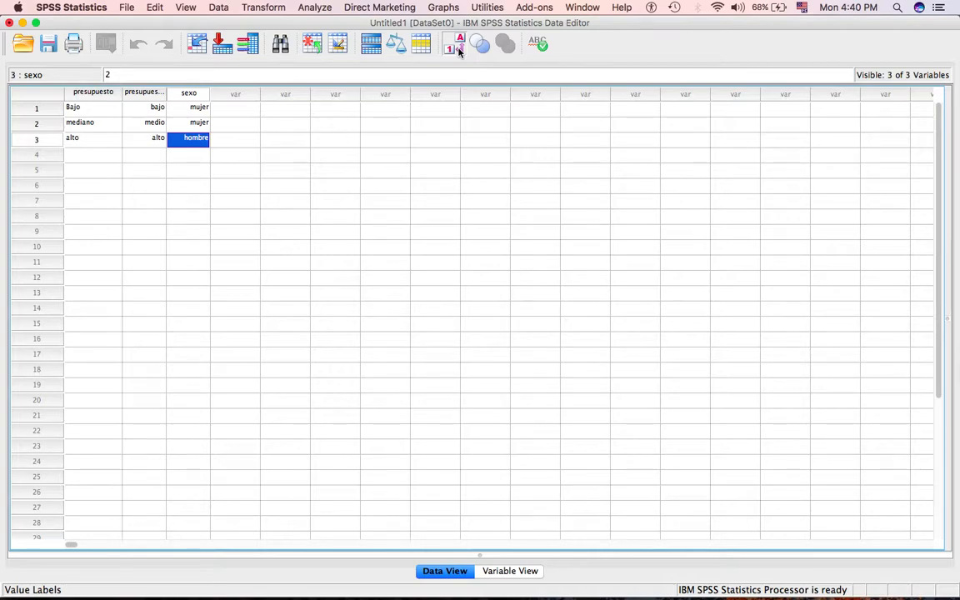
Save the dataset to the Desktop as Untitled1 in SPSS Statistics (*.sav) format, keeping all three variables.
{"action": "left_click", "coordinate": [126, 8]}
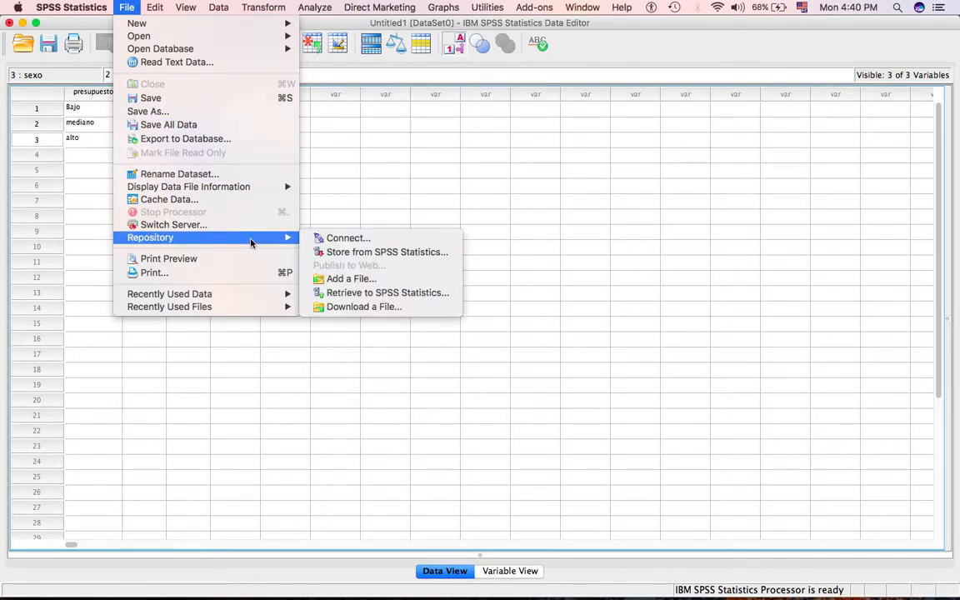
{"action": "left_click", "coordinate": [182, 111]}
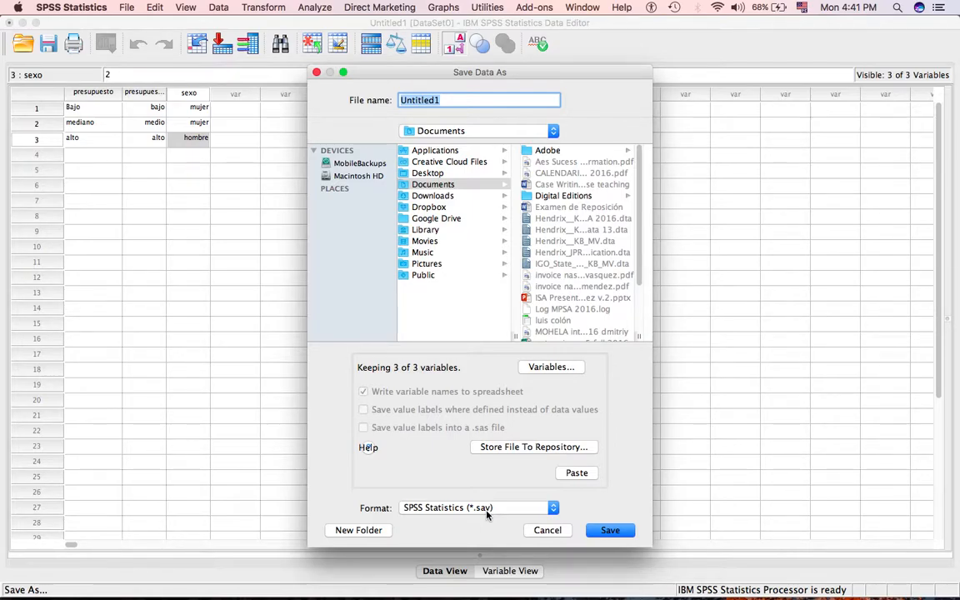
{"action": "left_click", "coordinate": [540, 370]}
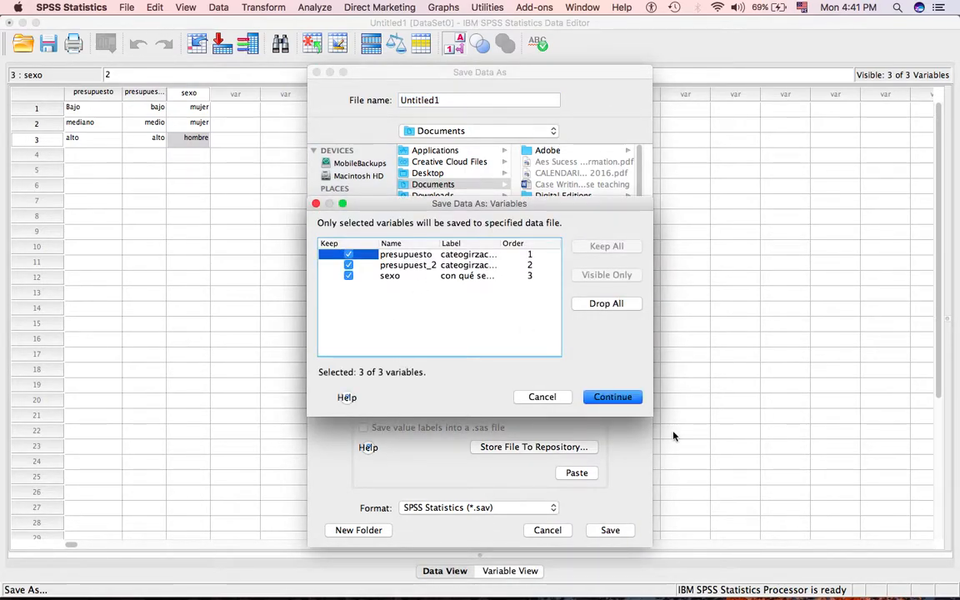
{"action": "left_click", "coordinate": [546, 397]}
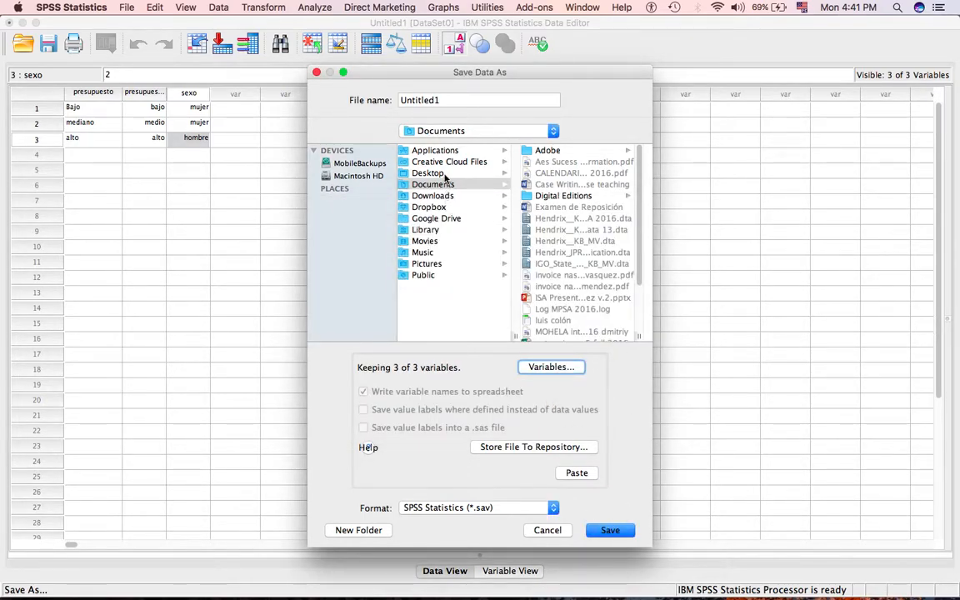
{"action": "left_click", "coordinate": [407, 172]}
{"action": "left_click", "coordinate": [611, 530]}
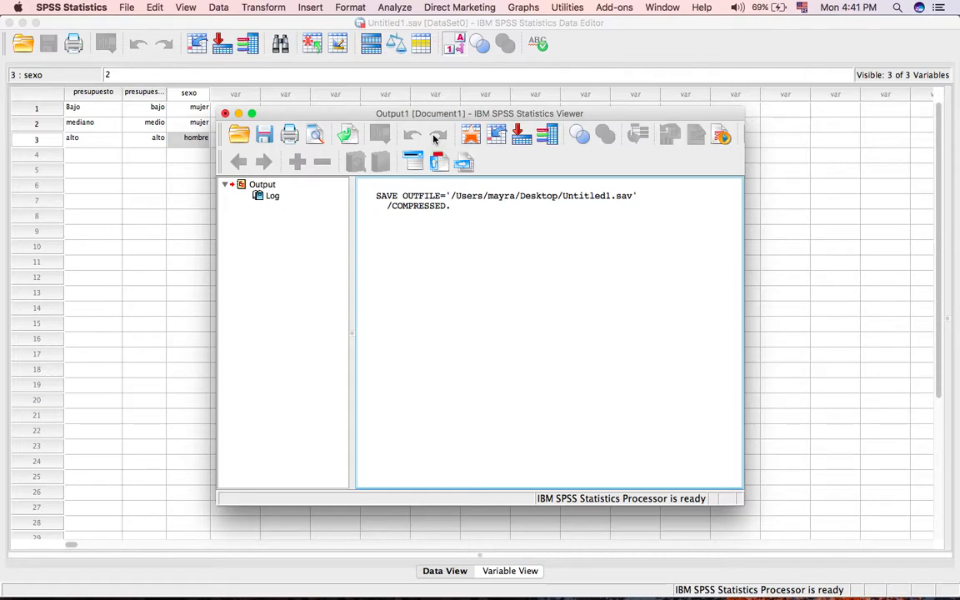
{"action": "left_click", "coordinate": [407, 213]}
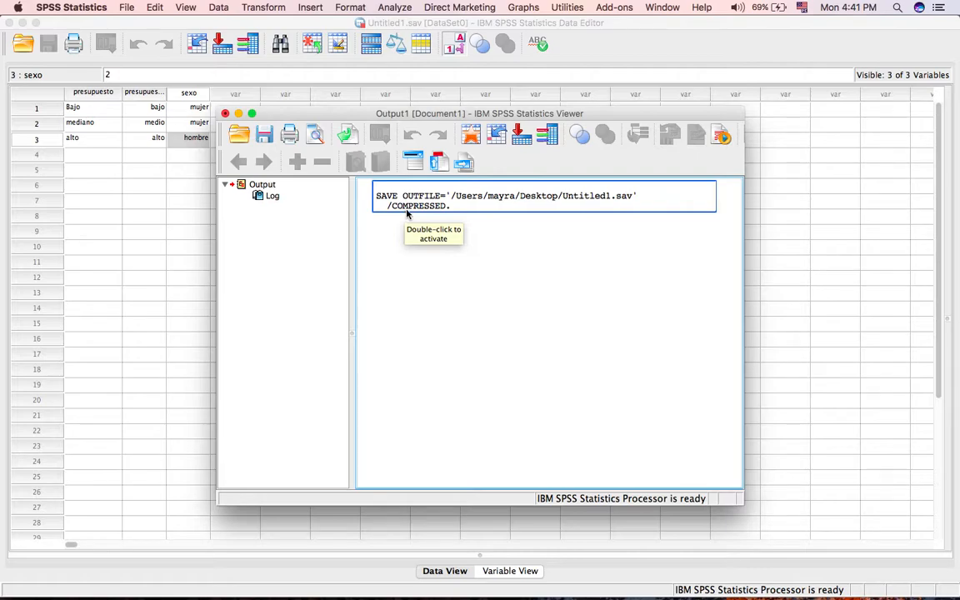
{"action": "left_click", "coordinate": [412, 244]}
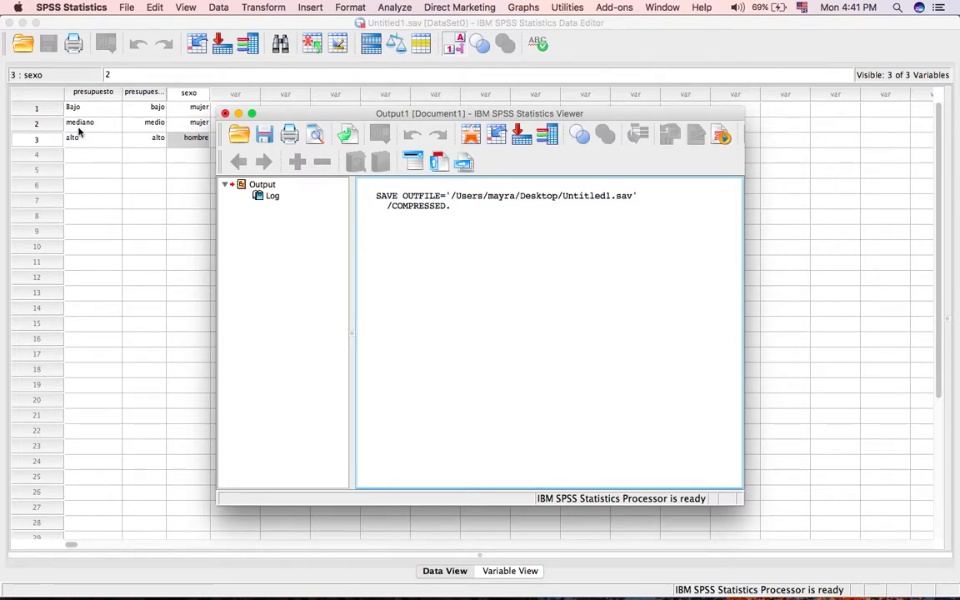
Return to the Data Editor and set up a Frequencies analysis with sexo and presupuesto as its variables.
{"action": "left_click", "coordinate": [148, 115]}
{"action": "left_click", "coordinate": [146, 107]}
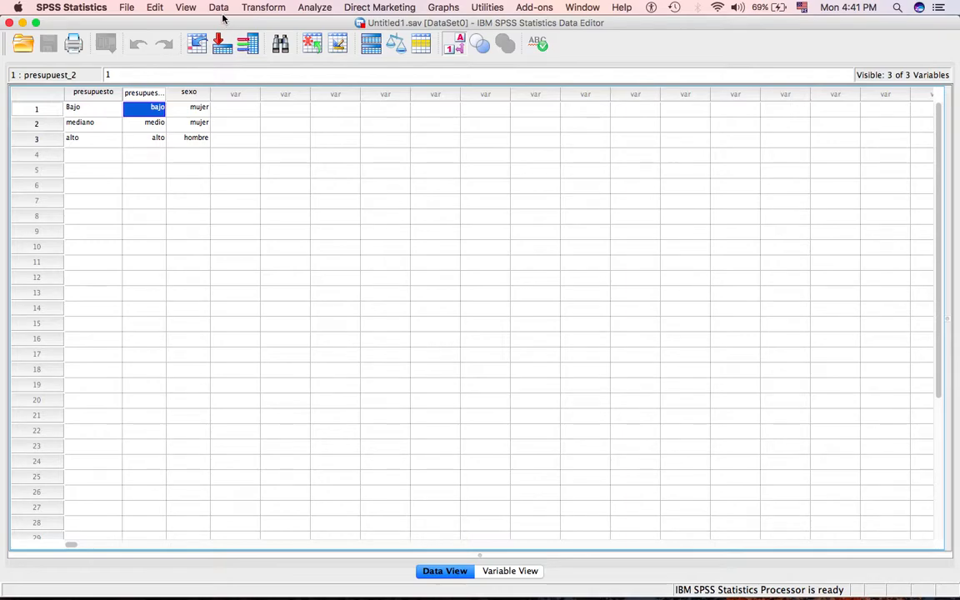
{"action": "left_click", "coordinate": [324, 8]}
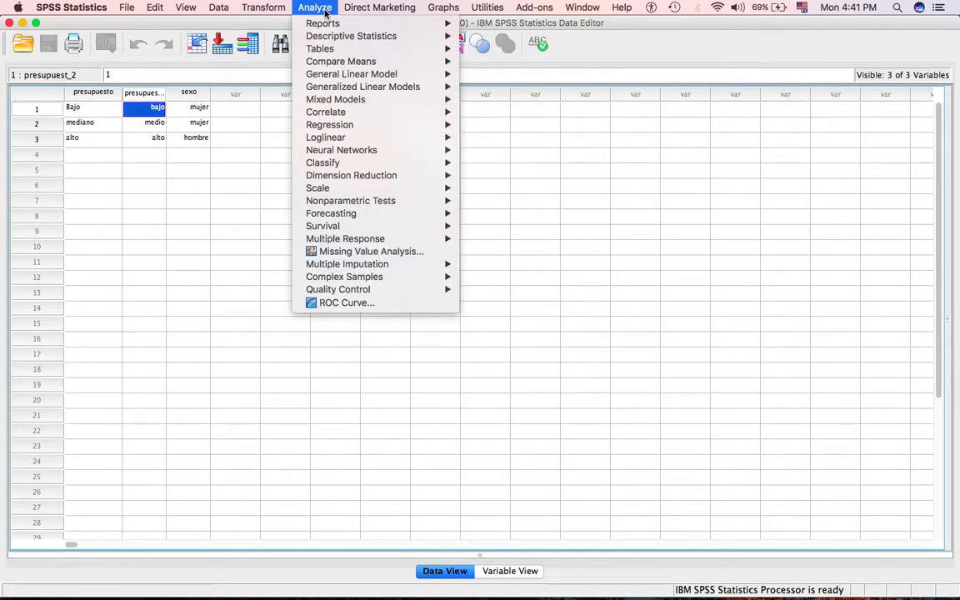
{"action": "mouse_move", "coordinate": [339, 37]}
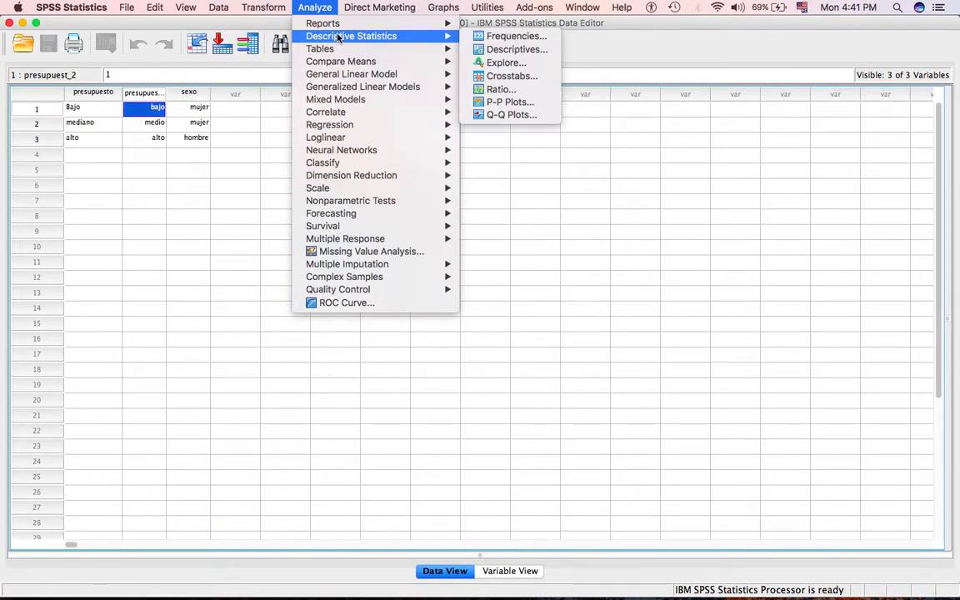
{"action": "left_click", "coordinate": [510, 36]}
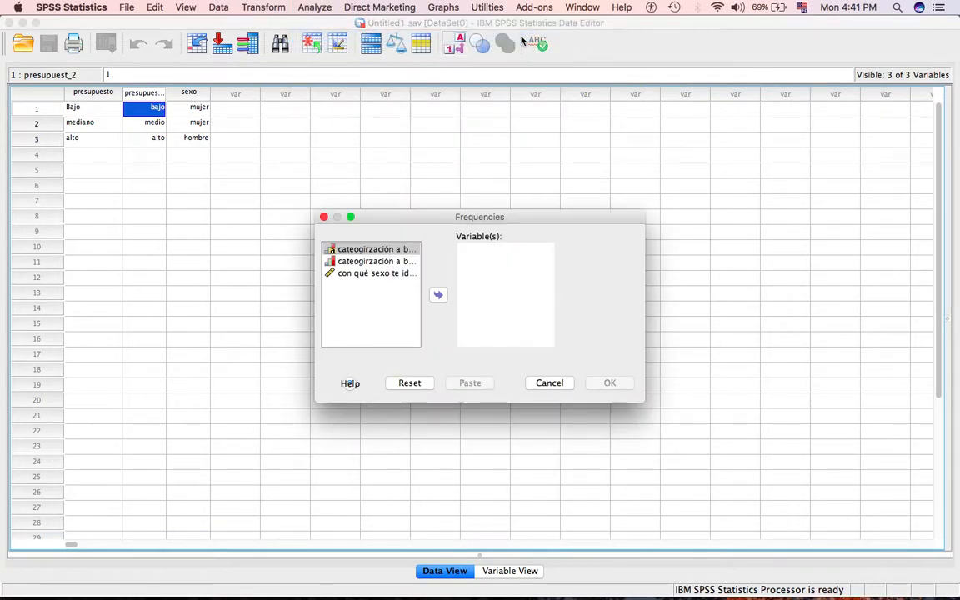
{"action": "left_click", "coordinate": [383, 272]}
{"action": "left_click", "coordinate": [440, 296]}
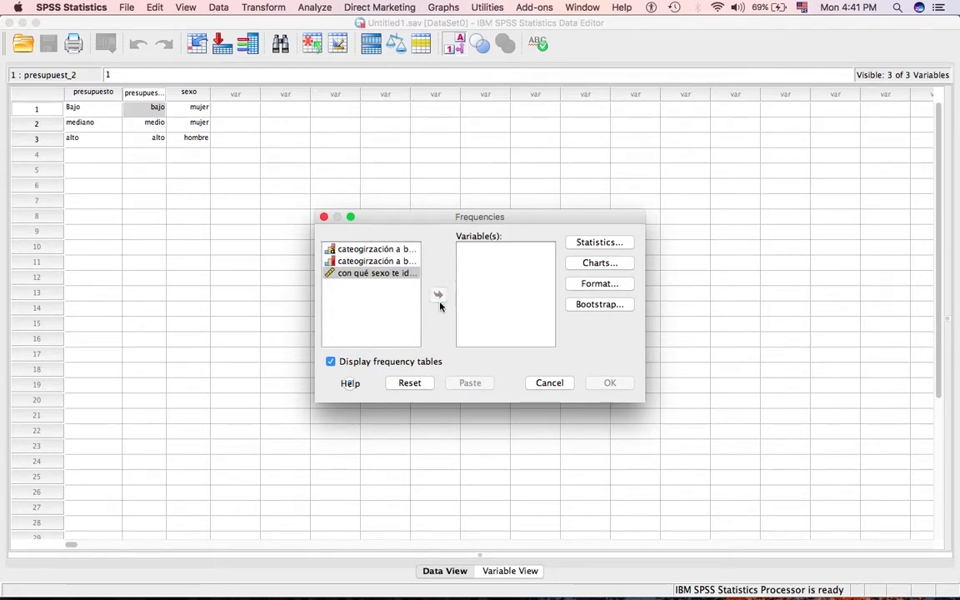
{"action": "left_click", "coordinate": [382, 250]}
{"action": "left_click", "coordinate": [438, 294]}
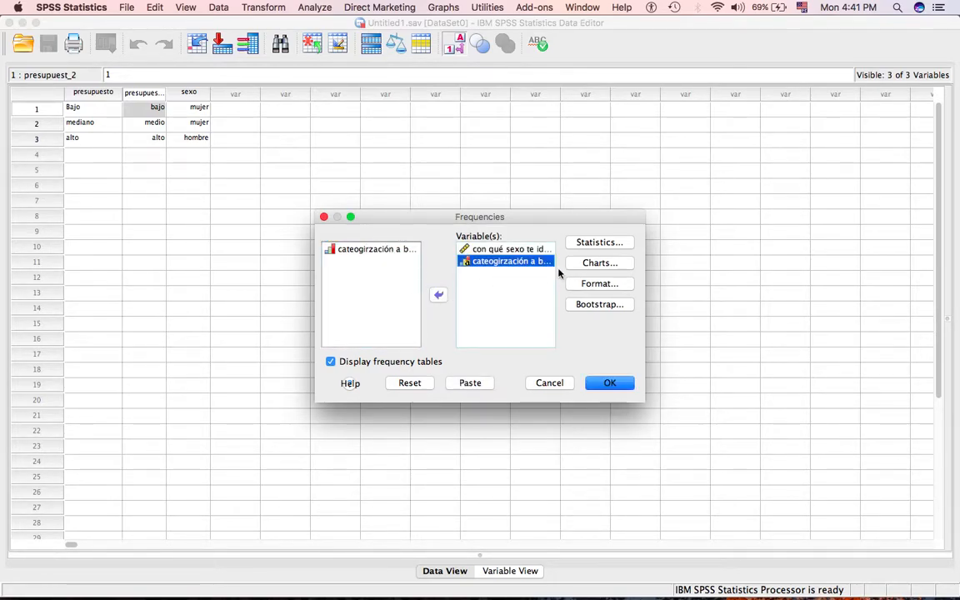
Add pie charts to the Frequencies analysis and run it.
{"action": "left_click", "coordinate": [580, 263]}
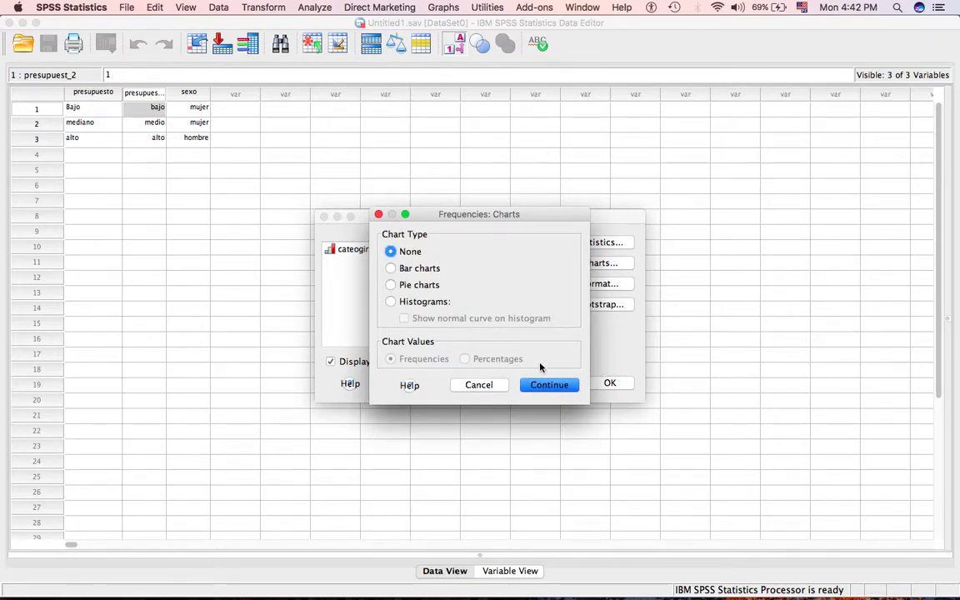
{"action": "left_click", "coordinate": [419, 285]}
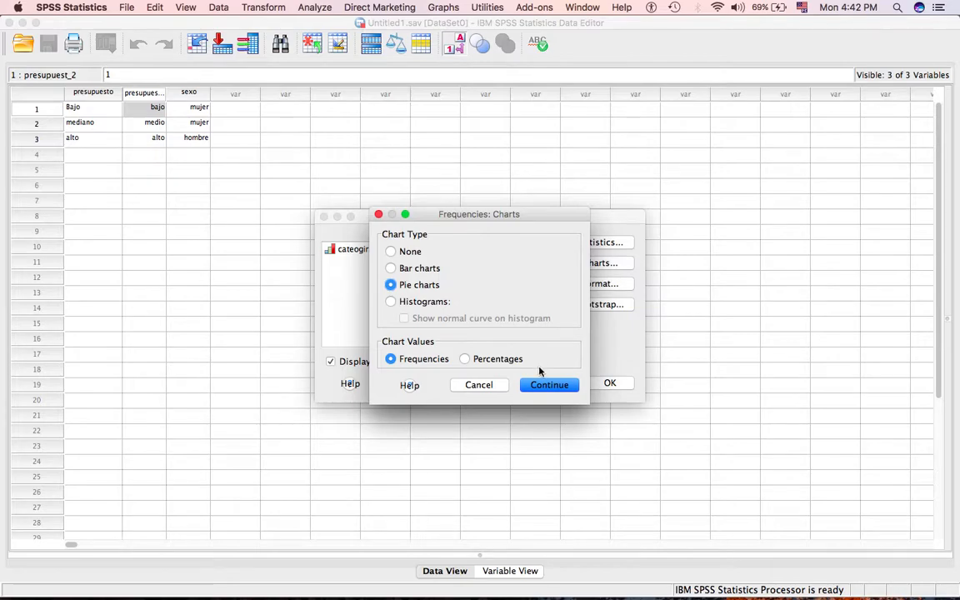
{"action": "left_click", "coordinate": [549, 384]}
{"action": "left_click", "coordinate": [609, 383]}
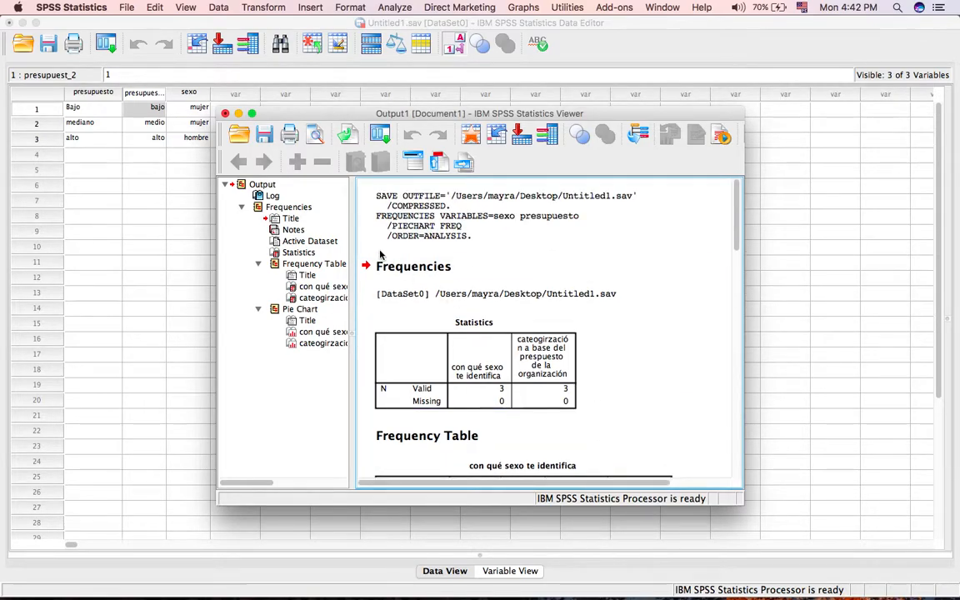
Review the Frequencies output from the Statistics table through both frequency tables to the pie charts for sexo and presupuesto.
{"action": "left_click", "coordinate": [383, 236]}
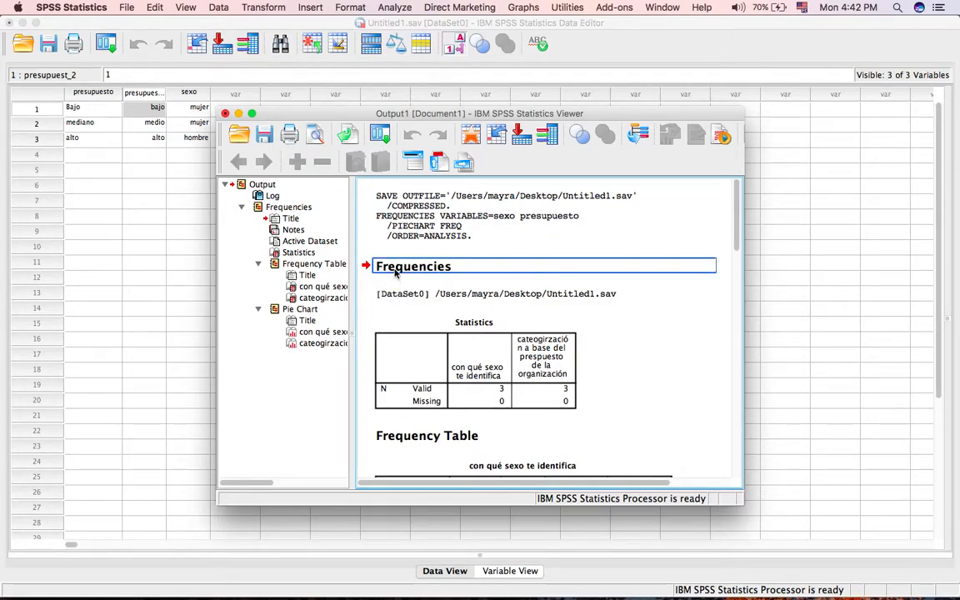
{"action": "scroll", "coordinate": [396, 273], "scroll_direction": "down", "scroll_amount": 3}
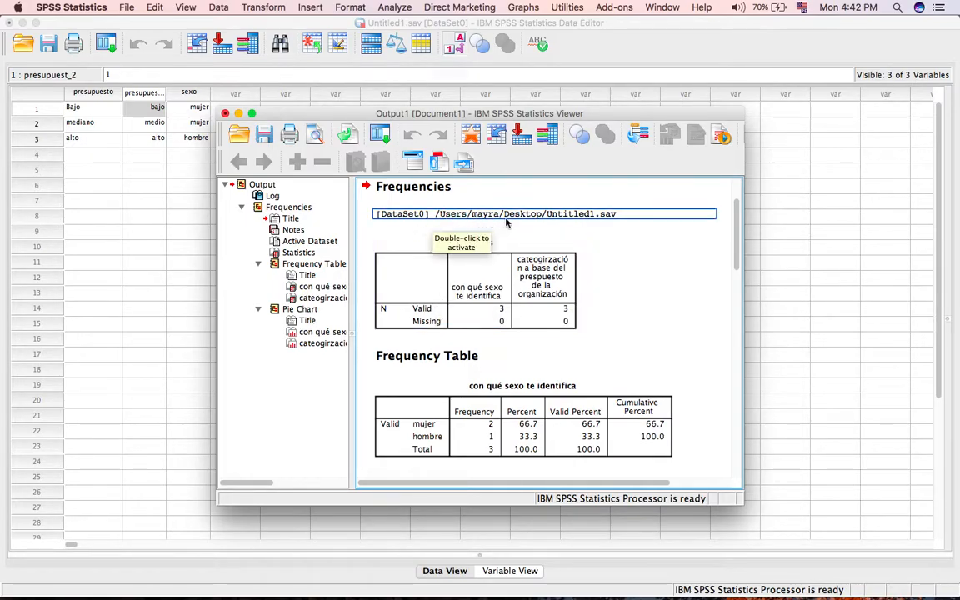
{"action": "scroll", "coordinate": [468, 298], "scroll_direction": "down", "scroll_amount": 2}
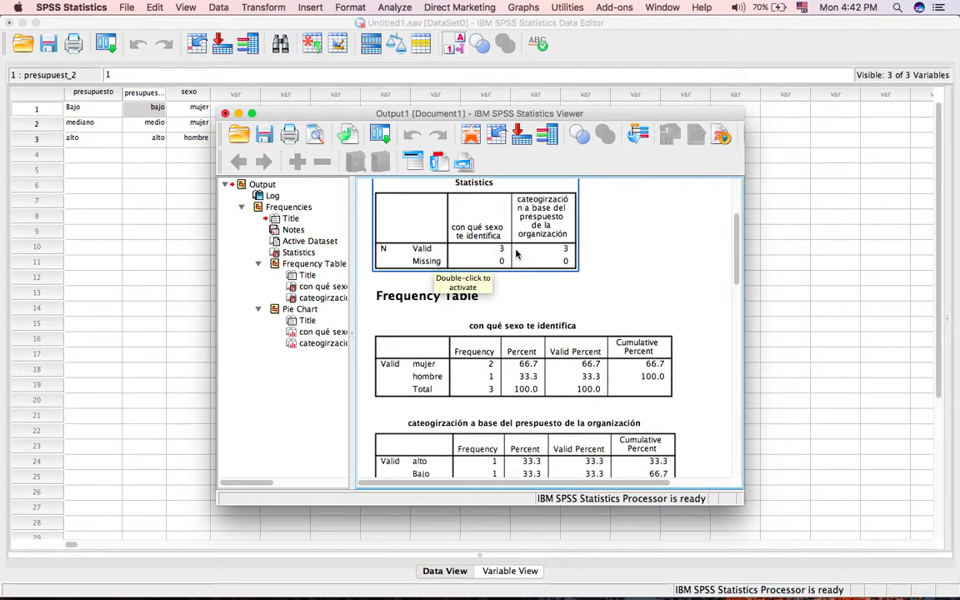
{"action": "scroll", "coordinate": [543, 271], "scroll_direction": "down", "scroll_amount": 5}
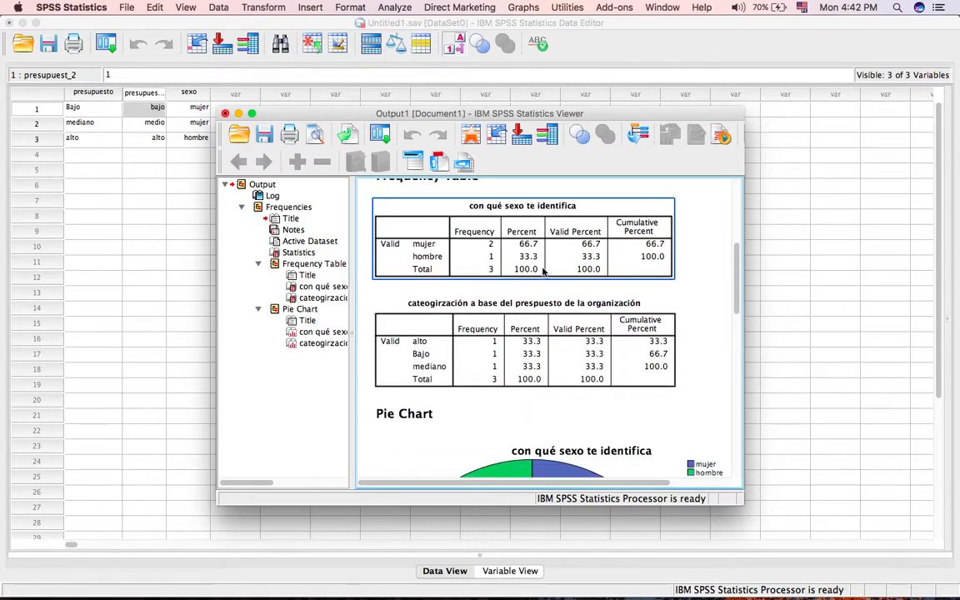
{"action": "scroll", "coordinate": [469, 246], "scroll_direction": "up", "scroll_amount": 1}
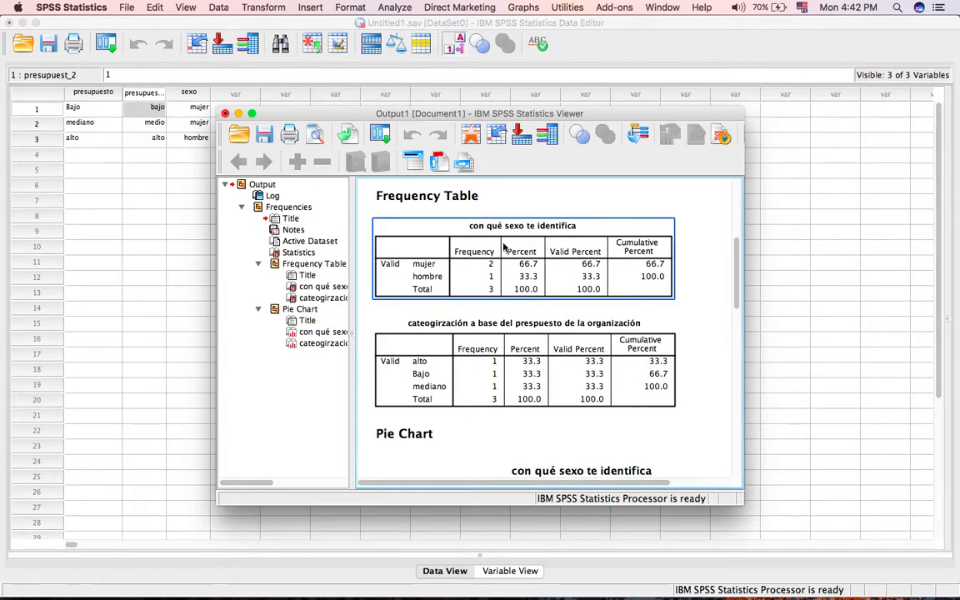
{"action": "scroll", "coordinate": [512, 341], "scroll_direction": "down", "scroll_amount": 1}
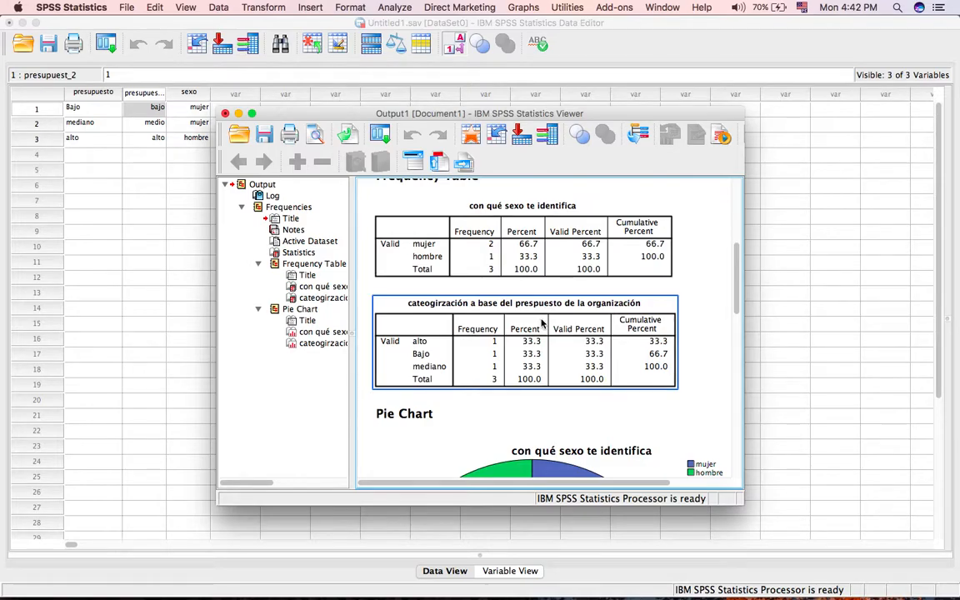
{"action": "scroll", "coordinate": [542, 323], "scroll_direction": "down", "scroll_amount": 10}
{"action": "scroll", "coordinate": [542, 323], "scroll_direction": "up", "scroll_amount": 4}
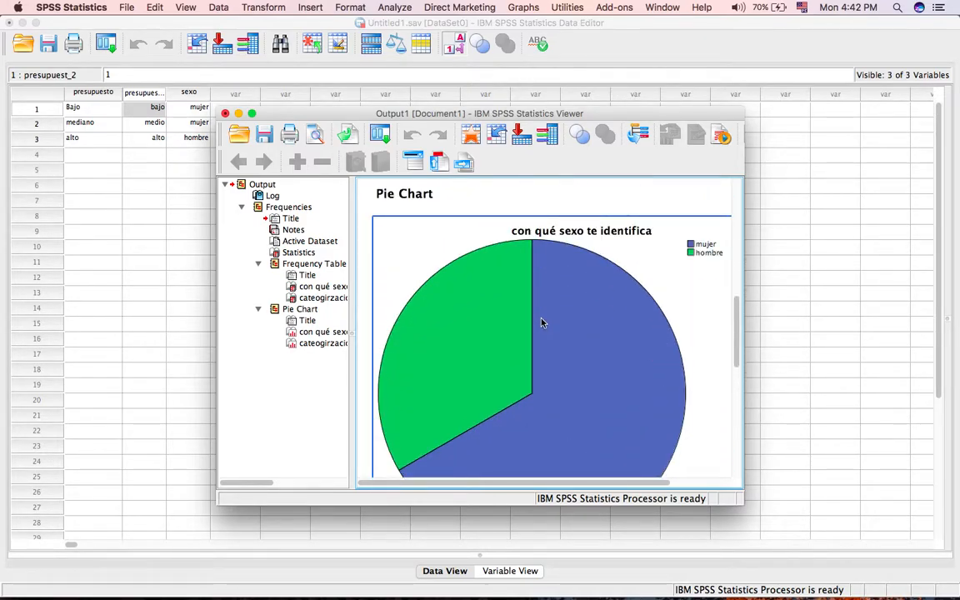
{"action": "scroll", "coordinate": [586, 359], "scroll_direction": "down", "scroll_amount": 4}
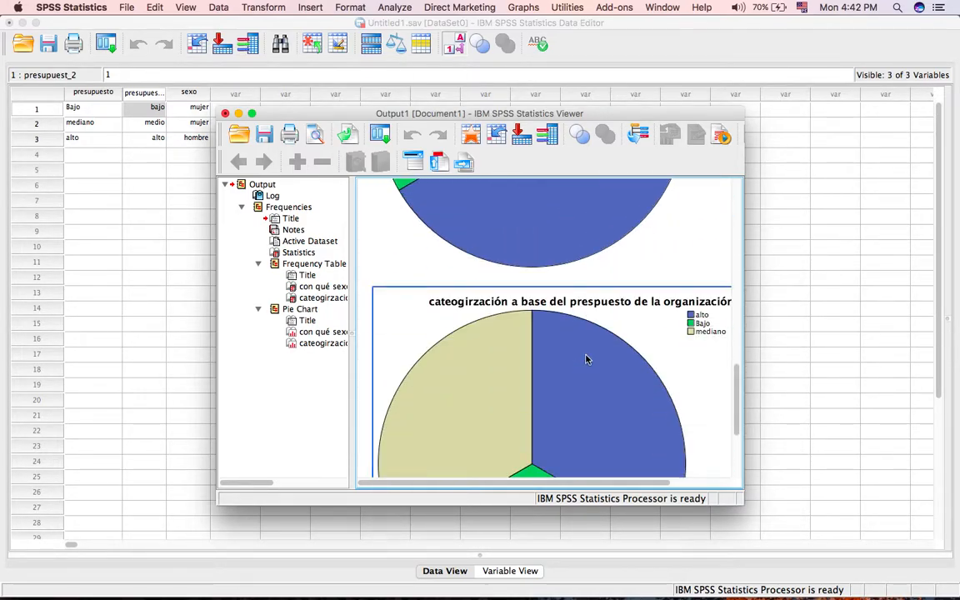
{"action": "scroll", "coordinate": [586, 359], "scroll_direction": "down", "scroll_amount": 3}
{"action": "scroll", "coordinate": [586, 359], "scroll_direction": "up", "scroll_amount": 2}
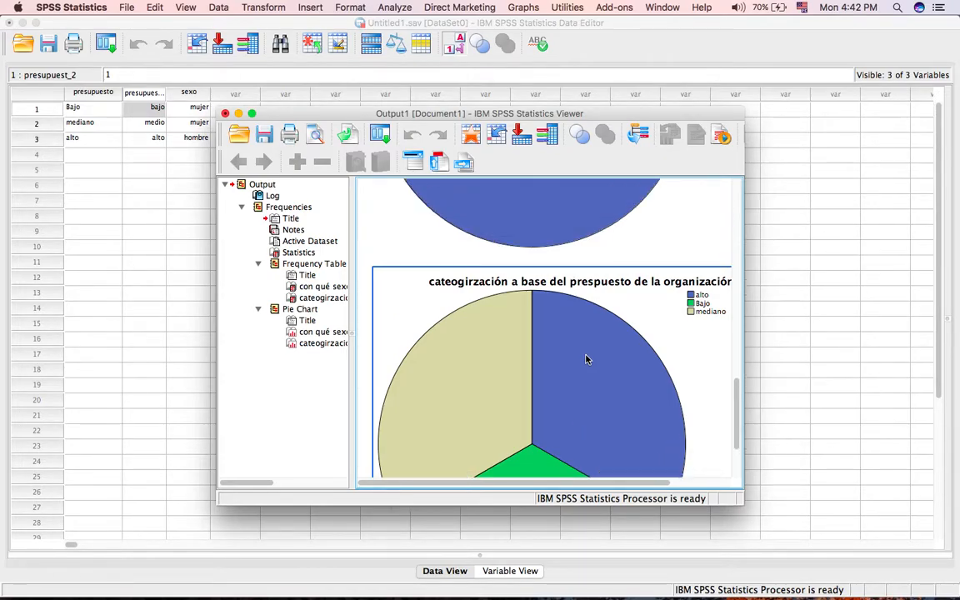
{"action": "scroll", "coordinate": [586, 359], "scroll_direction": "up", "scroll_amount": 12}
{"action": "scroll", "coordinate": [586, 359], "scroll_direction": "down", "scroll_amount": 3}
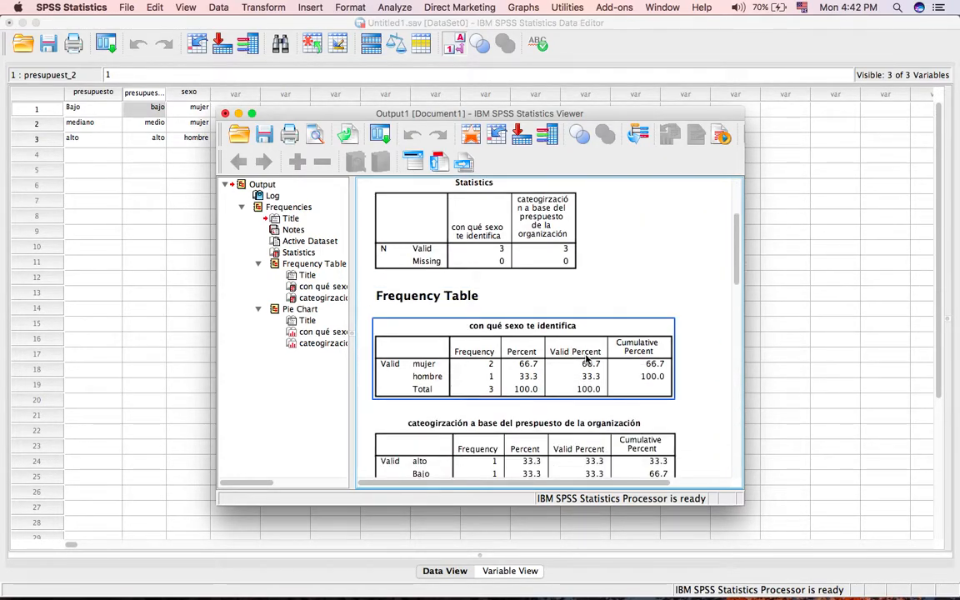
Check the document formats available for exporting the selected "con qué sexo te identifica" frequency table, leaving without exporting.
{"action": "right_click", "coordinate": [589, 333]}
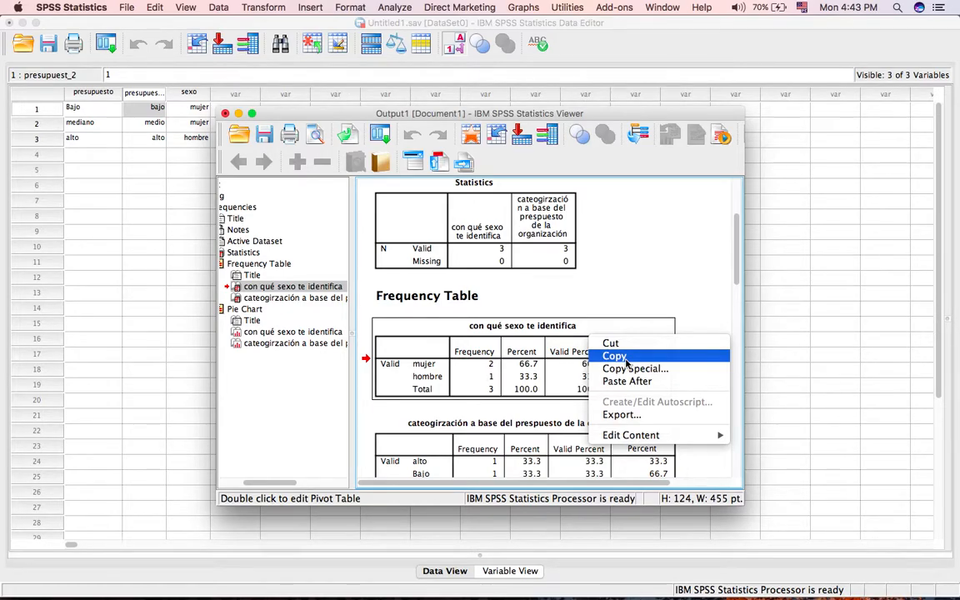
{"action": "left_click", "coordinate": [642, 415]}
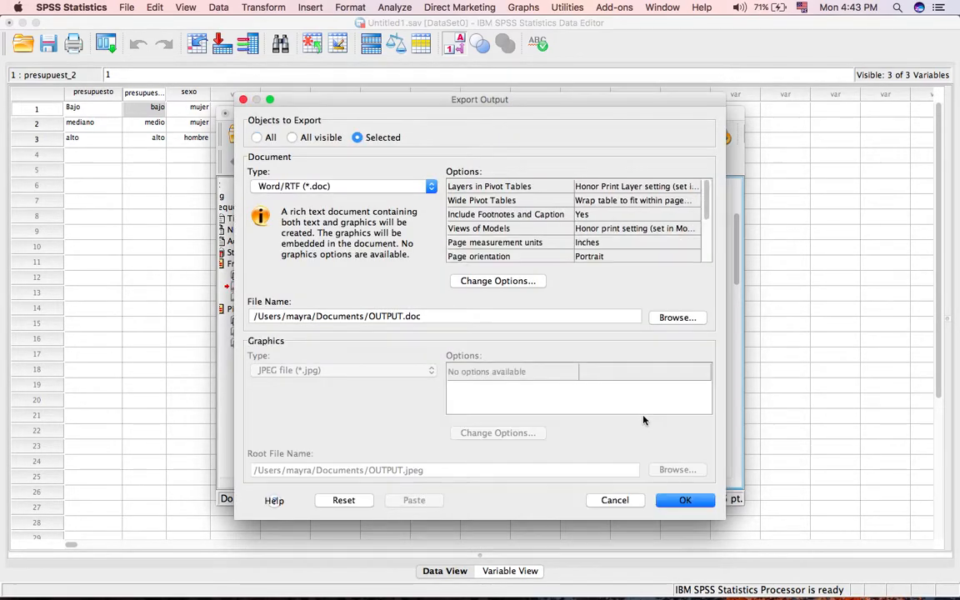
{"action": "left_click", "coordinate": [421, 187]}
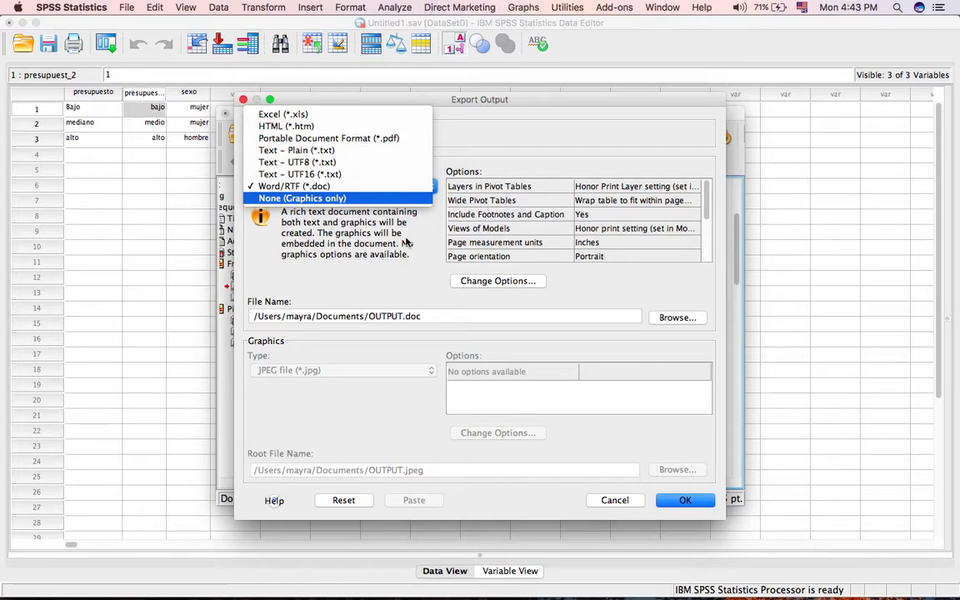
{"action": "left_click", "coordinate": [617, 502]}
Check the export document formats for the "con qué sexo te identifica" pie chart, leaving without exporting.
{"action": "scroll", "coordinate": [611, 371], "scroll_direction": "down", "scroll_amount": 10}
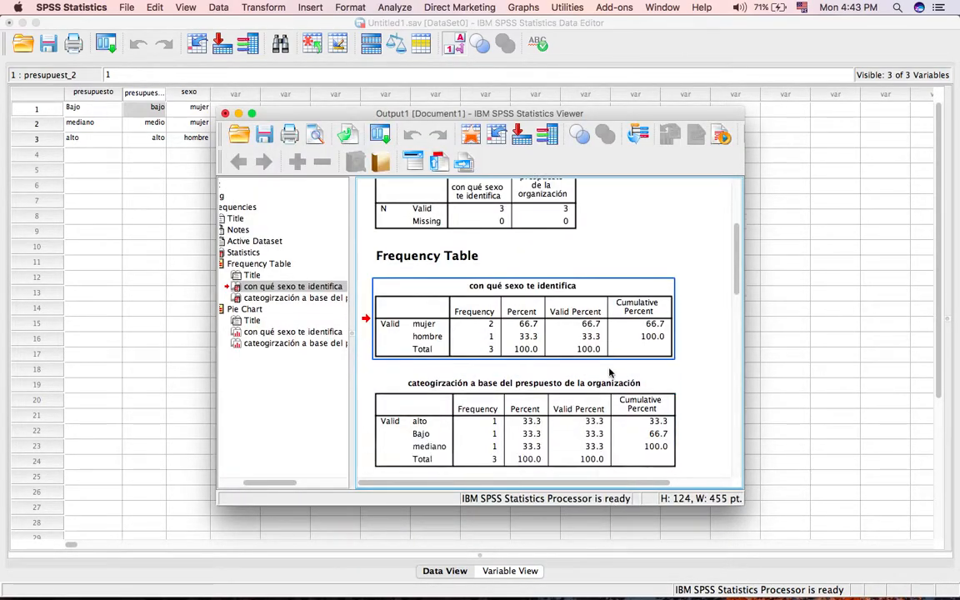
{"action": "left_click", "coordinate": [584, 350]}
{"action": "right_click", "coordinate": [582, 348]}
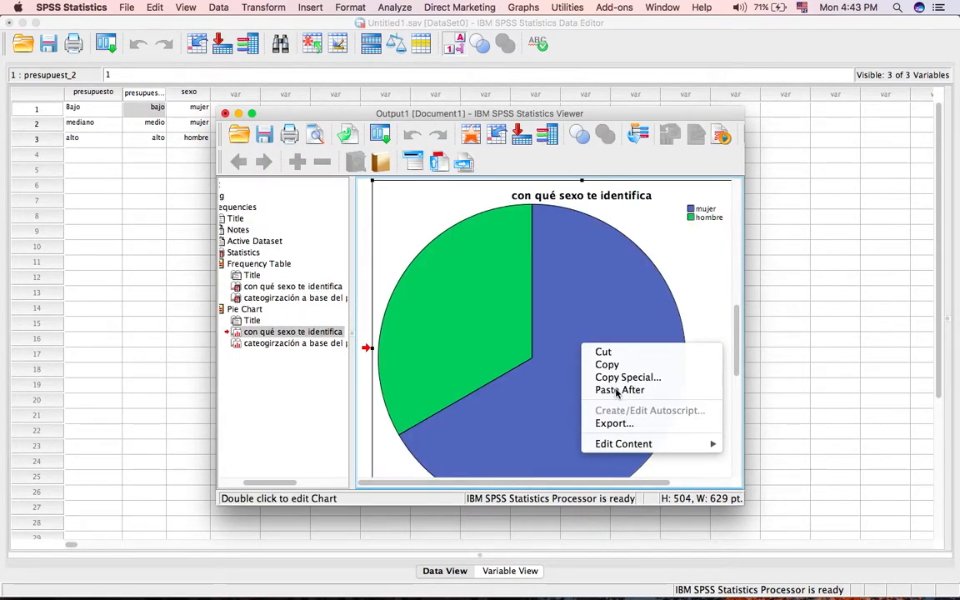
{"action": "left_click", "coordinate": [617, 423]}
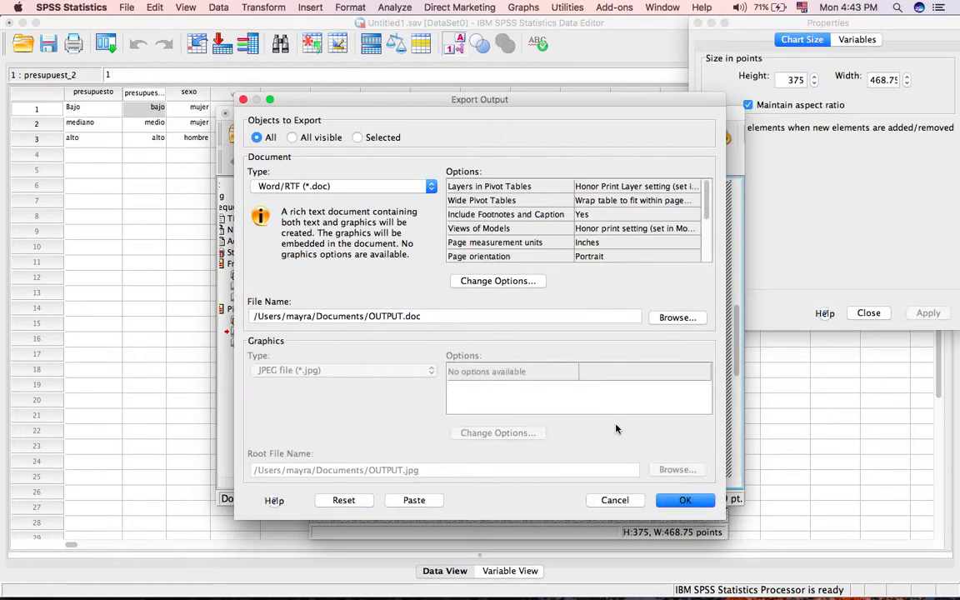
{"action": "left_click", "coordinate": [429, 186]}
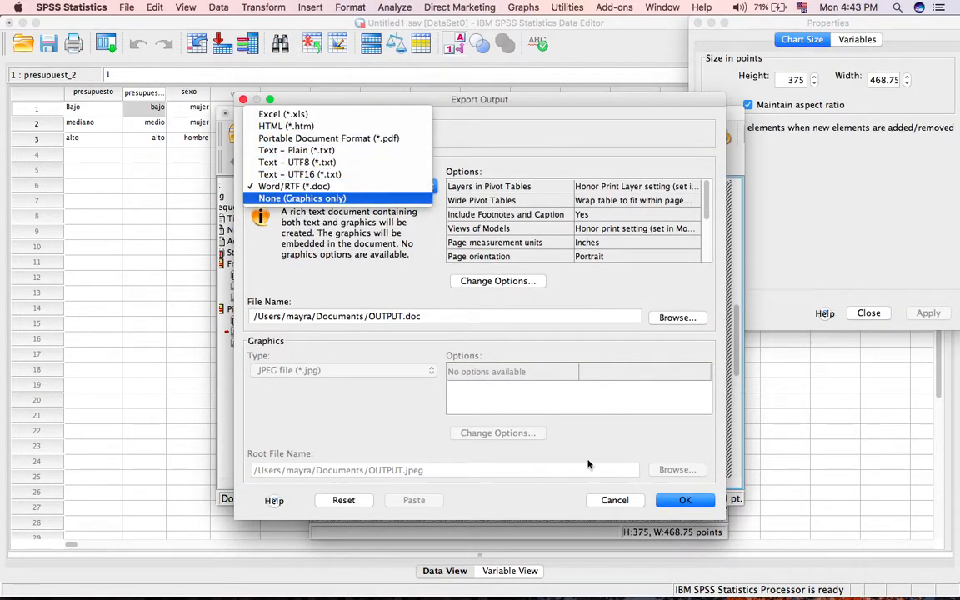
{"action": "left_click", "coordinate": [626, 502]}
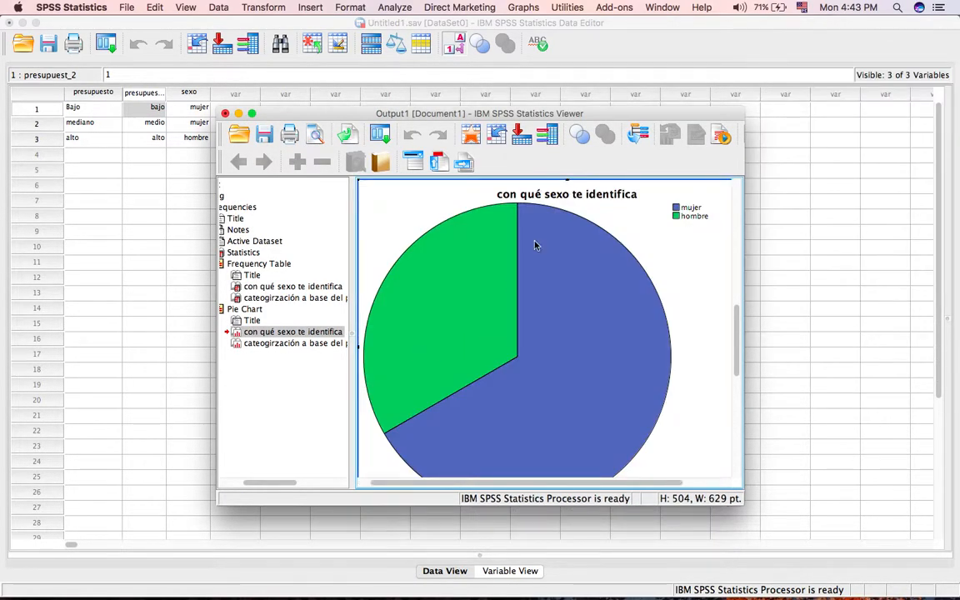
Look through the pie charts and frequency tables again and check the print options for the output without printing.
{"action": "scroll", "coordinate": [534, 242], "scroll_direction": "up", "scroll_amount": 5}
{"action": "scroll", "coordinate": [644, 333], "scroll_direction": "down", "scroll_amount": 5}
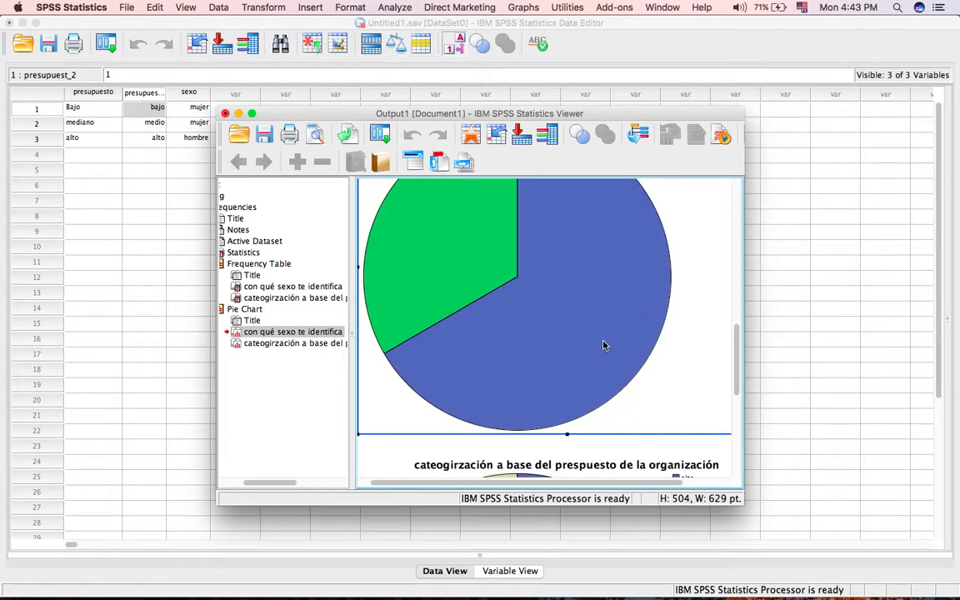
{"action": "scroll", "coordinate": [579, 392], "scroll_direction": "down", "scroll_amount": 2}
{"action": "scroll", "coordinate": [556, 401], "scroll_direction": "down", "scroll_amount": 4}
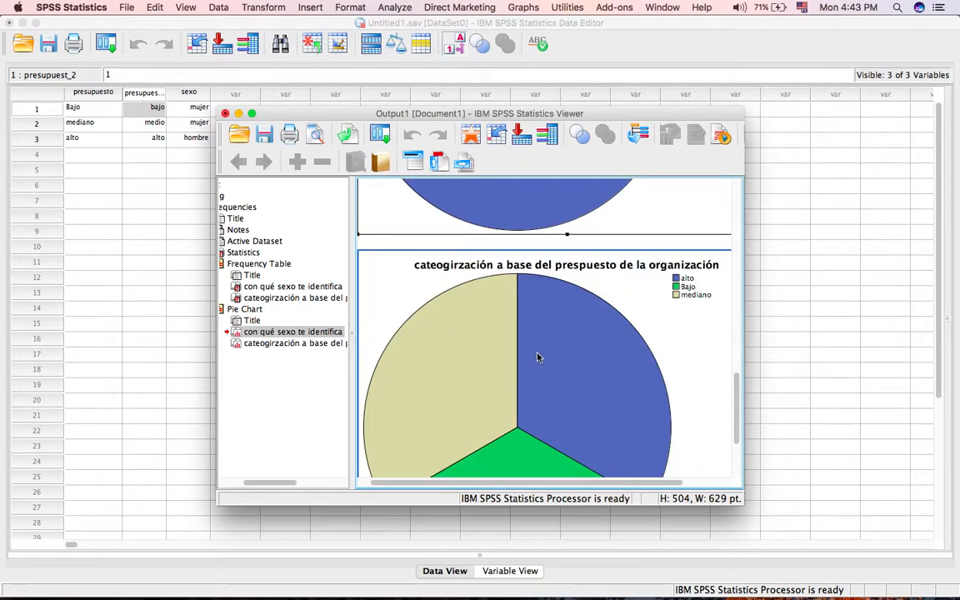
{"action": "scroll", "coordinate": [568, 395], "scroll_direction": "up", "scroll_amount": 10}
{"action": "scroll", "coordinate": [568, 396], "scroll_direction": "up", "scroll_amount": 5}
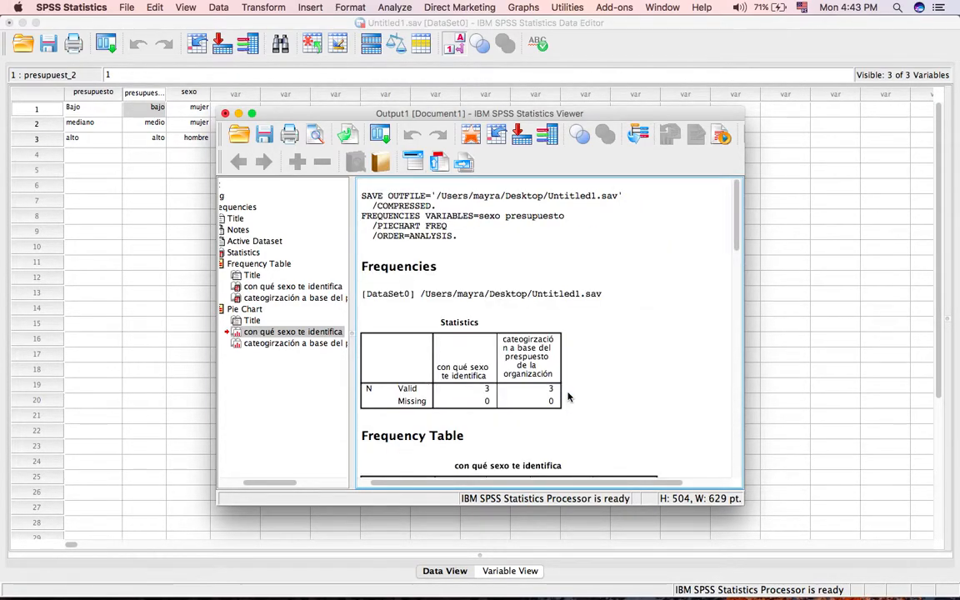
{"action": "scroll", "coordinate": [568, 397], "scroll_direction": "down", "scroll_amount": 12}
{"action": "scroll", "coordinate": [567, 397], "scroll_direction": "up", "scroll_amount": 8}
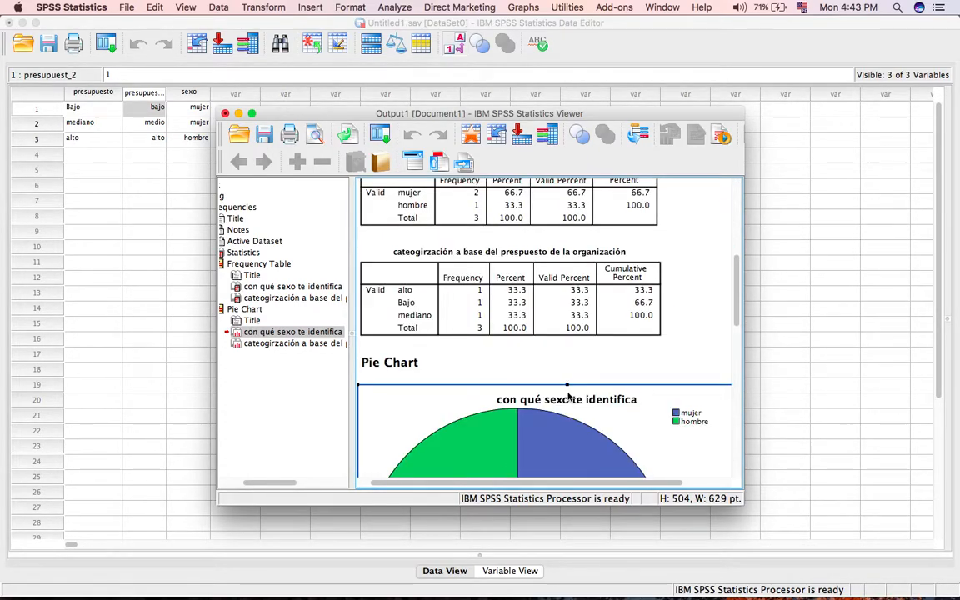
{"action": "scroll", "coordinate": [551, 401], "scroll_direction": "up", "scroll_amount": 6}
{"action": "scroll", "coordinate": [547, 403], "scroll_direction": "down", "scroll_amount": 3}
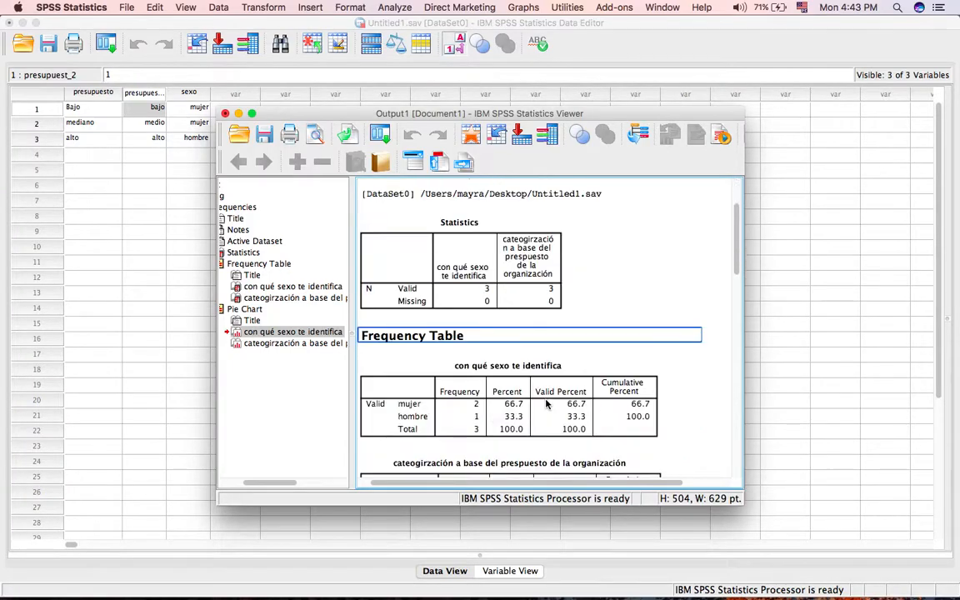
{"action": "left_click", "coordinate": [290, 135]}
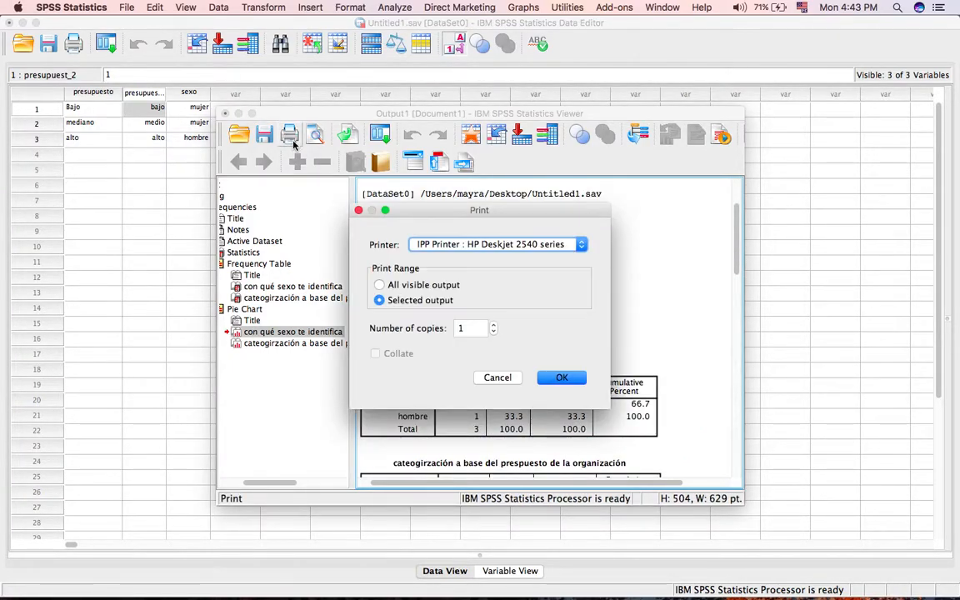
{"action": "left_click", "coordinate": [498, 377]}
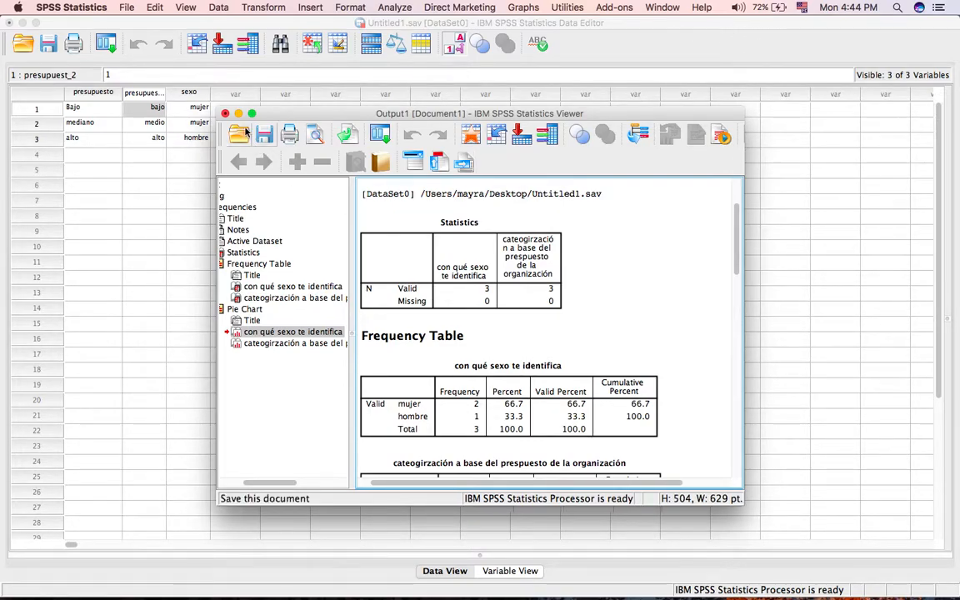
Save the output document to the Desktop under the name OUTPUT INTRO SPSS.
{"action": "left_click", "coordinate": [129, 7]}
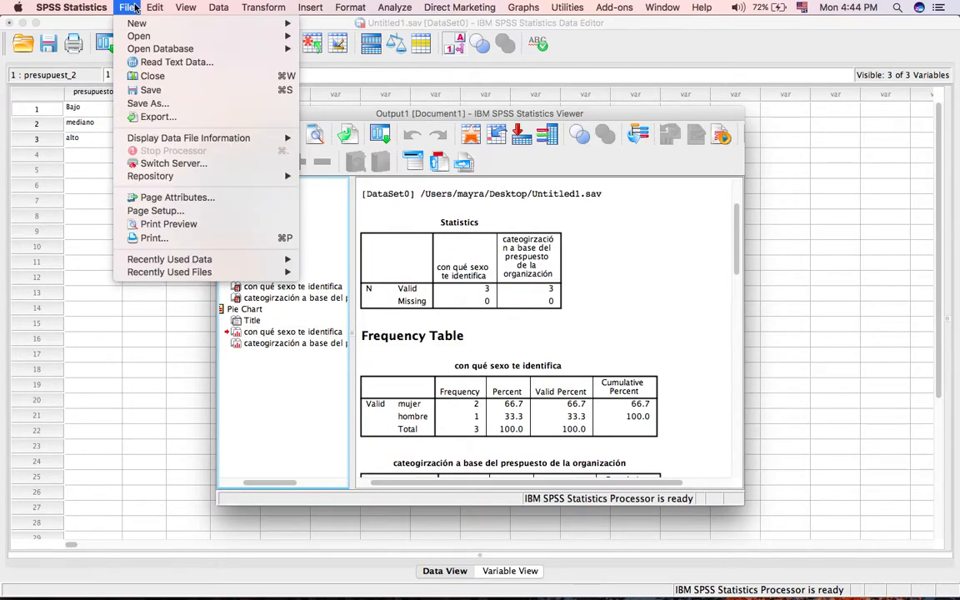
{"action": "left_click", "coordinate": [146, 89]}
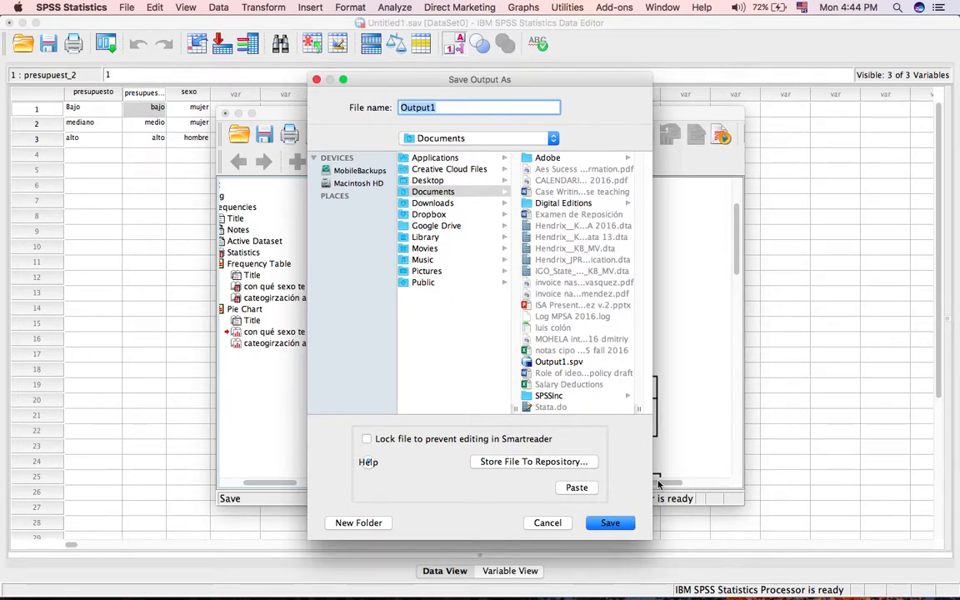
{"action": "left_click_drag", "start_coordinate": [700, 479], "coordinate": [900, 462]}
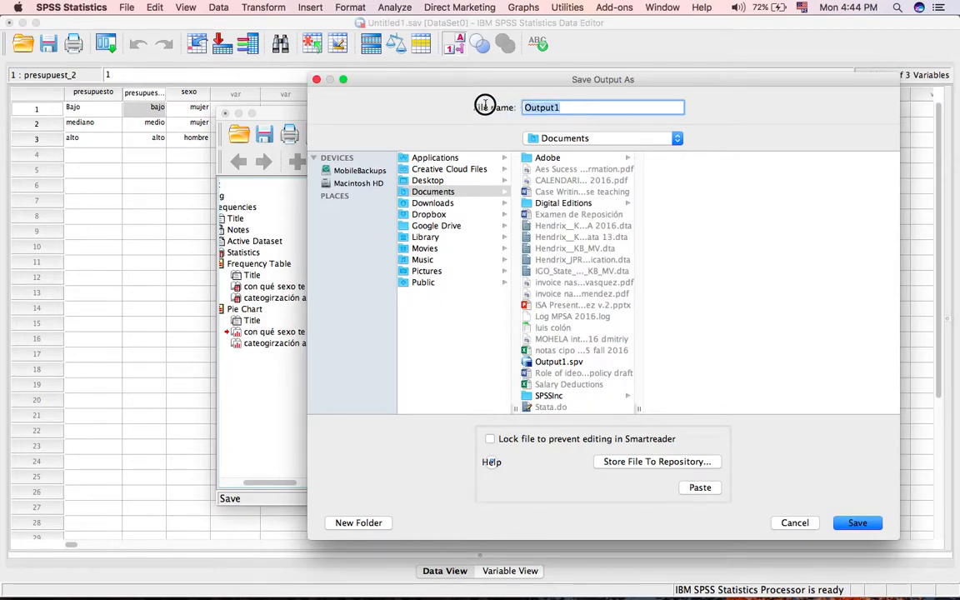
{"action": "type", "text": "O"}
{"action": "key", "text": "BackSpace"}
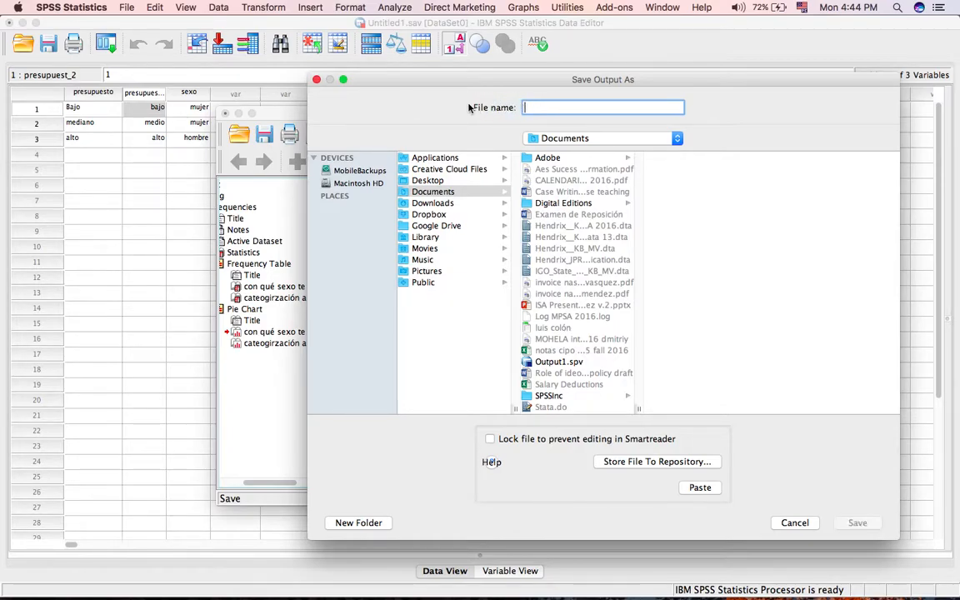
{"action": "type", "text": "OUTPU"}
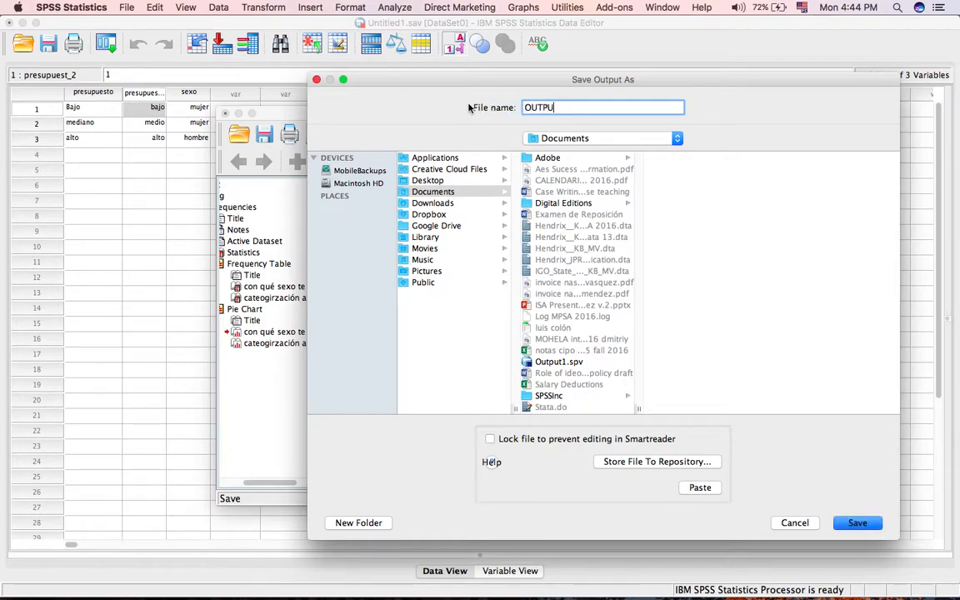
{"action": "type", "text": "T INTRO SPS"}
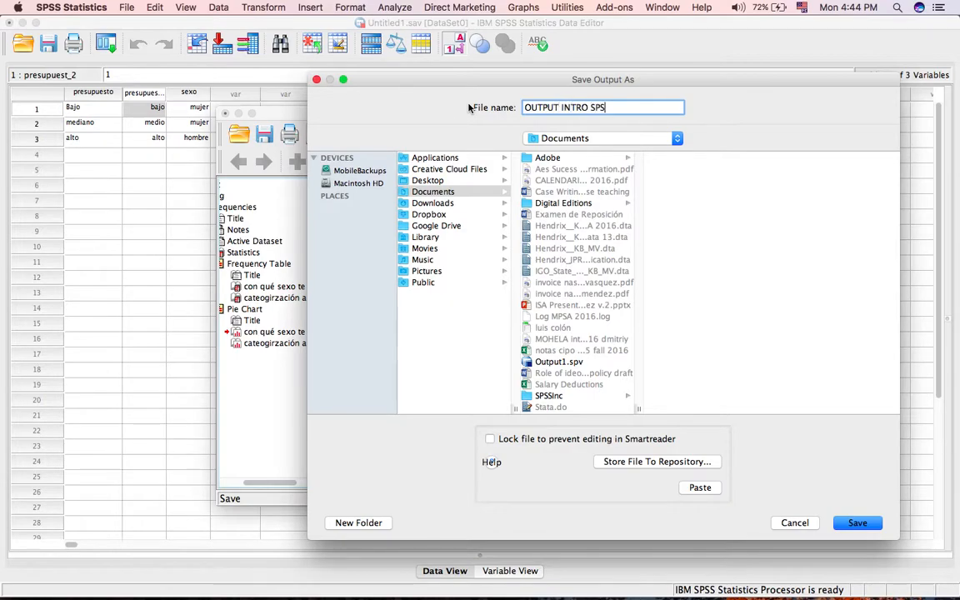
{"action": "type", "text": "S"}
{"action": "left_click", "coordinate": [406, 179]}
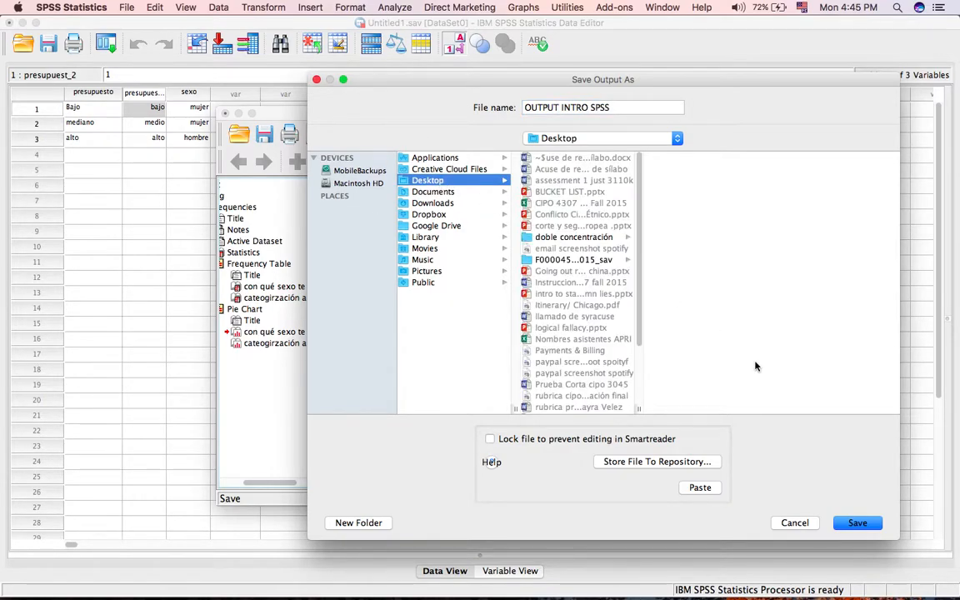
{"action": "left_click", "coordinate": [859, 523]}
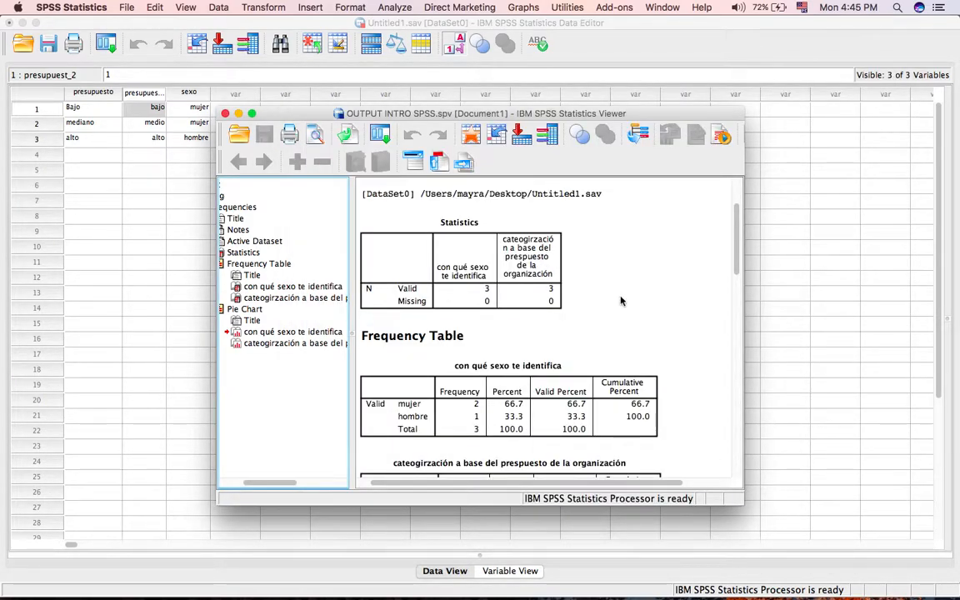
Export all of the output as a PDF to the Desktop under the name OUTPUT INTRO SPSS.pdf.
{"action": "left_click", "coordinate": [123, 7]}
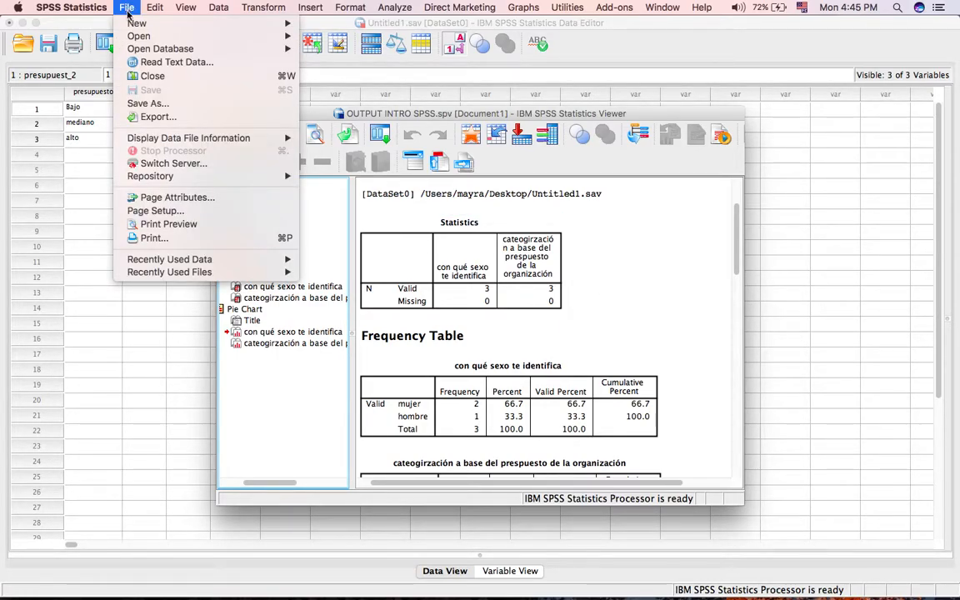
{"action": "left_click", "coordinate": [170, 117]}
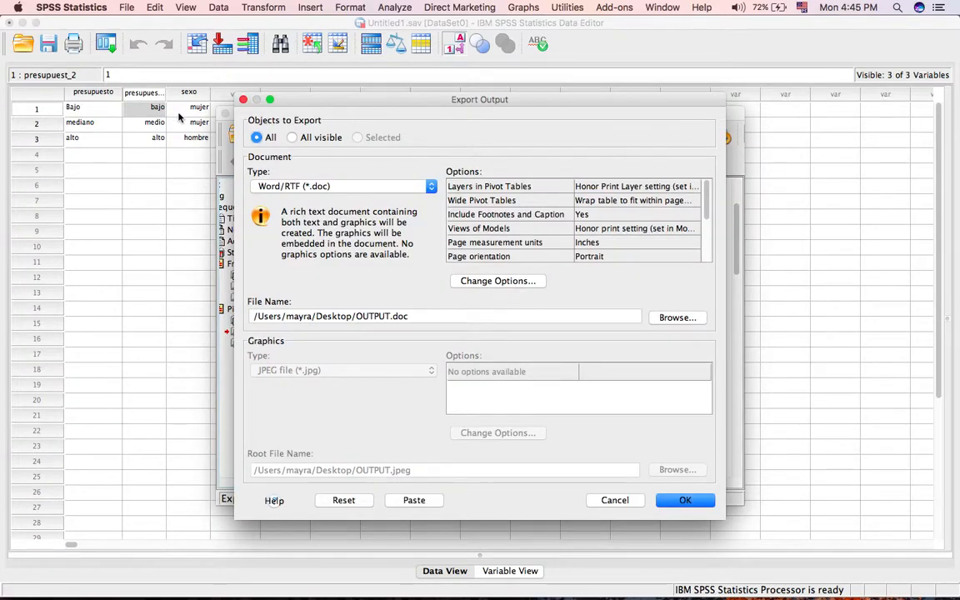
{"action": "left_click", "coordinate": [341, 186]}
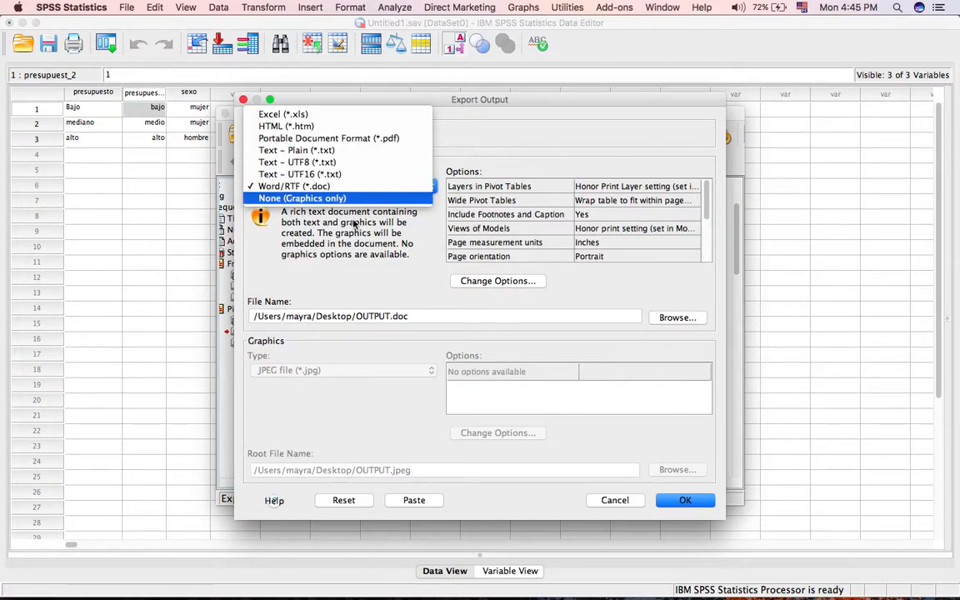
{"action": "left_click", "coordinate": [321, 137]}
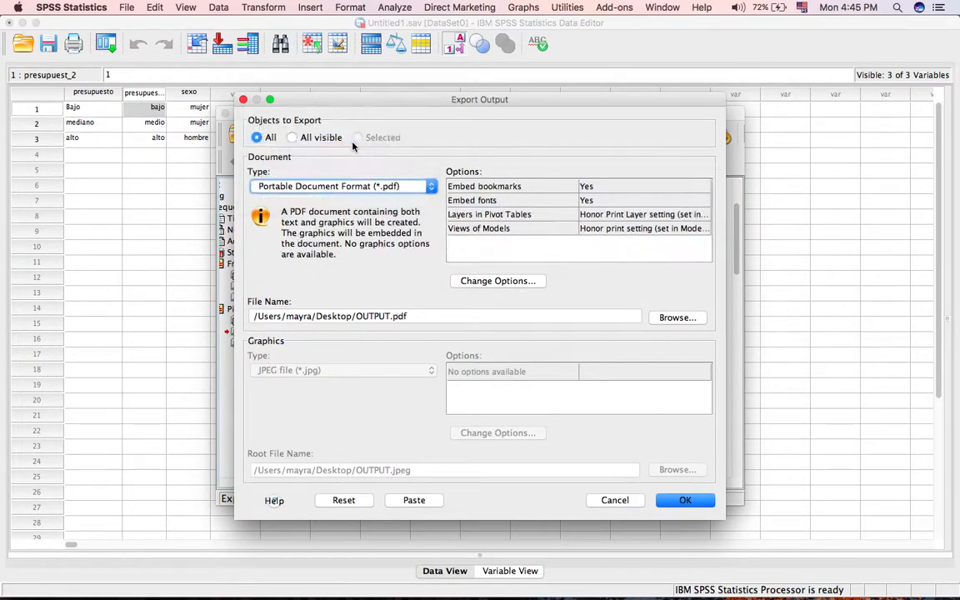
{"action": "left_click", "coordinate": [391, 315]}
{"action": "left_click", "coordinate": [391, 315]}
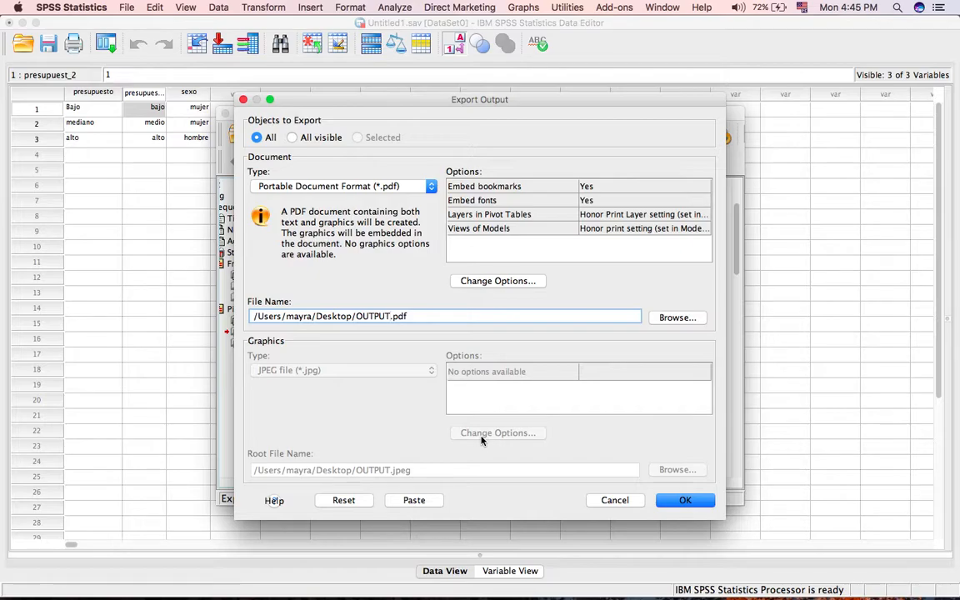
{"action": "type", "text": "INR"}
{"action": "type", "text": "RO SPSS"}
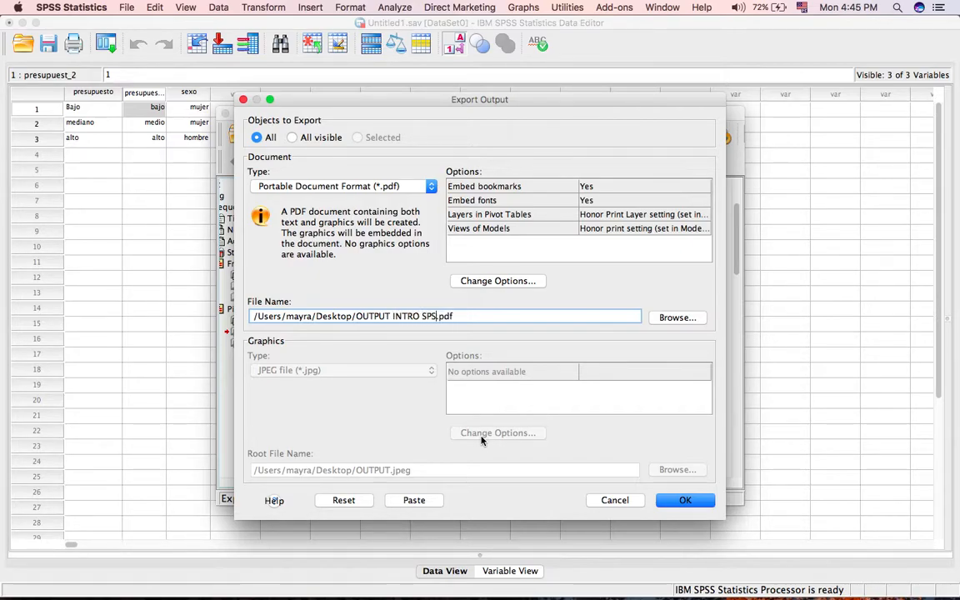
{"action": "left_click", "coordinate": [684, 500]}
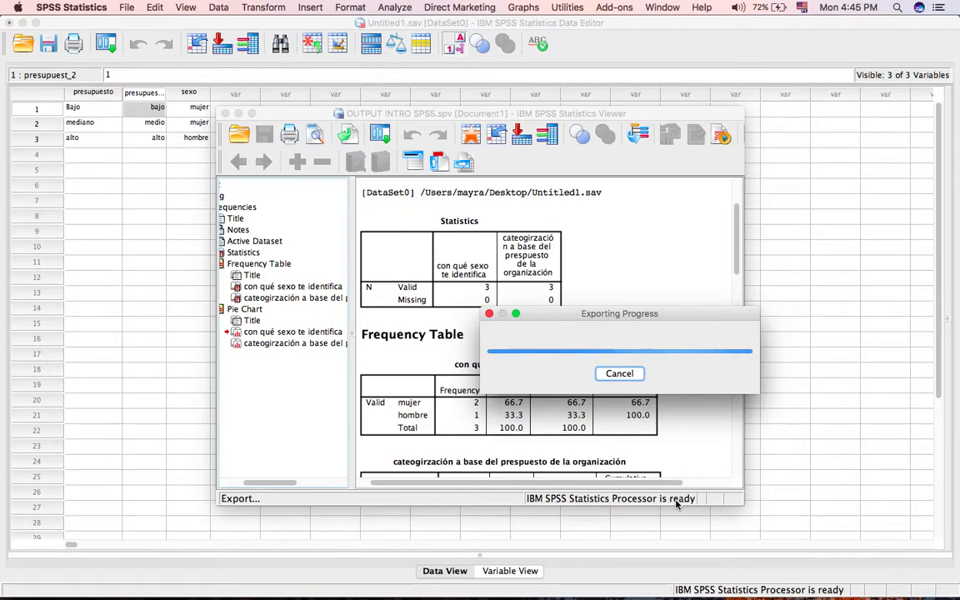
Switch to Finder, open OUTPUT INTRO SPSS.pdf from the Desktop and look through its pages of tables and pie charts.
{"action": "mouse_move", "coordinate": [787, 583]}
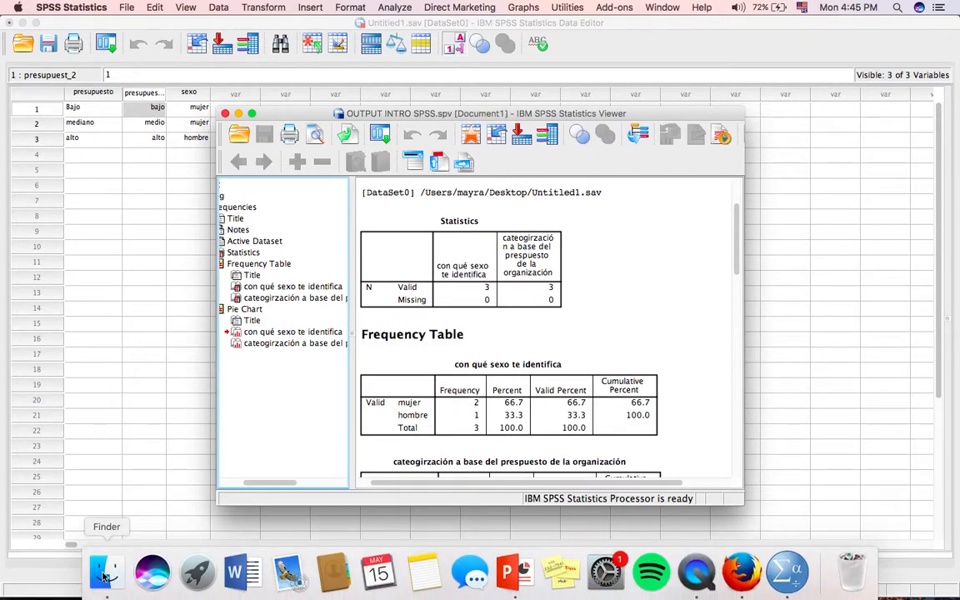
{"action": "left_click", "coordinate": [110, 565]}
{"action": "left_click", "coordinate": [55, 203]}
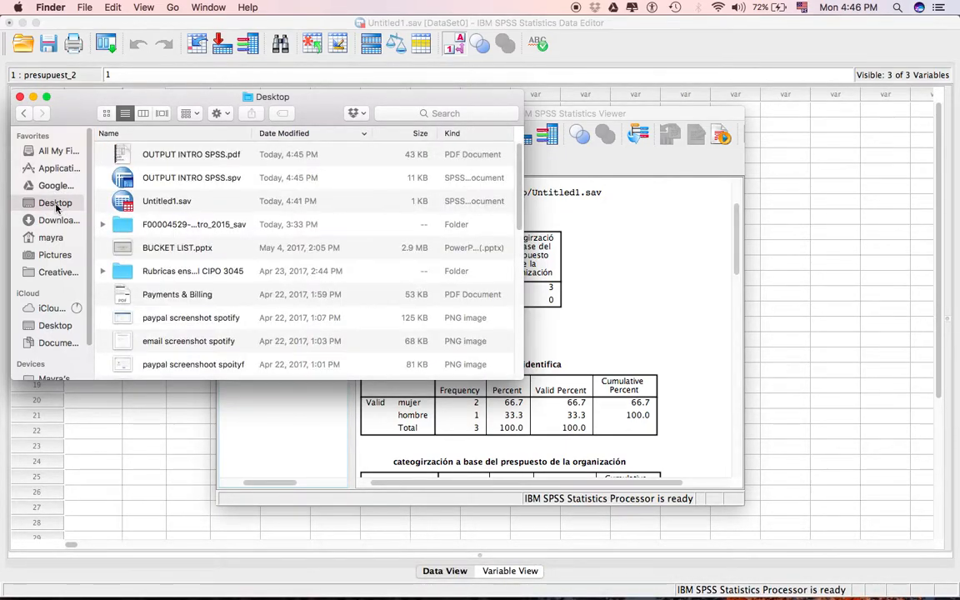
{"action": "left_click", "coordinate": [180, 161]}
{"action": "double_click", "coordinate": [180, 161]}
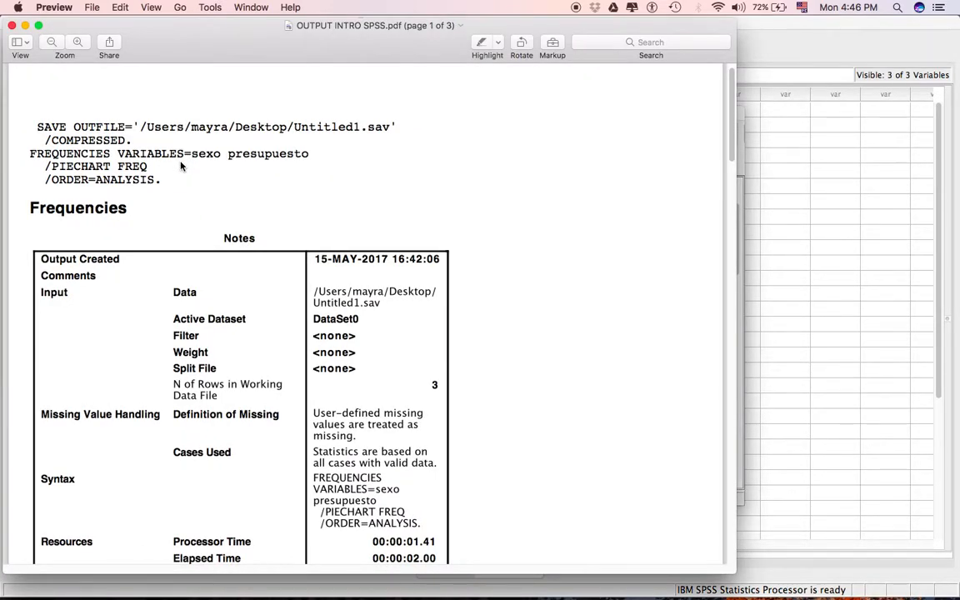
{"action": "scroll", "coordinate": [180, 166], "scroll_direction": "down", "scroll_amount": 15}
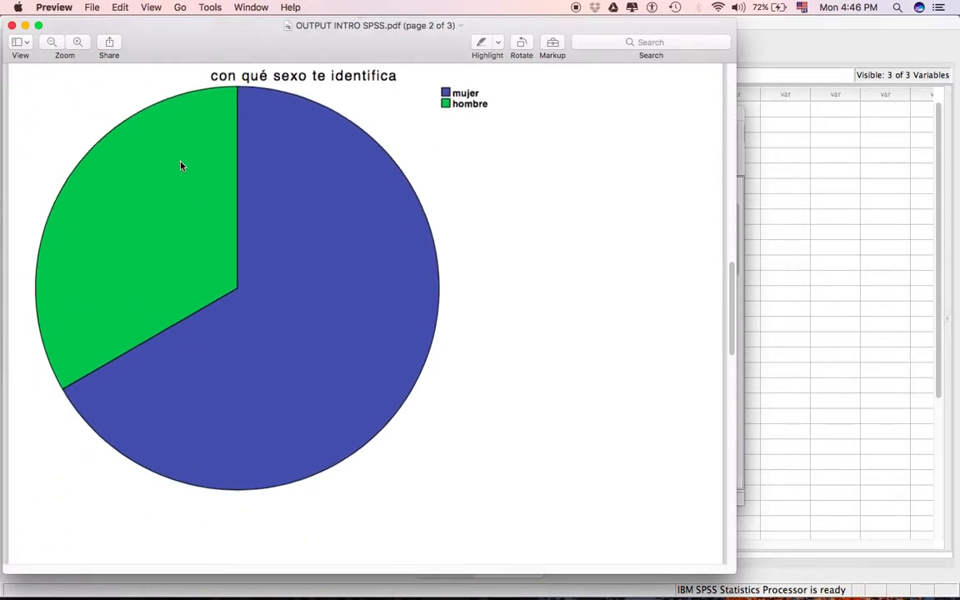
{"action": "scroll", "coordinate": [180, 166], "scroll_direction": "down", "scroll_amount": 15}
{"action": "scroll", "coordinate": [180, 166], "scroll_direction": "up", "scroll_amount": 8}
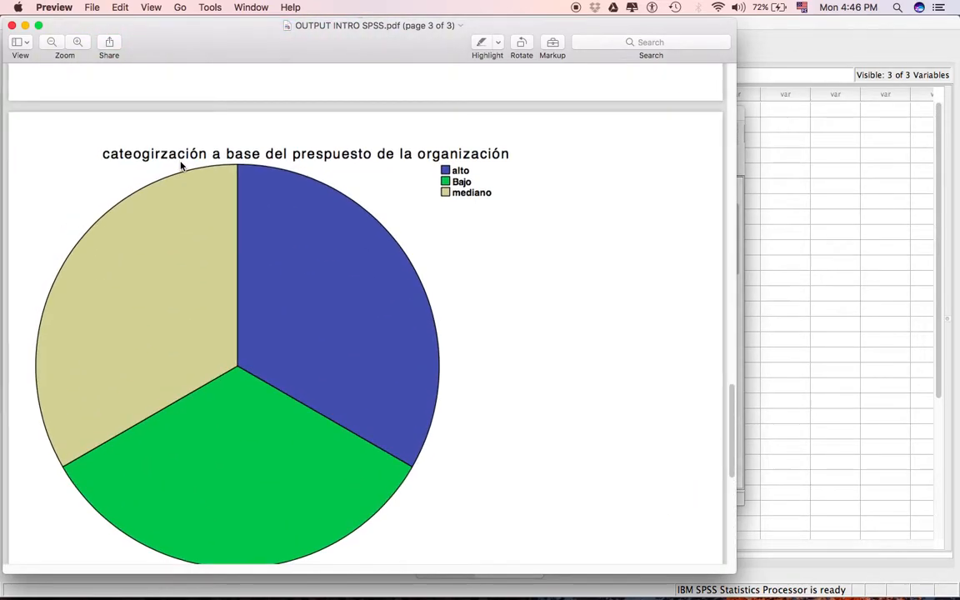
{"action": "scroll", "coordinate": [180, 166], "scroll_direction": "up", "scroll_amount": 1}
{"action": "scroll", "coordinate": [167, 230], "scroll_direction": "up", "scroll_amount": 20}
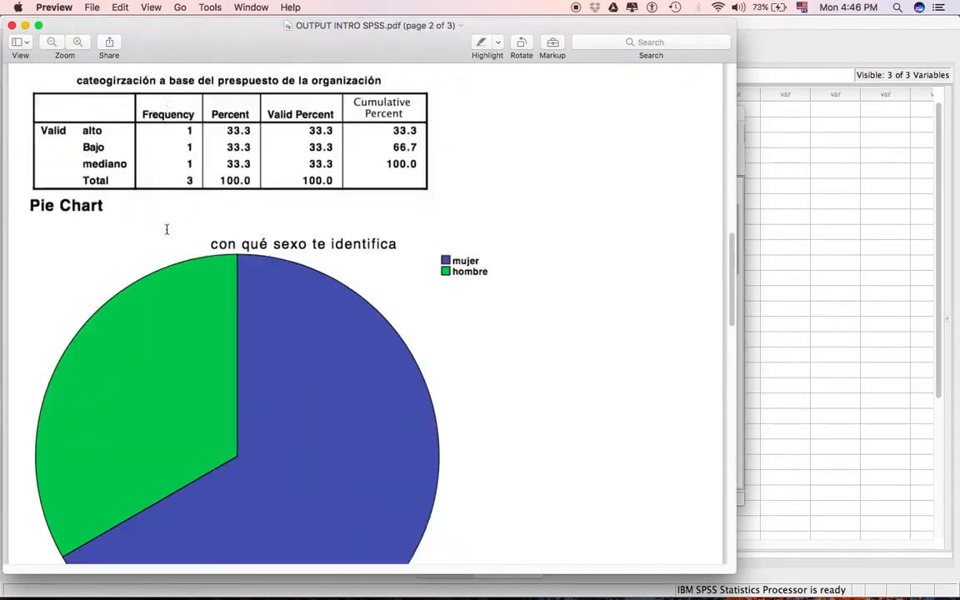
Close the PDF, the Desktop folder window and the output viewer, and return to the SPSS Data Editor.
{"action": "left_click", "coordinate": [12, 27]}
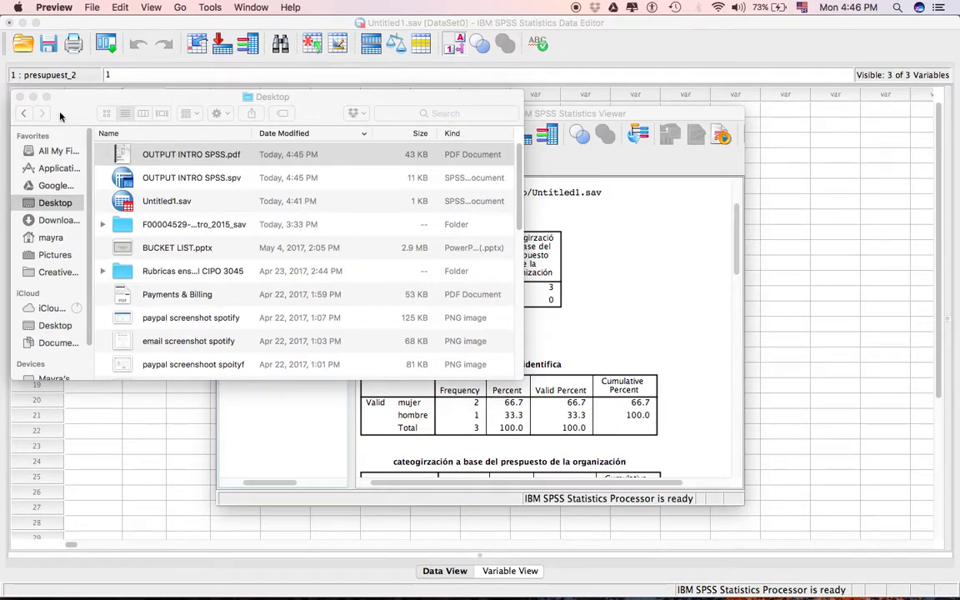
{"action": "left_click", "coordinate": [23, 97]}
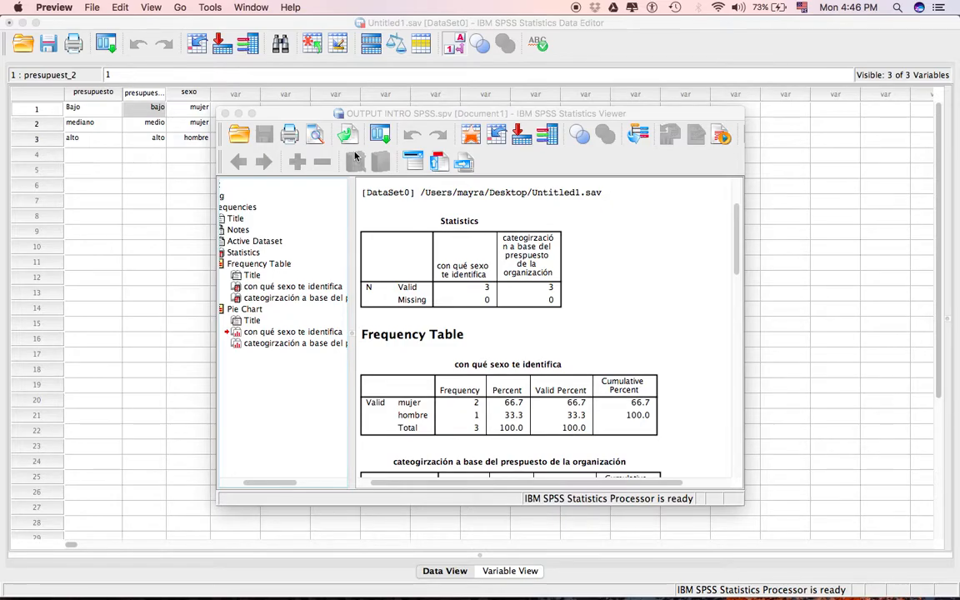
{"action": "left_click", "coordinate": [225, 113]}
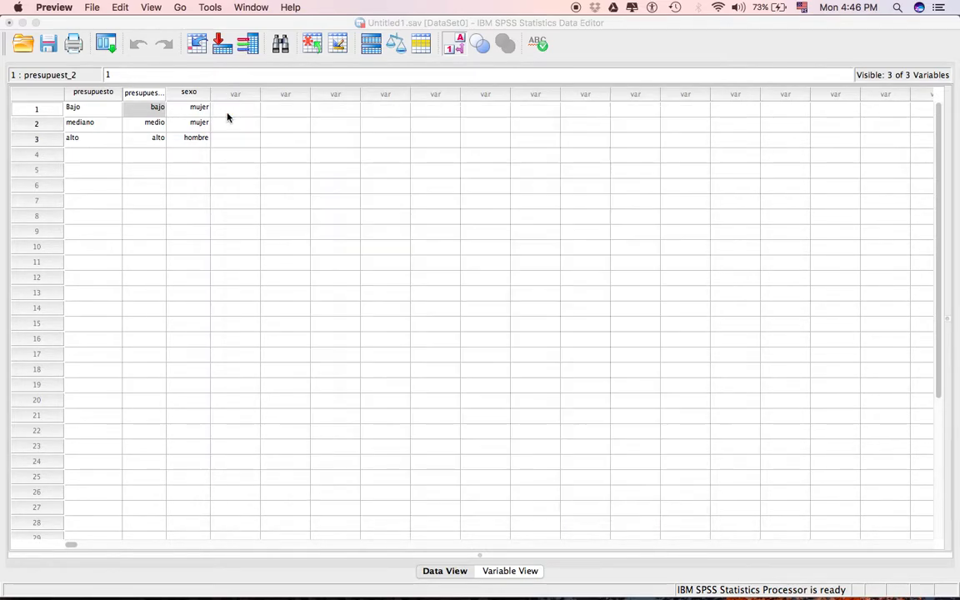
{"action": "left_click", "coordinate": [85, 9]}
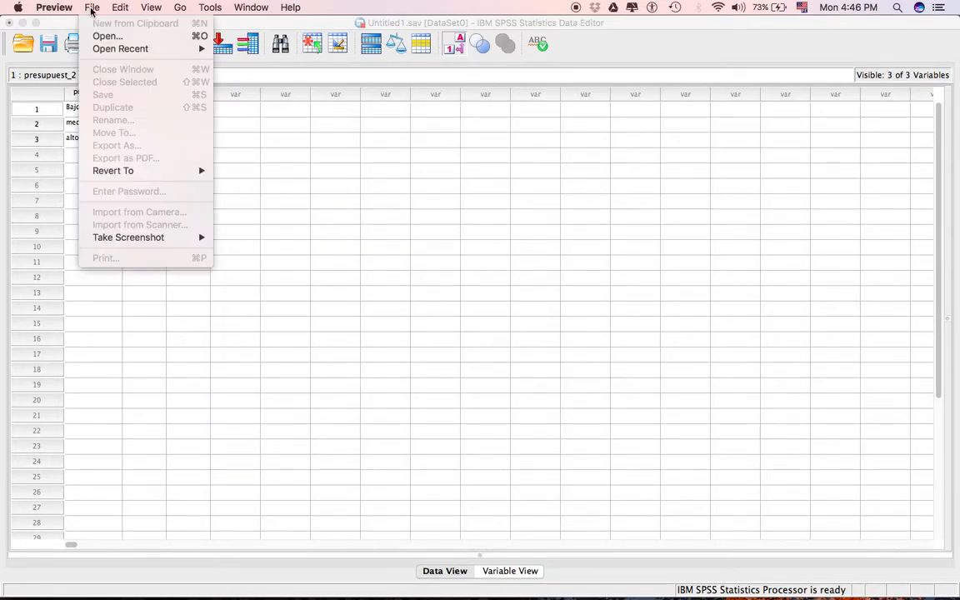
{"action": "left_click", "coordinate": [455, 200]}
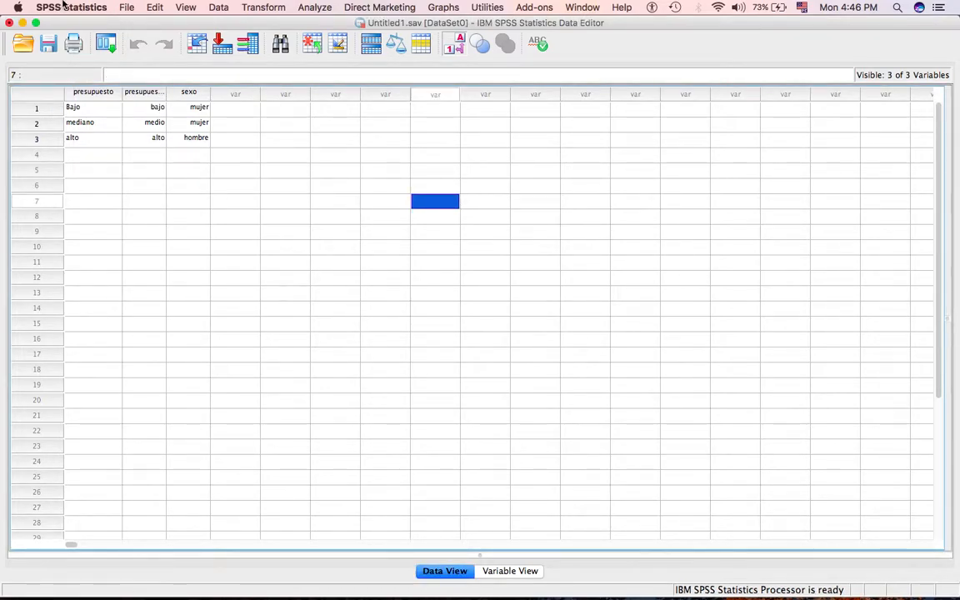
Look through the available view, data, transformation, analysis and graph commands, including the descriptive statistics and regression options.
{"action": "left_click", "coordinate": [125, 6]}
{"action": "mouse_move", "coordinate": [155, 6]}
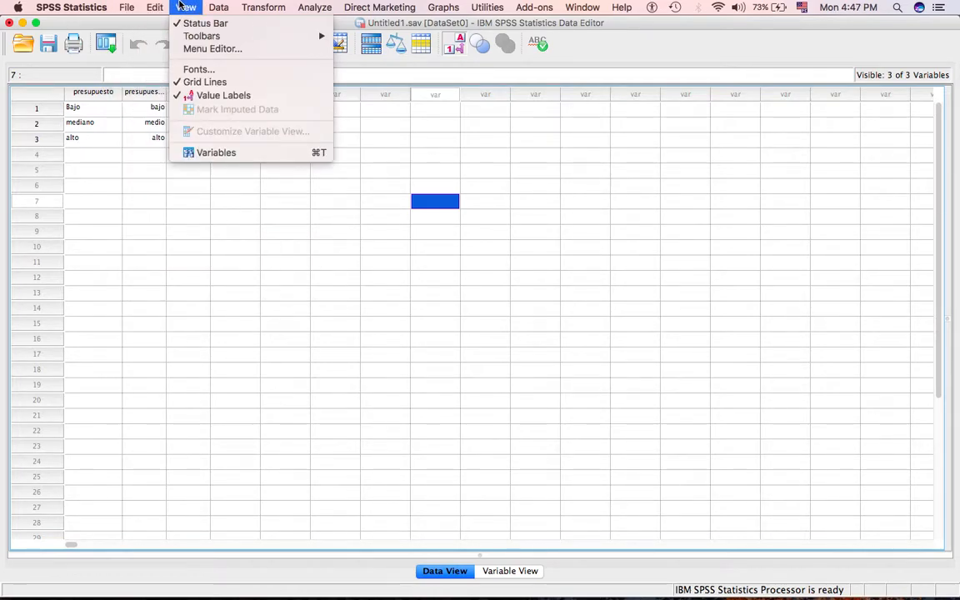
{"action": "mouse_move", "coordinate": [218, 7]}
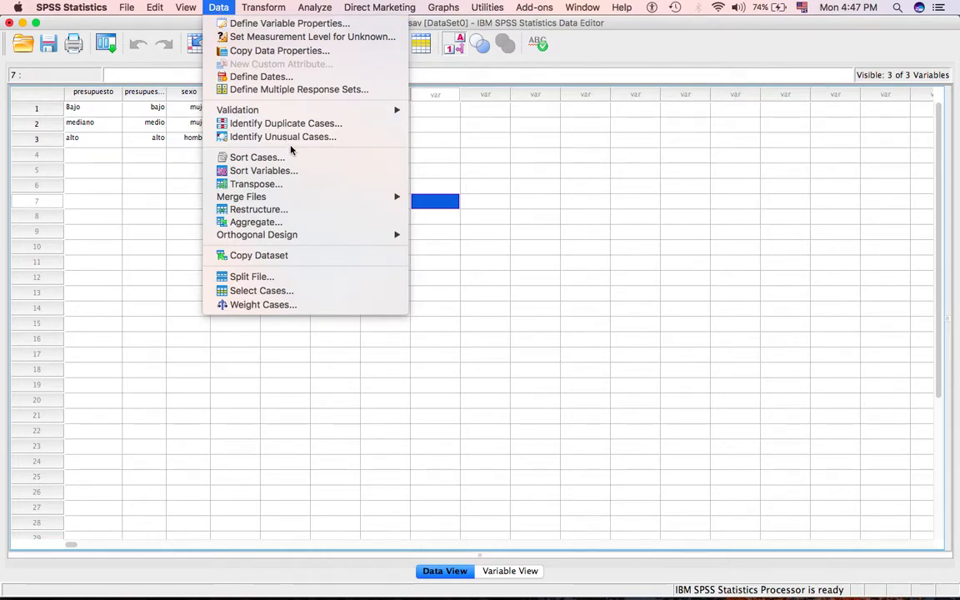
{"action": "mouse_move", "coordinate": [286, 198]}
{"action": "mouse_move", "coordinate": [246, 14]}
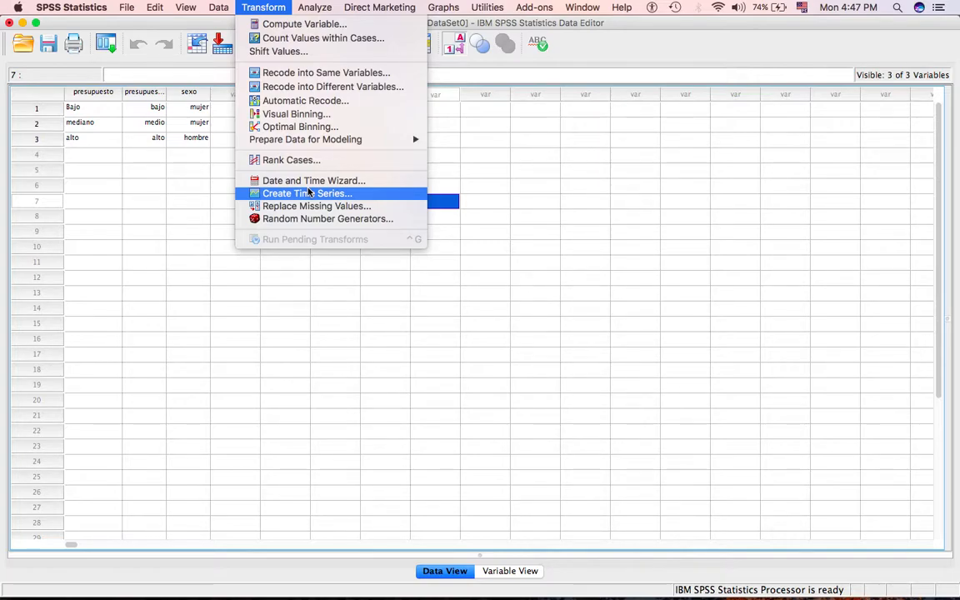
{"action": "mouse_move", "coordinate": [310, 5]}
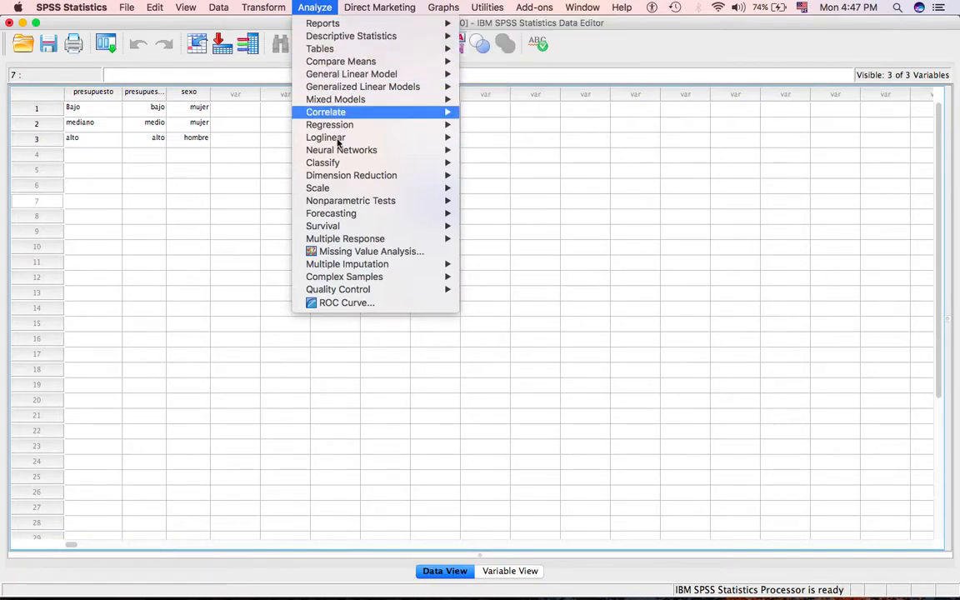
{"action": "mouse_move", "coordinate": [351, 38]}
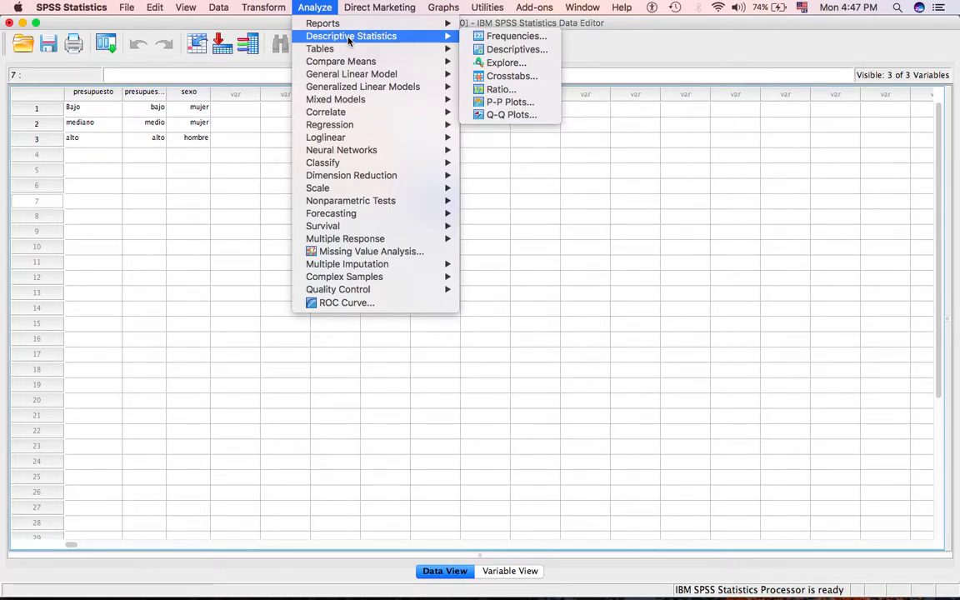
{"action": "mouse_move", "coordinate": [342, 128]}
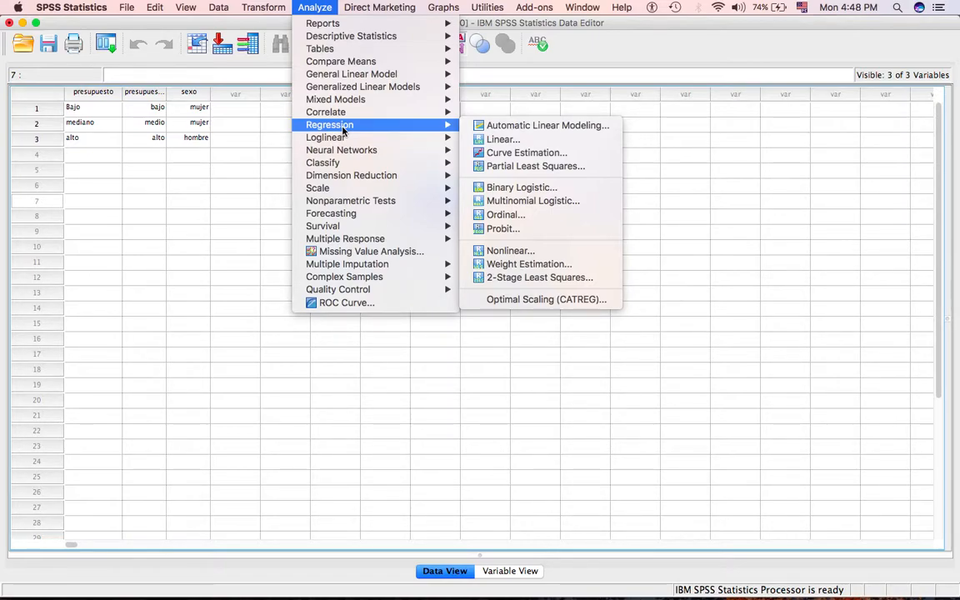
{"action": "mouse_move", "coordinate": [434, 5]}
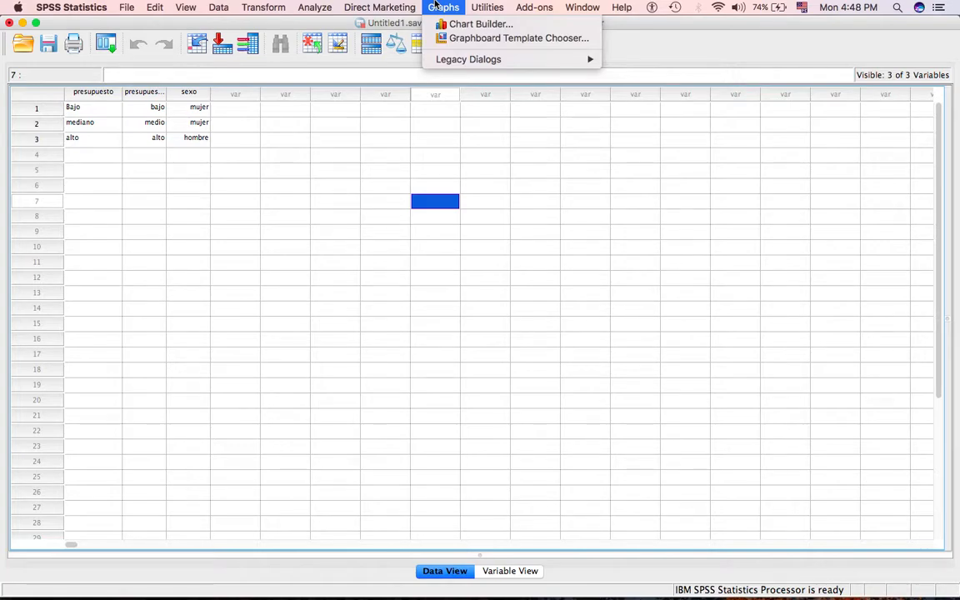